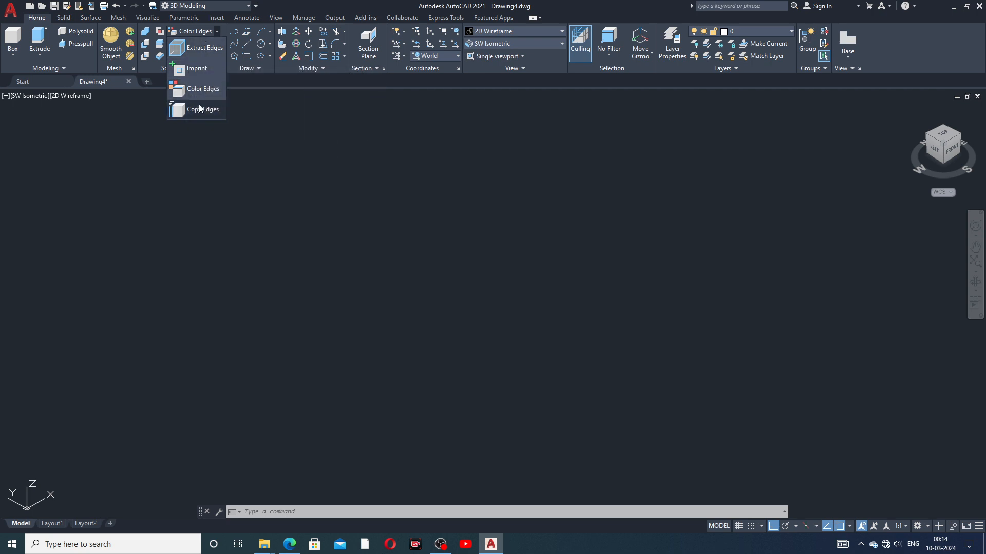
pyautogui.click(67, 18)
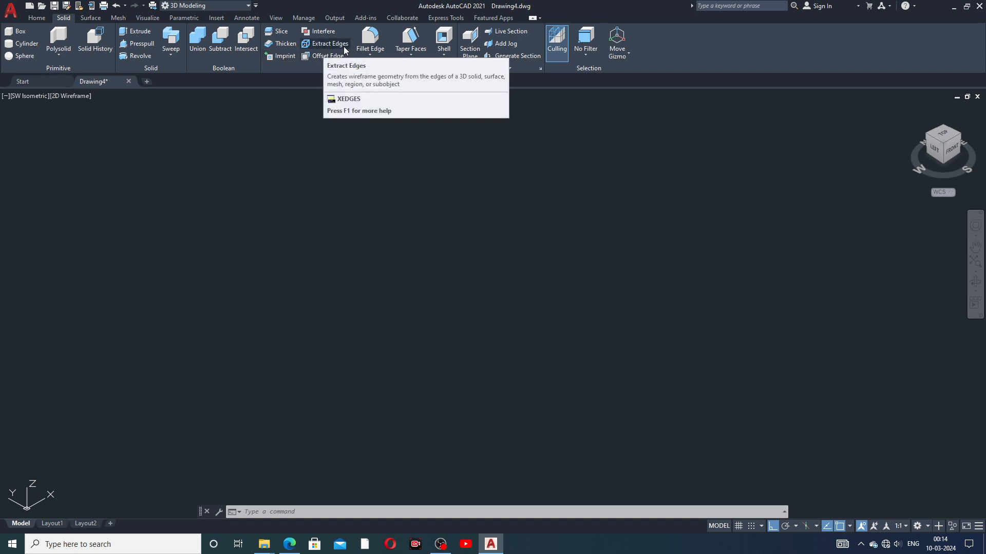
pyautogui.click(376, 58)
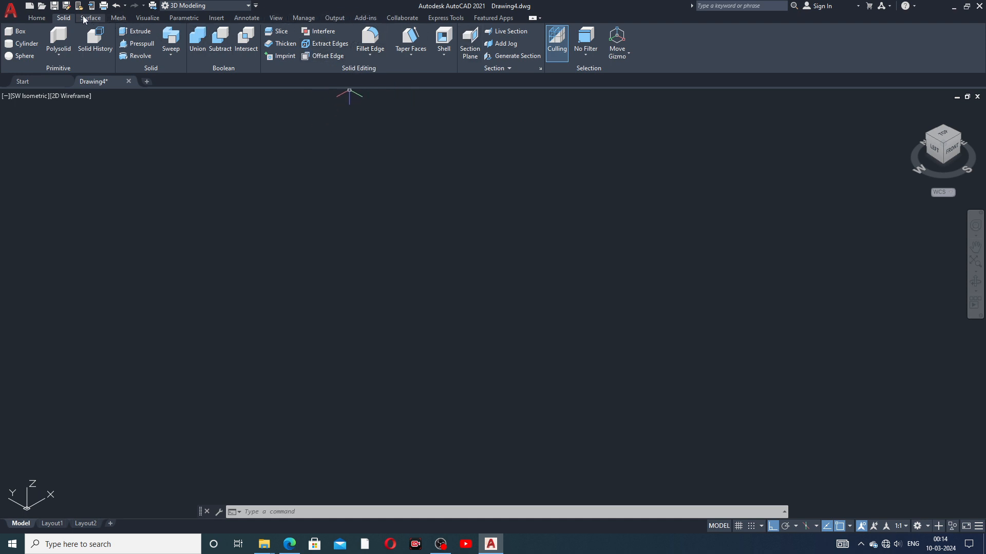
pyautogui.click(45, 19)
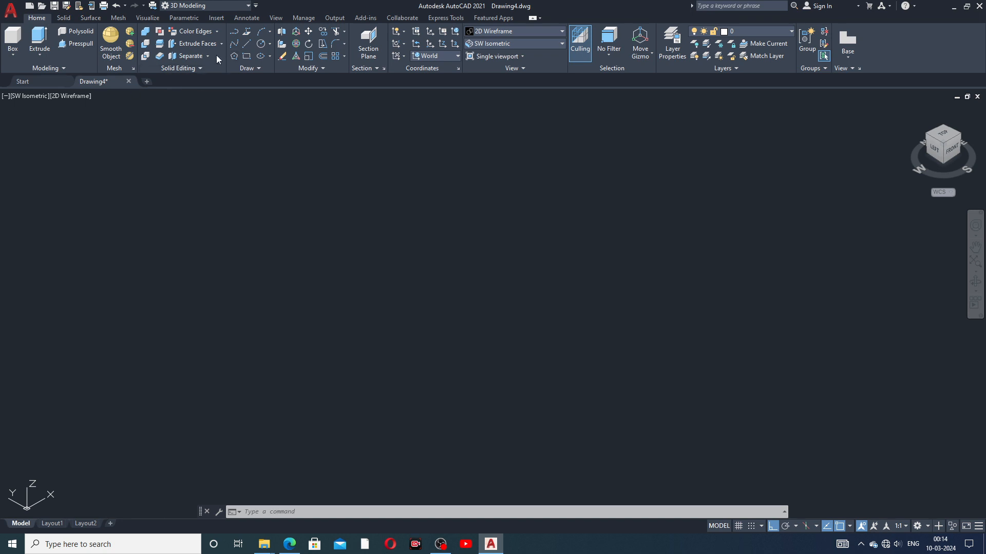
pyautogui.click(217, 32)
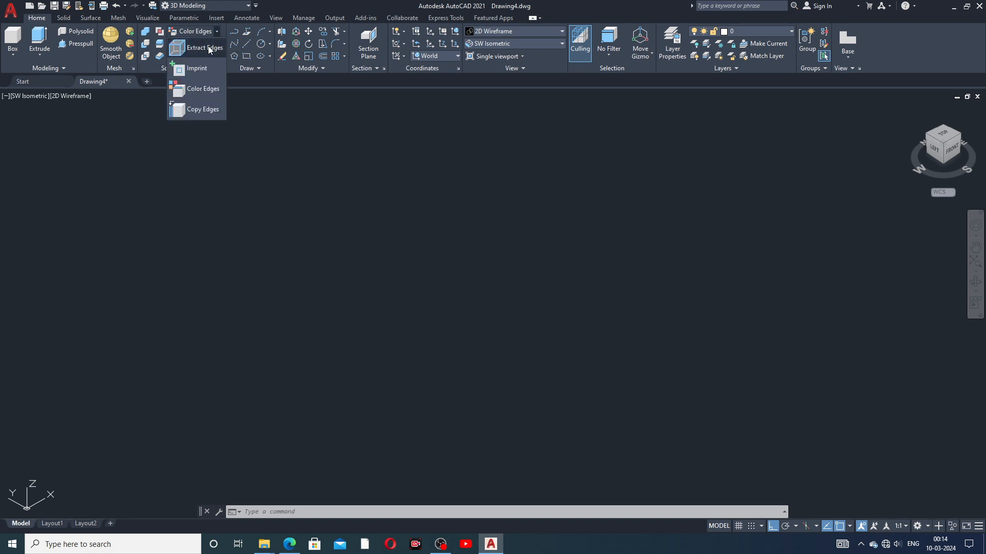
pyautogui.click(205, 48)
pyautogui.click(221, 32)
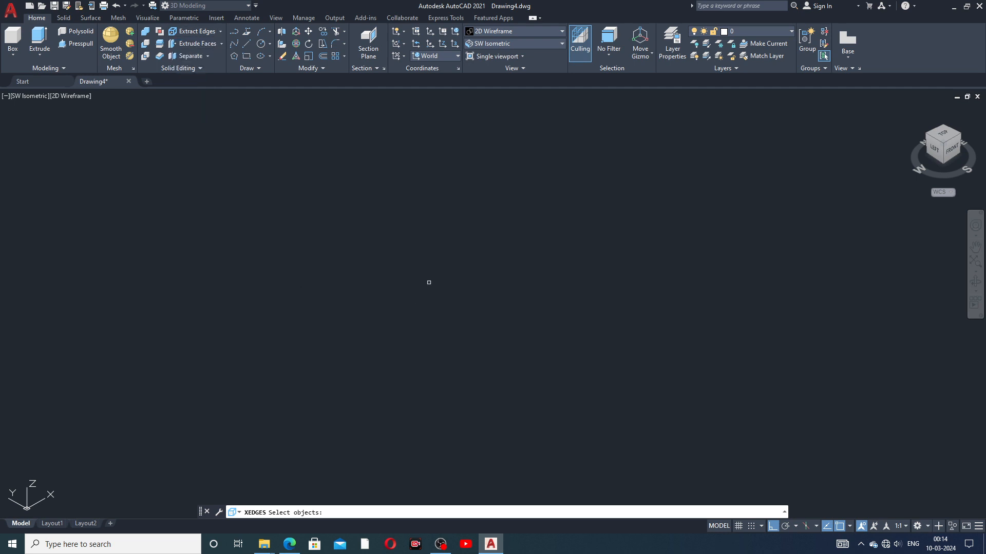
pyautogui.press('Escape')
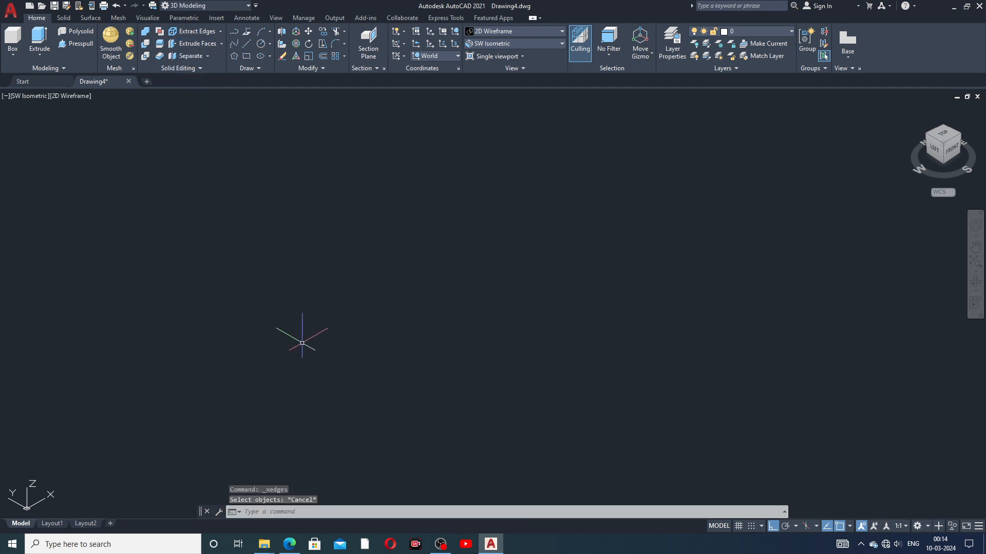
# - Set the visual style to Shaded with edges and draw a freehand rectangle in the empty model space
pyautogui.click(524, 32)
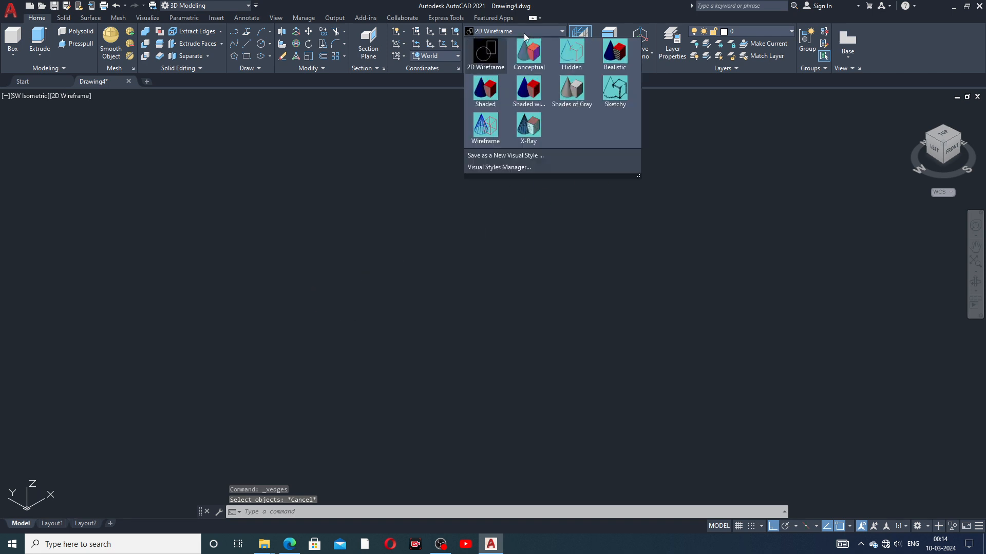
pyautogui.click(524, 89)
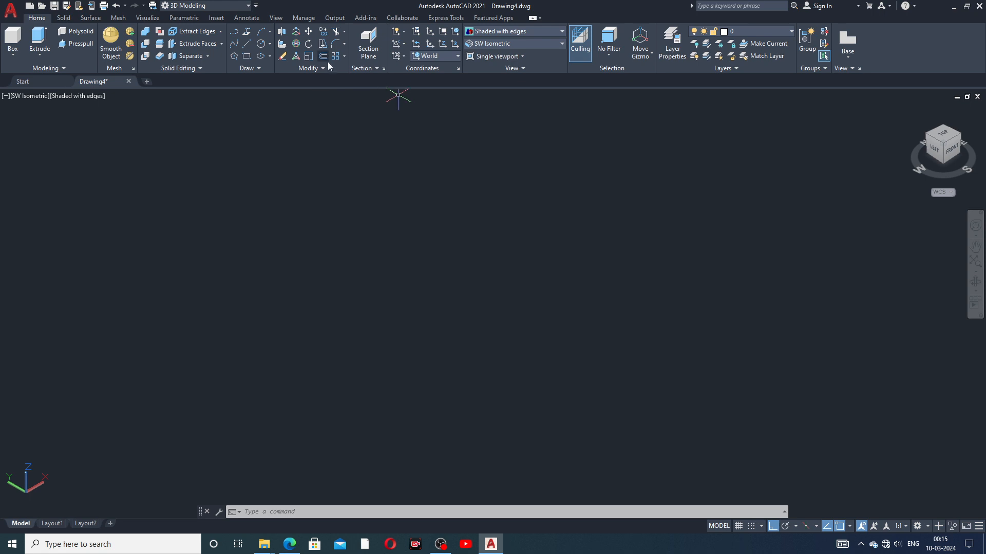
pyautogui.click(246, 56)
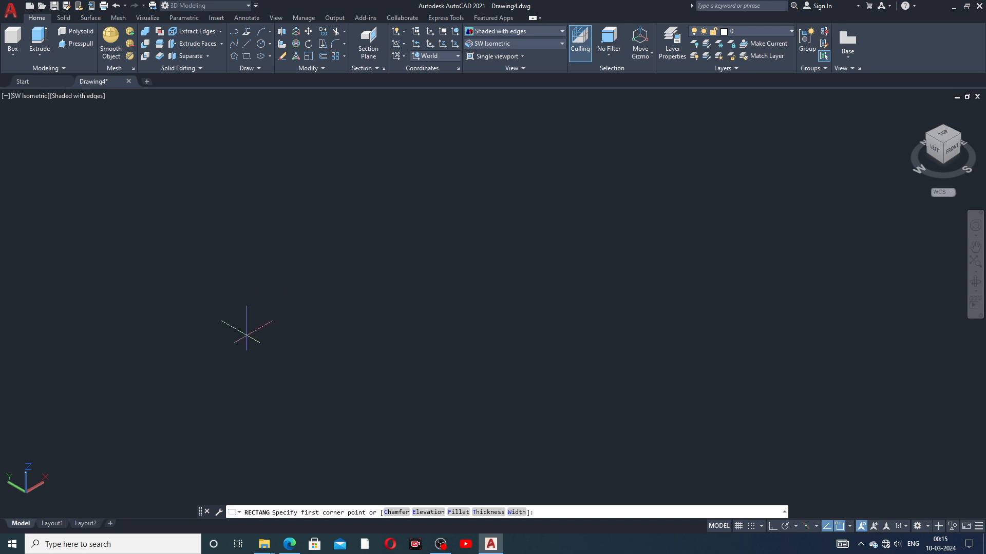
pyautogui.click(238, 343)
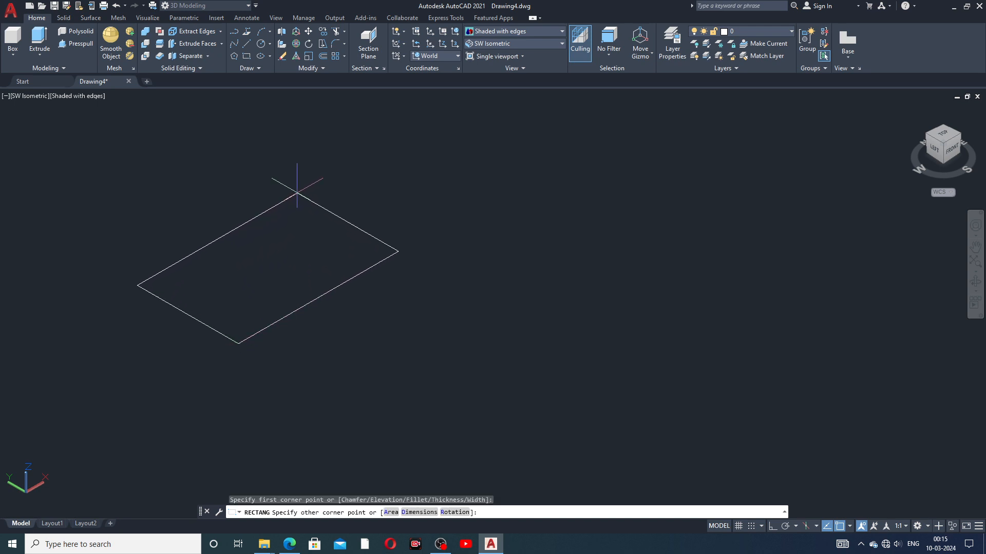
pyautogui.click(295, 191)
pyautogui.moveTo(286, 335); pyautogui.dragTo(273, 402, button='middle')
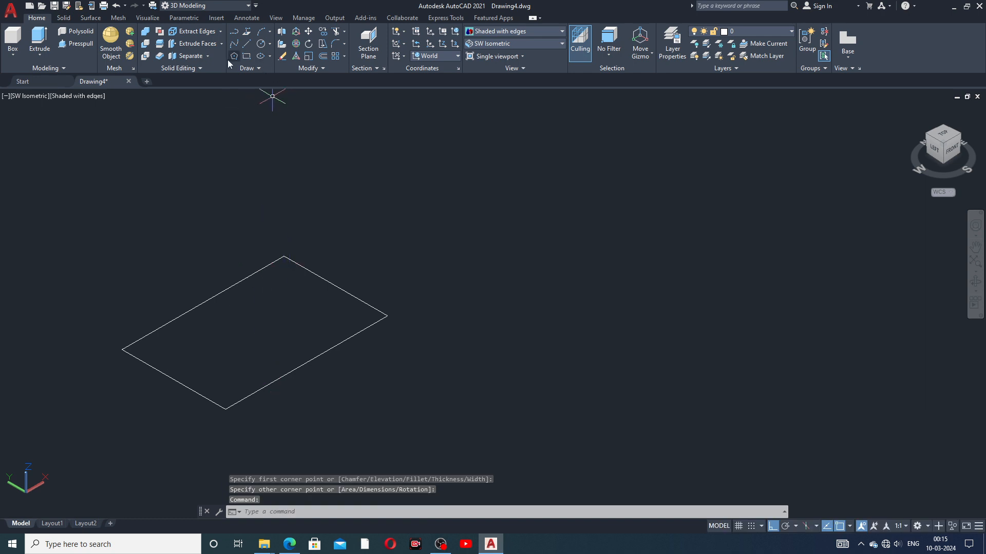
# - Draw a circle of about 134.3 radius beside the rectangle, plus a smaller concentric circle about half its size inside it
pyautogui.click(261, 44)
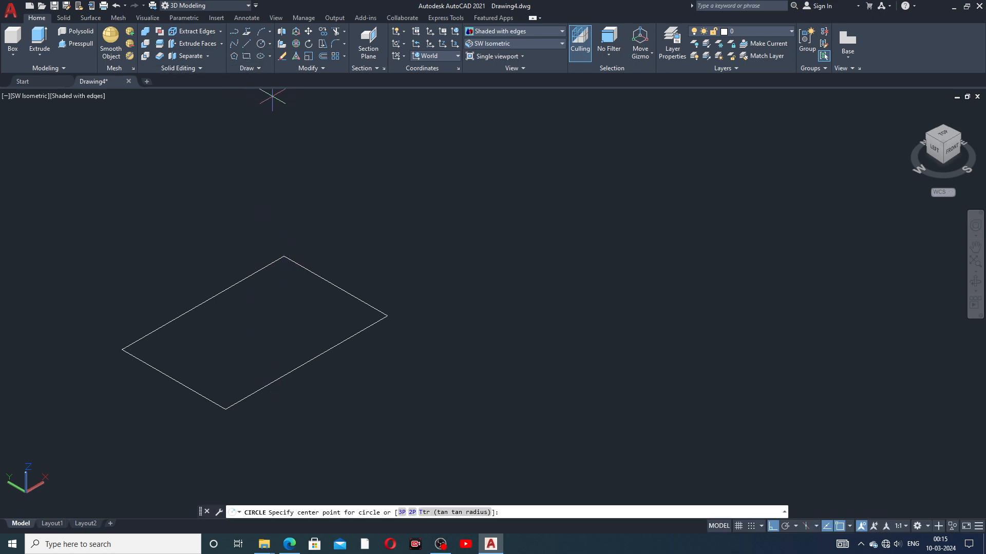
pyautogui.click(650, 308)
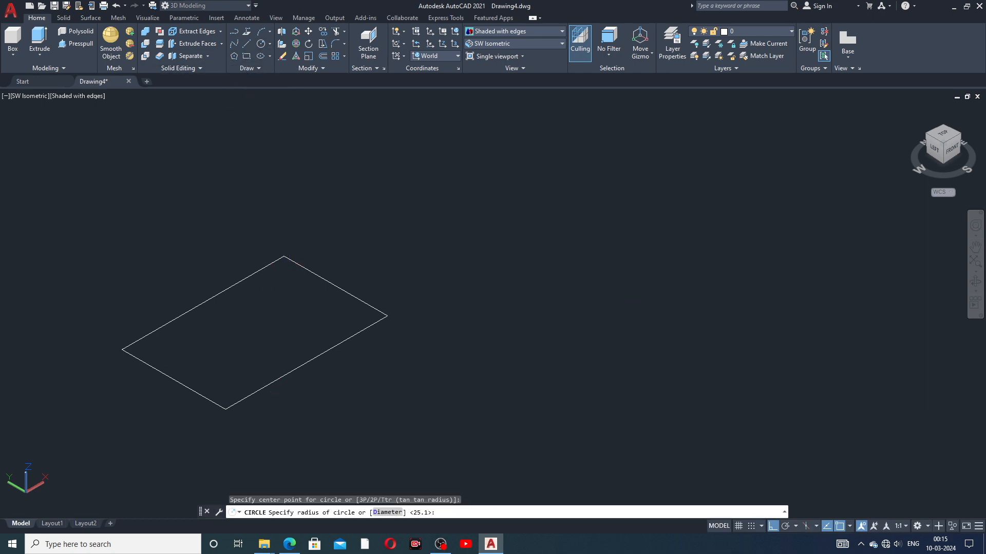
pyautogui.click(661, 211)
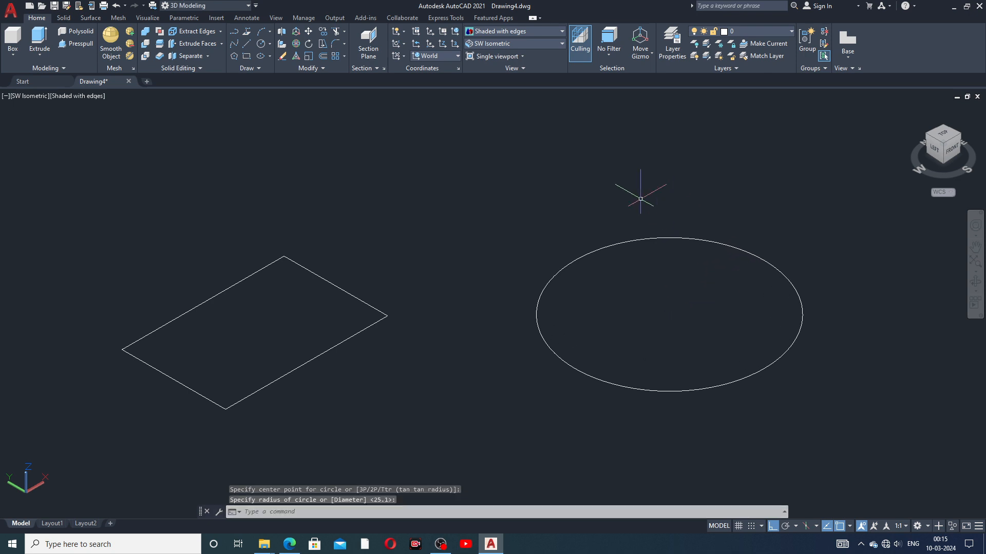
pyautogui.click(262, 44)
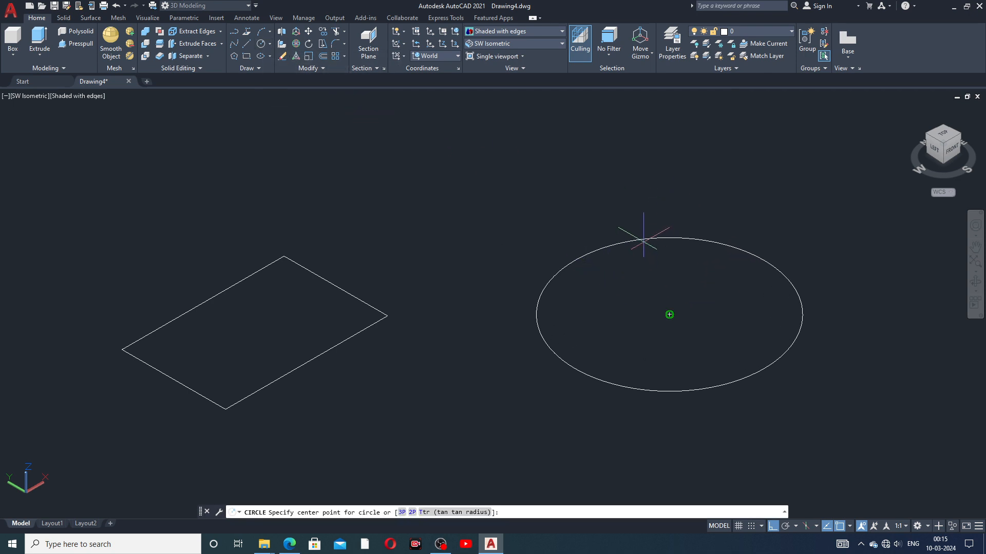
pyautogui.click(669, 314)
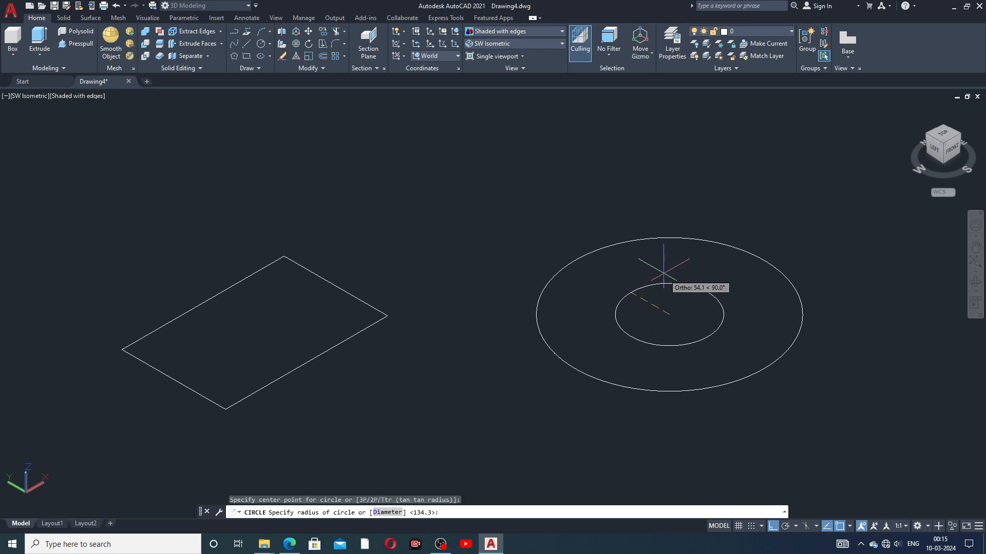
pyautogui.click(662, 262)
pyautogui.moveTo(440, 227); pyautogui.dragTo(416, 209, button='middle')
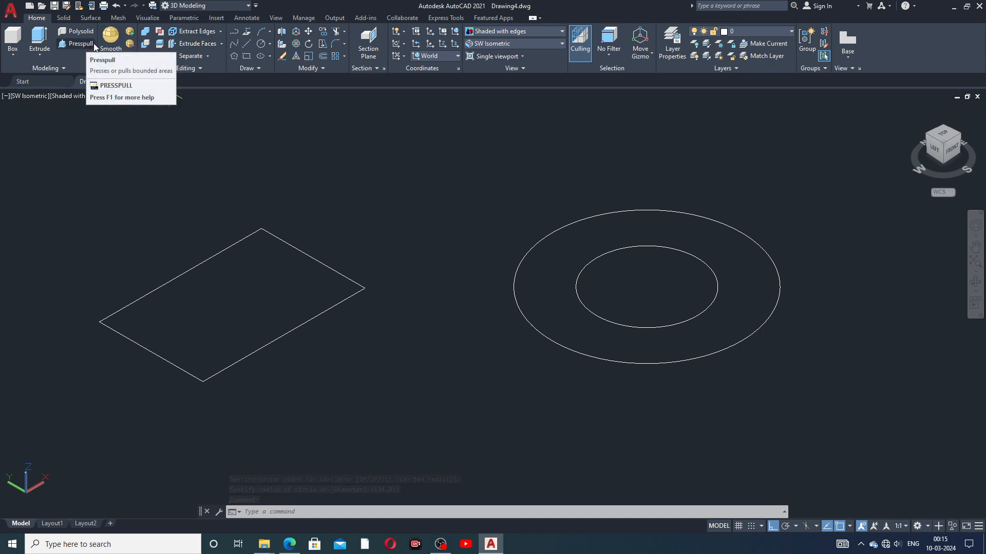
# - Presspull the rectangle upward into a solid box
pyautogui.click(77, 44)
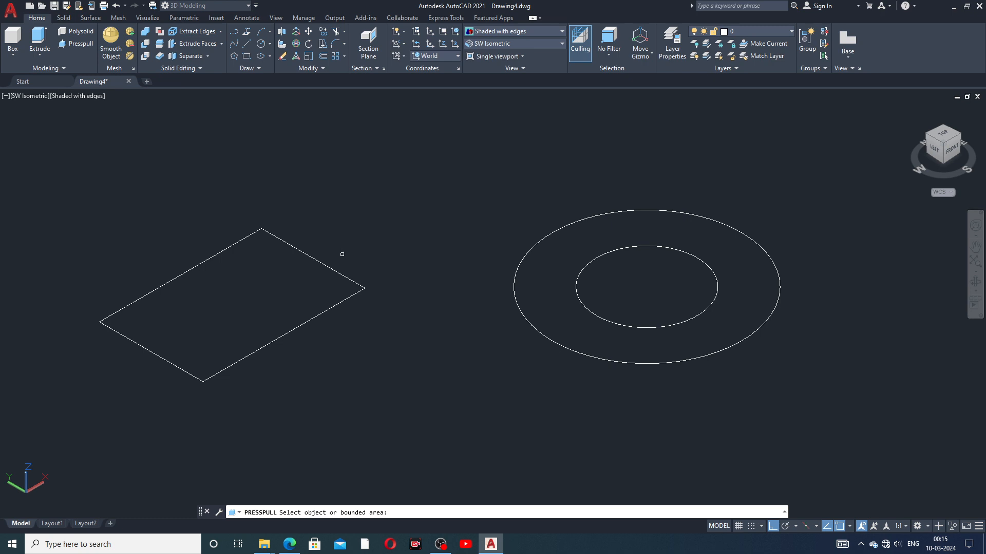
pyautogui.click(306, 260)
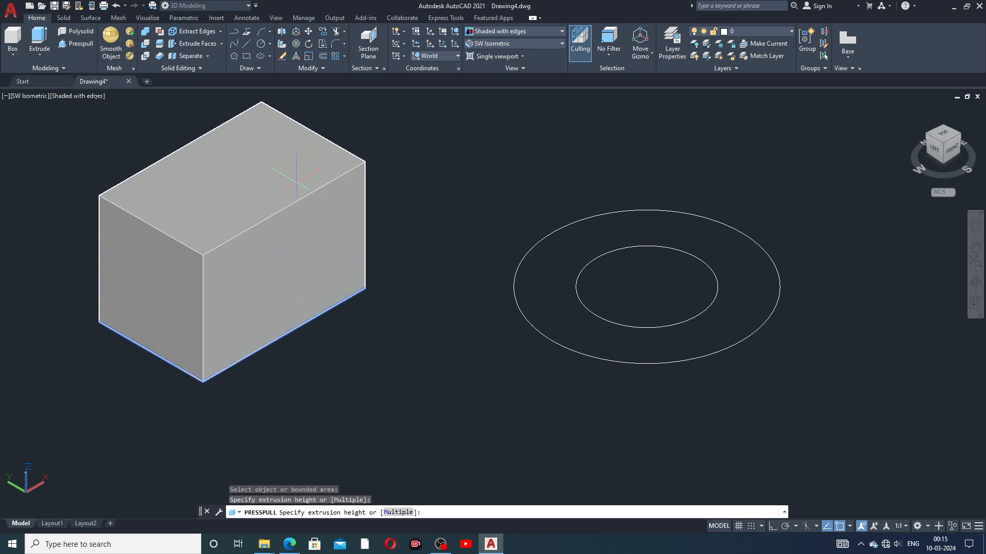
pyautogui.click(296, 177)
pyautogui.moveTo(334, 238); pyautogui.dragTo(346, 298, button='middle')
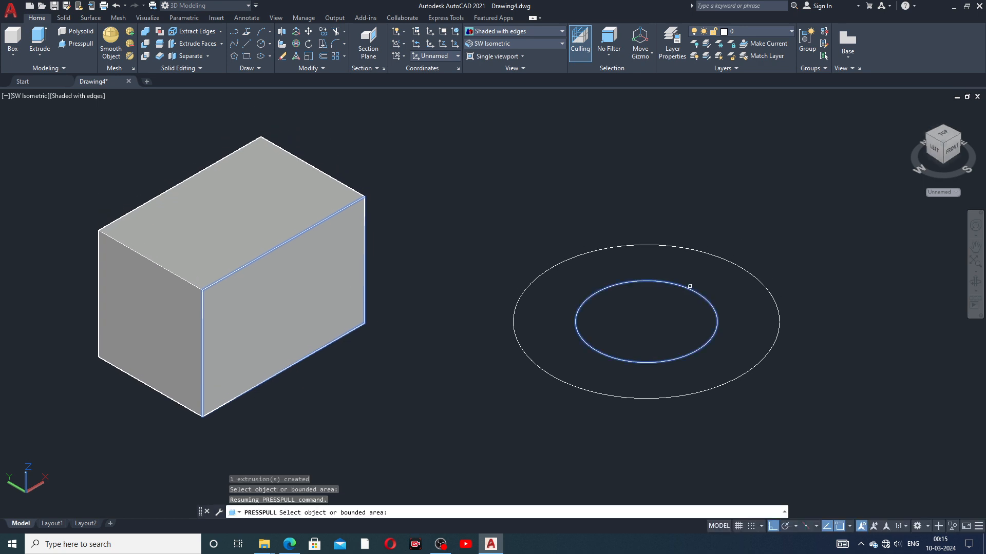
# - Presspull the inner circle upward into a cylinder and the outer circle into a shorter, wider cylinder around it
pyautogui.click(644, 323)
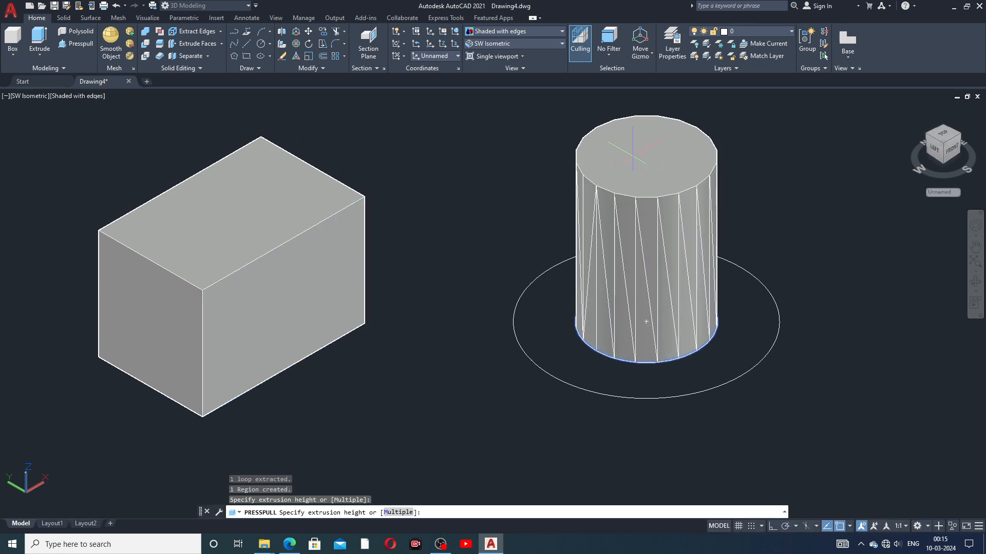
pyautogui.click(646, 322)
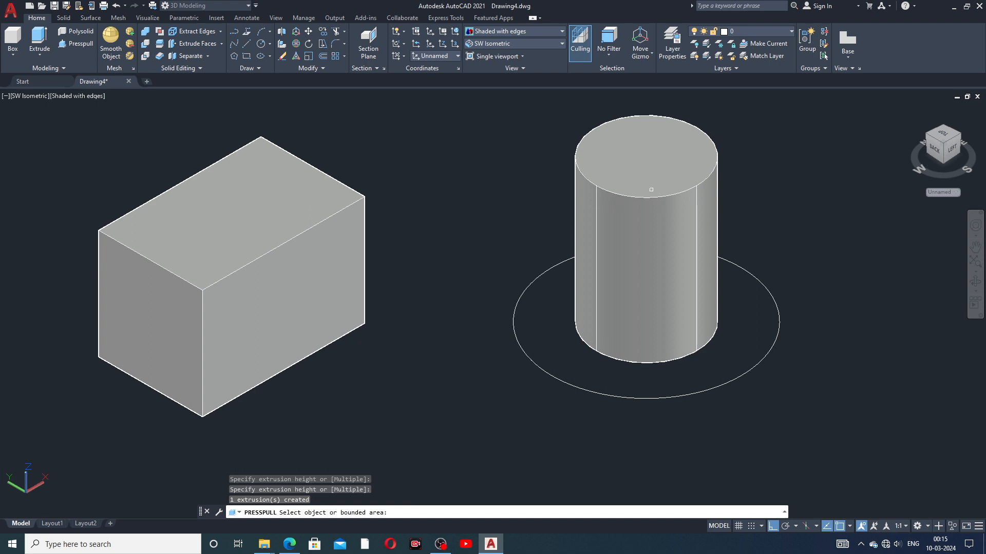
pyautogui.click(763, 286)
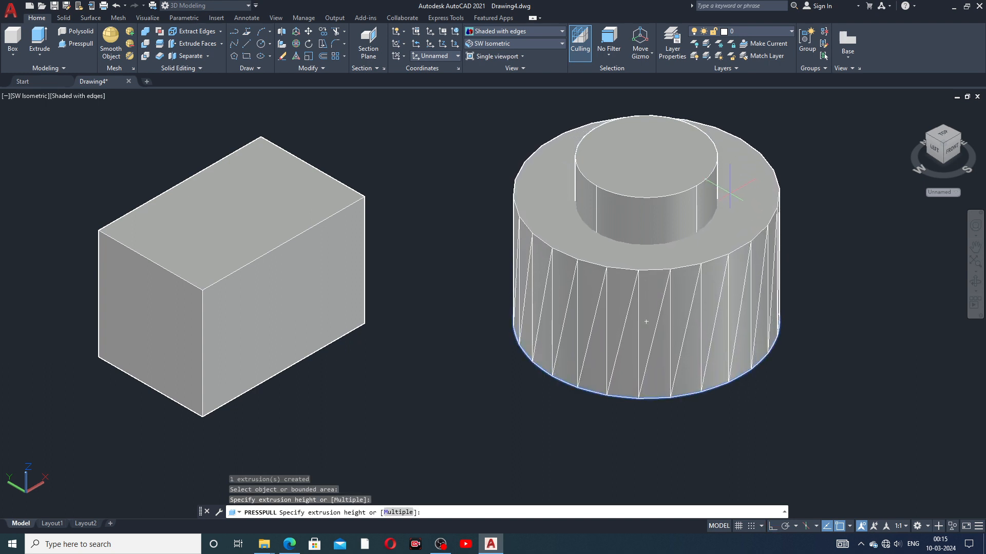
pyautogui.click(646, 322)
pyautogui.moveTo(827, 220); pyautogui.dragTo(846, 257, button='middle')
pyautogui.press('Return')
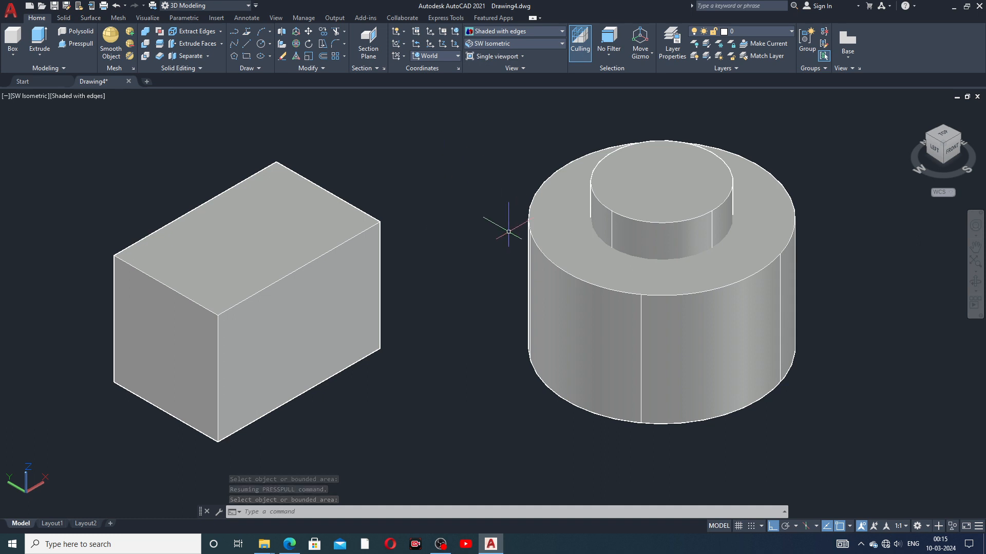
pyautogui.click(220, 32)
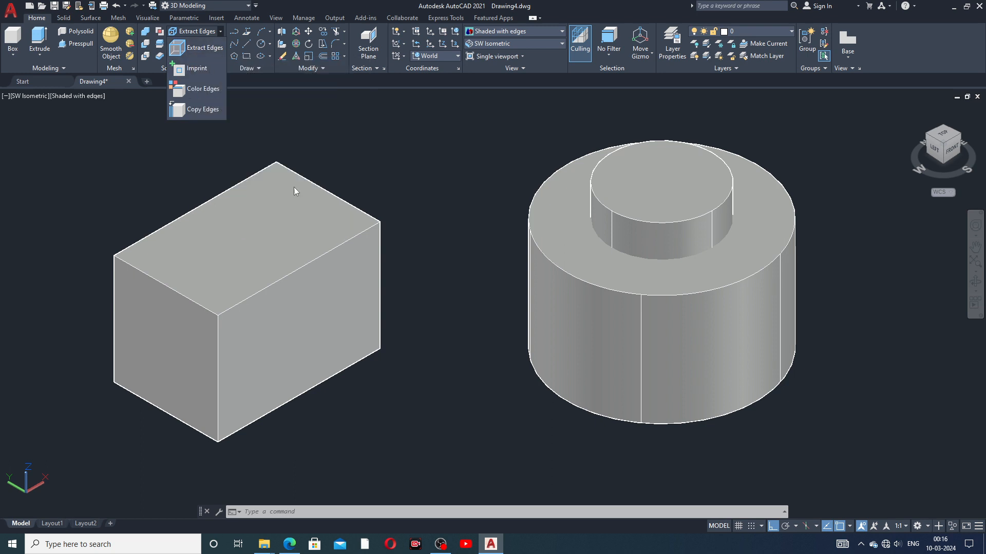
pyautogui.click(425, 188)
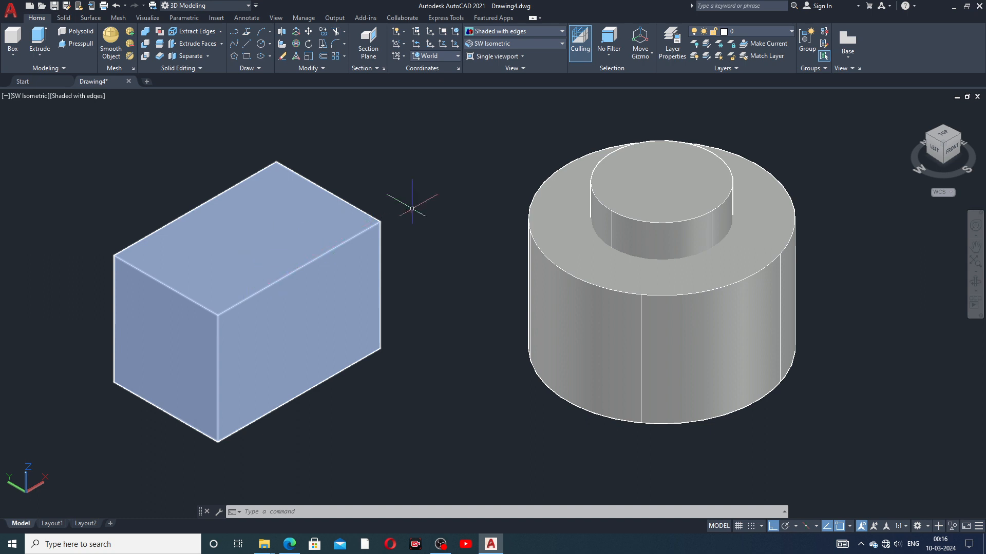
pyautogui.scroll(-2, 437, 231)
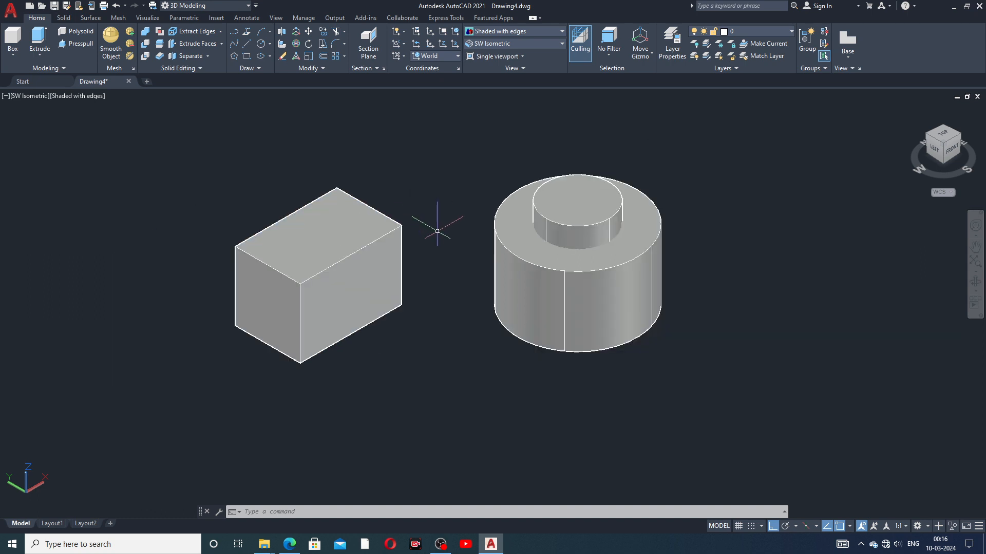
pyautogui.scroll(2, 440, 221)
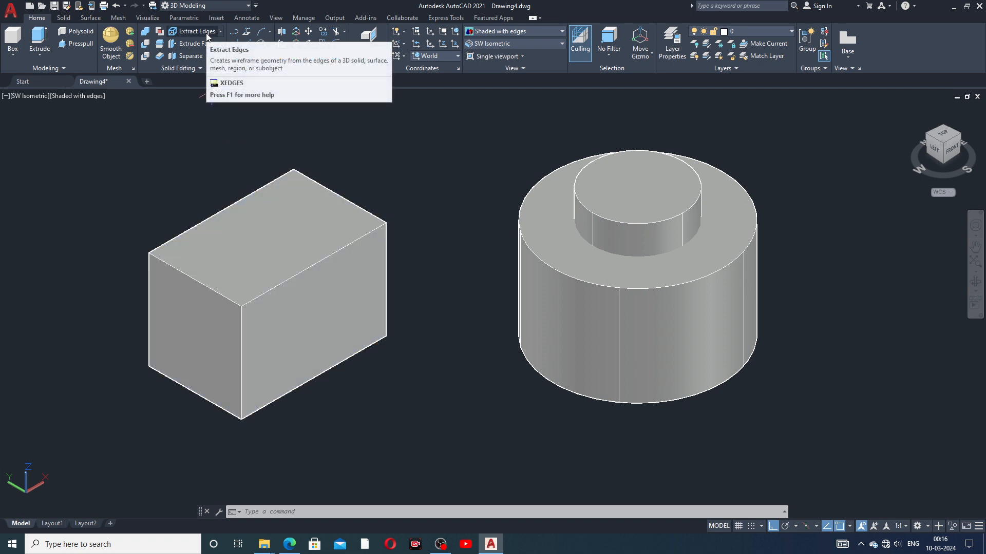
# - Delete the solid box and undo the deletion
pyautogui.click(292, 241)
pyautogui.press('Delete')
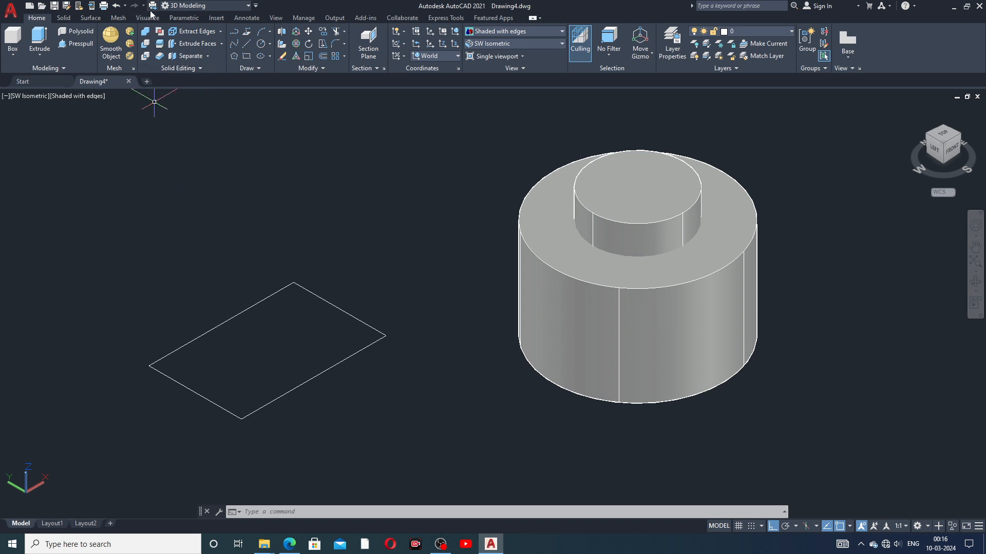
pyautogui.click(116, 5)
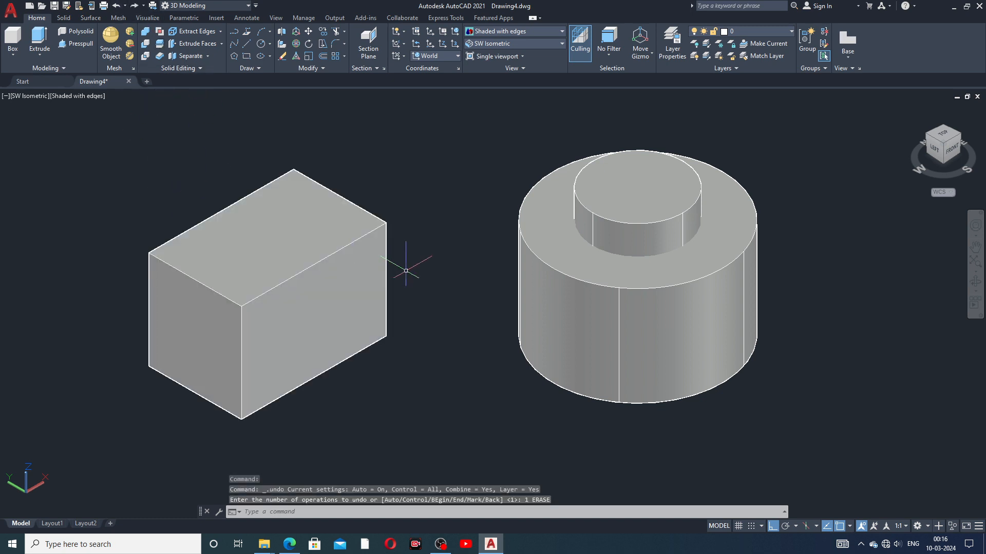
# - Extract the edges of the solid box as wireframe geometry
pyautogui.moveTo(405, 270); pyautogui.dragTo(408, 252, button='middle')
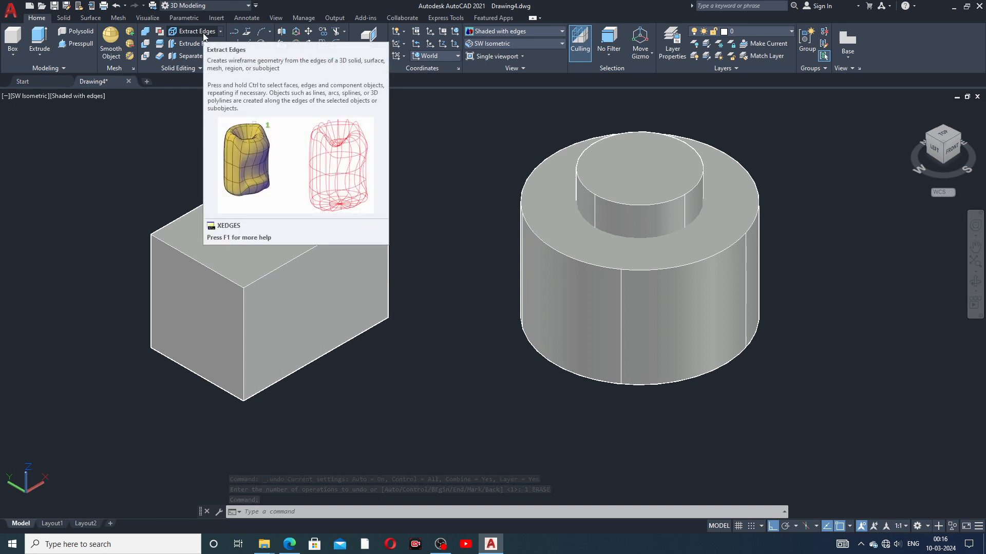
pyautogui.moveTo(249, 263); pyautogui.dragTo(236, 294, button='middle')
pyautogui.click(218, 165)
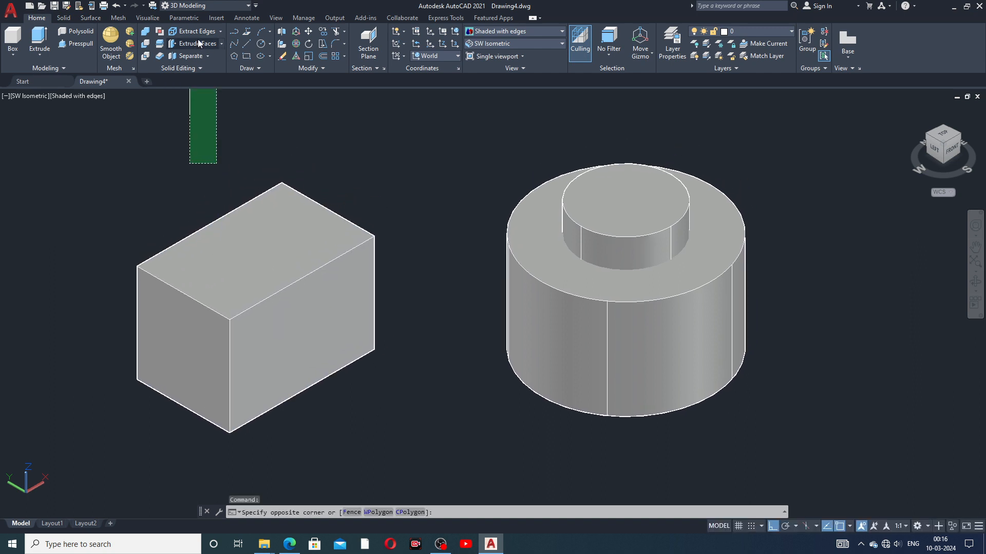
pyautogui.press('Escape')
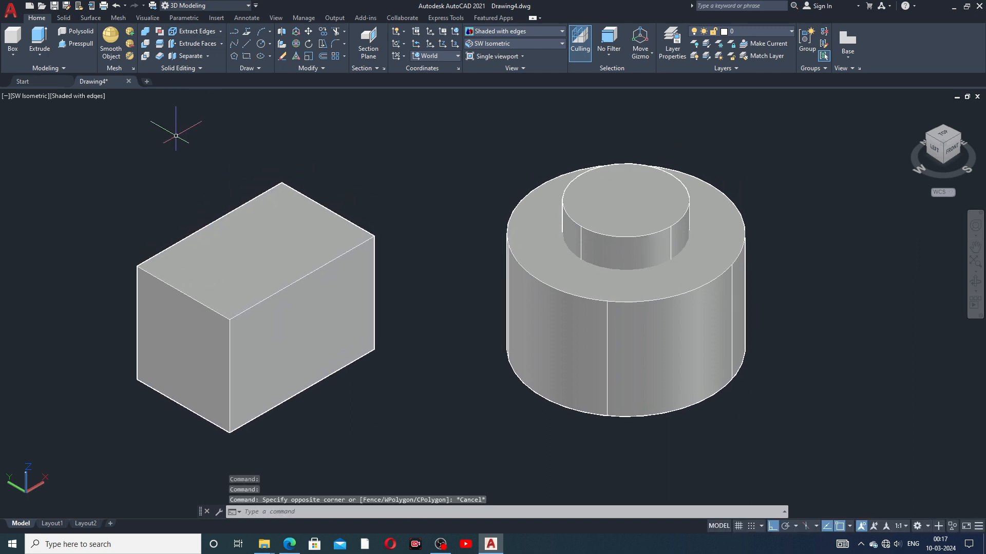
pyautogui.click(200, 31)
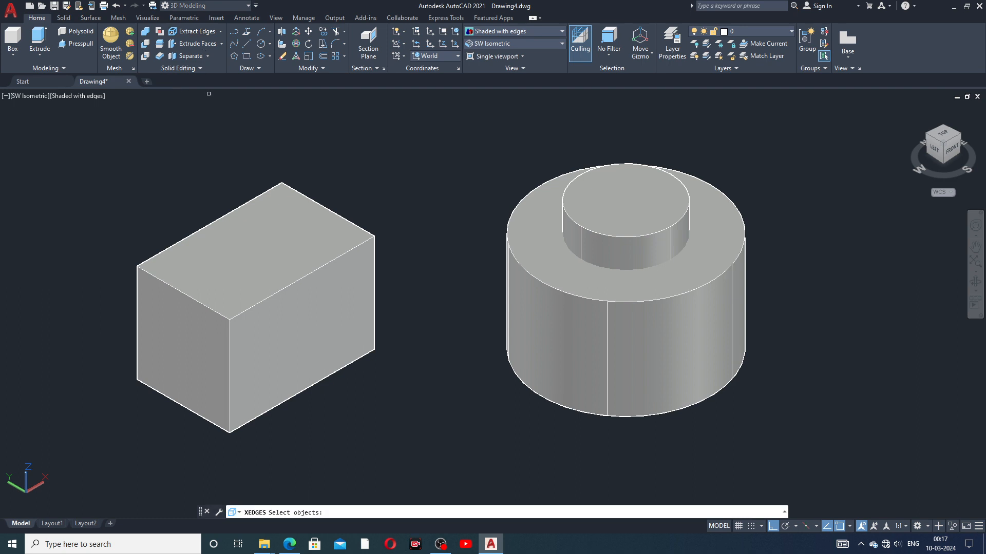
pyautogui.click(278, 252)
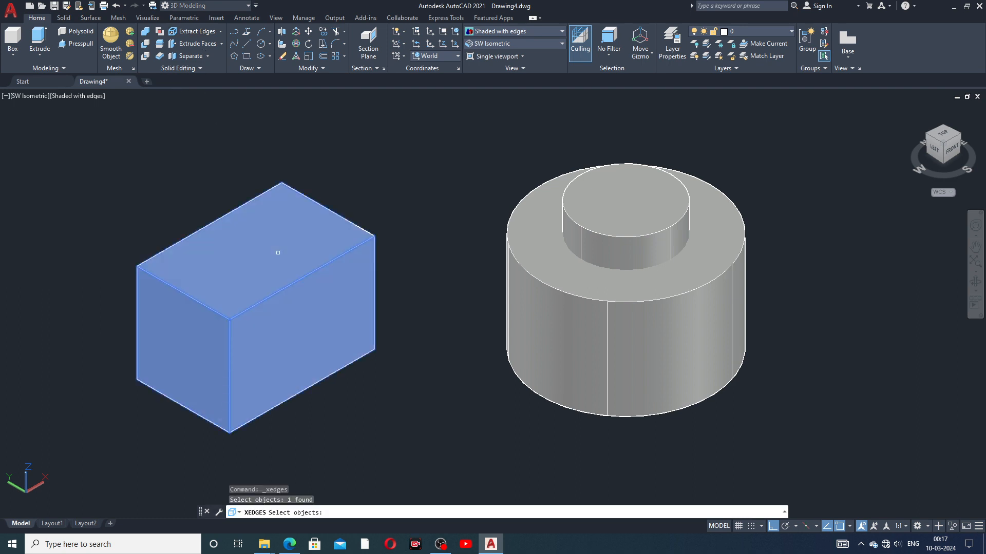
pyautogui.press('Return')
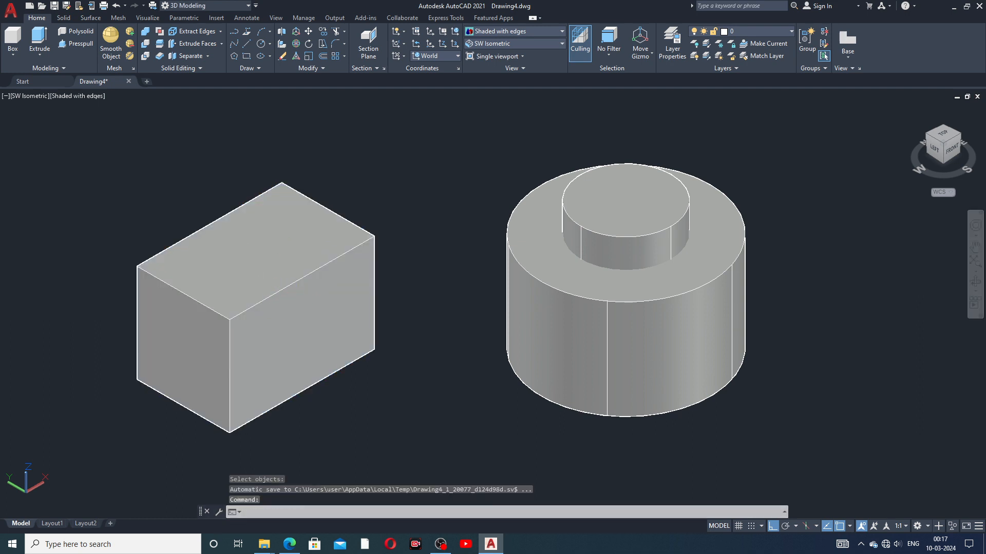
# - Delete the solid box to expose its extracted wireframe edges, and undo the deletion
pyautogui.moveTo(289, 299); pyautogui.dragTo(286, 287, button='middle')
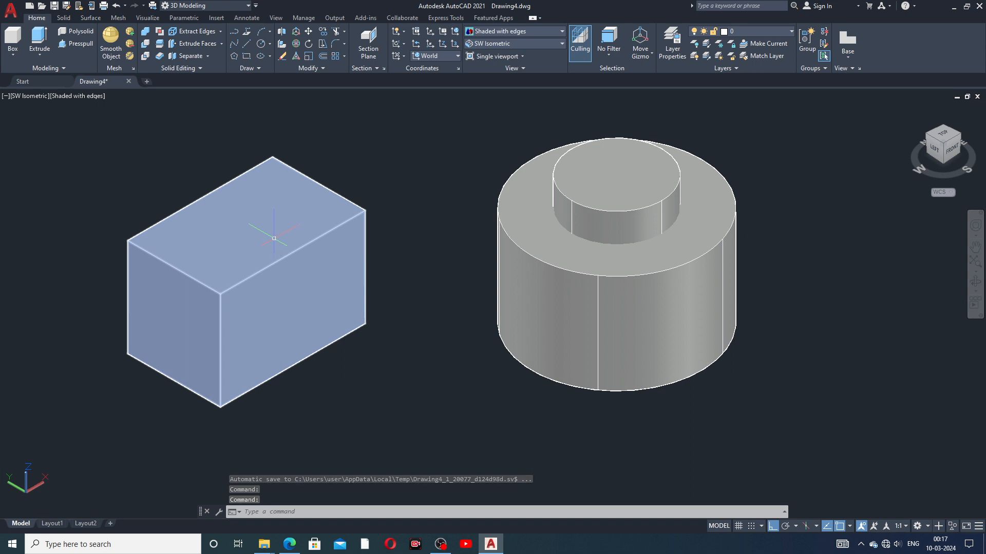
pyautogui.click(252, 258)
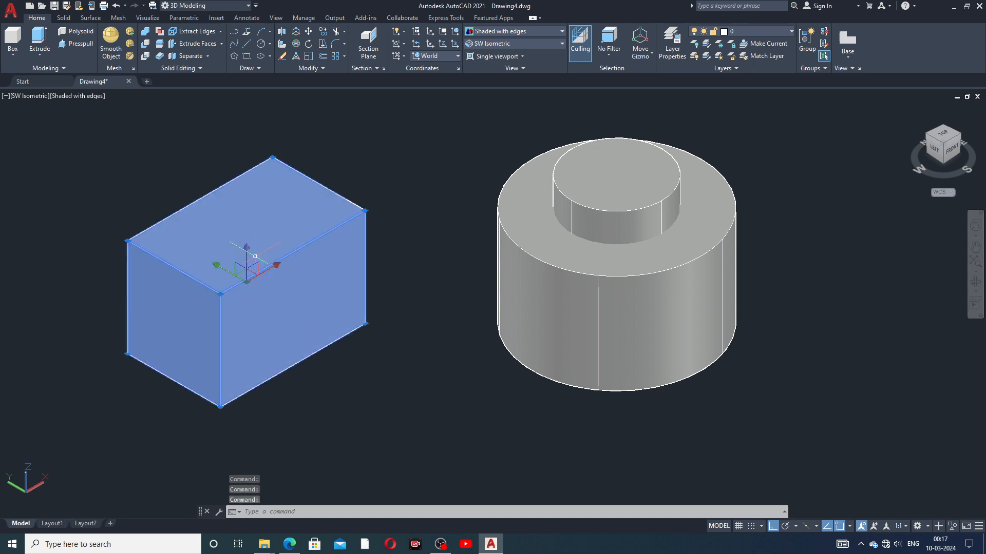
pyautogui.press('Delete')
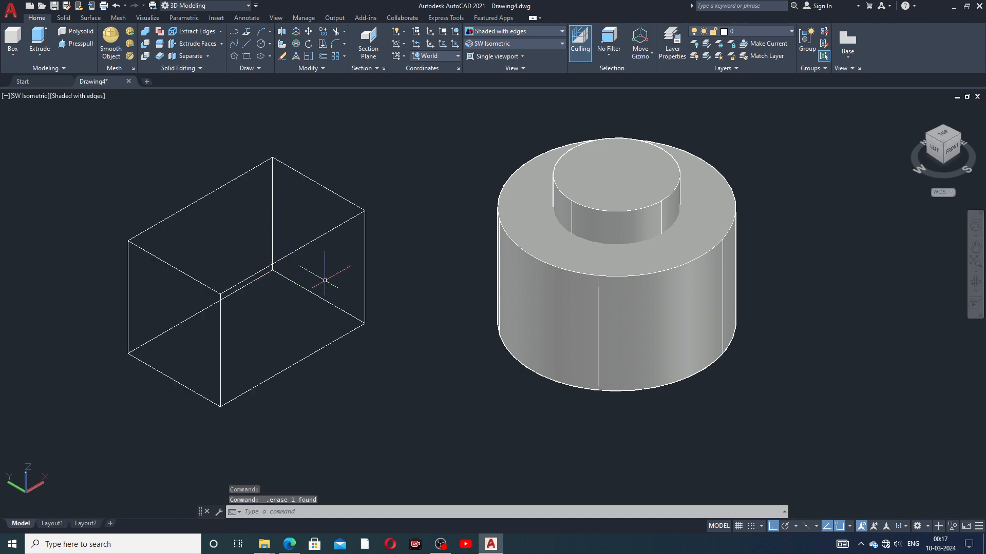
pyautogui.moveTo(325, 280)
pyautogui.mouseDown(button='middle')
pyautogui.moveTo(332, 308)
pyautogui.moveTo(330, 293)
pyautogui.mouseUp(button='middle')
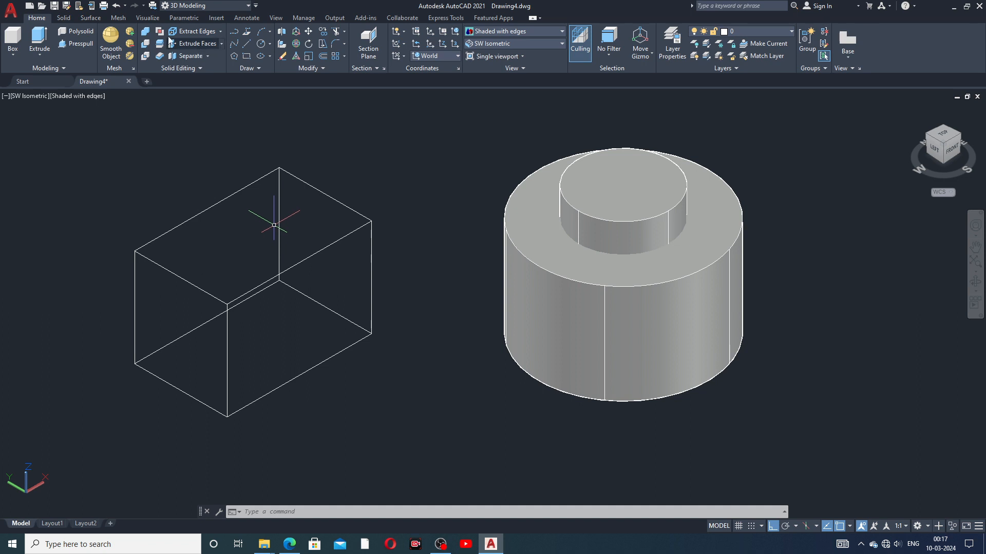
pyautogui.click(116, 6)
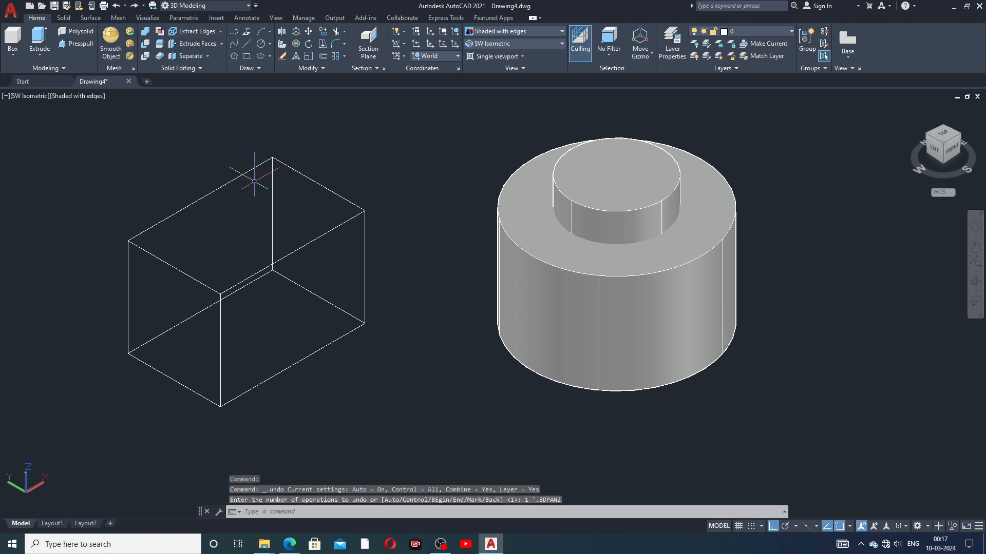
pyautogui.click(116, 6)
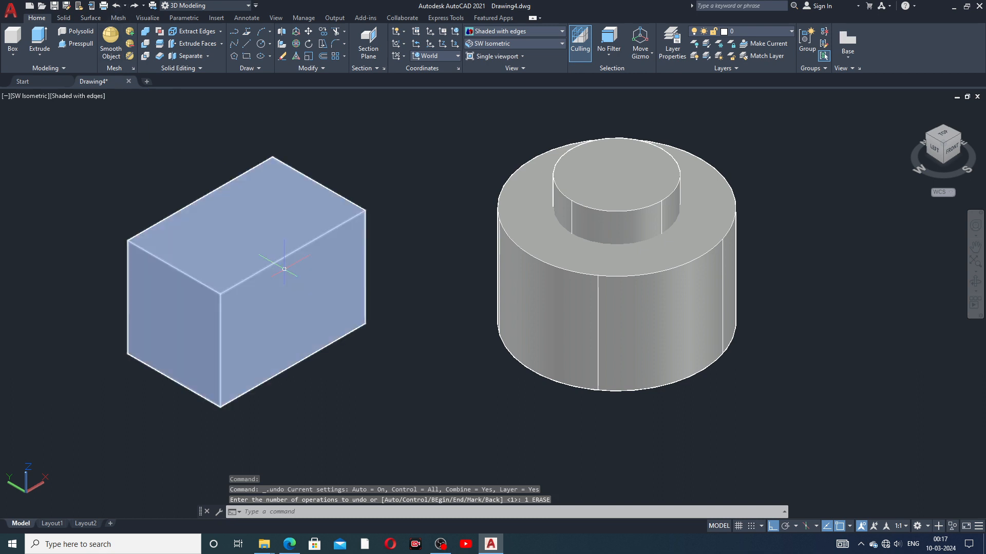
# - Delete the solid box again, and undo both the deletion and the edge extraction
pyautogui.moveTo(277, 230); pyautogui.dragTo(276, 250, button='middle')
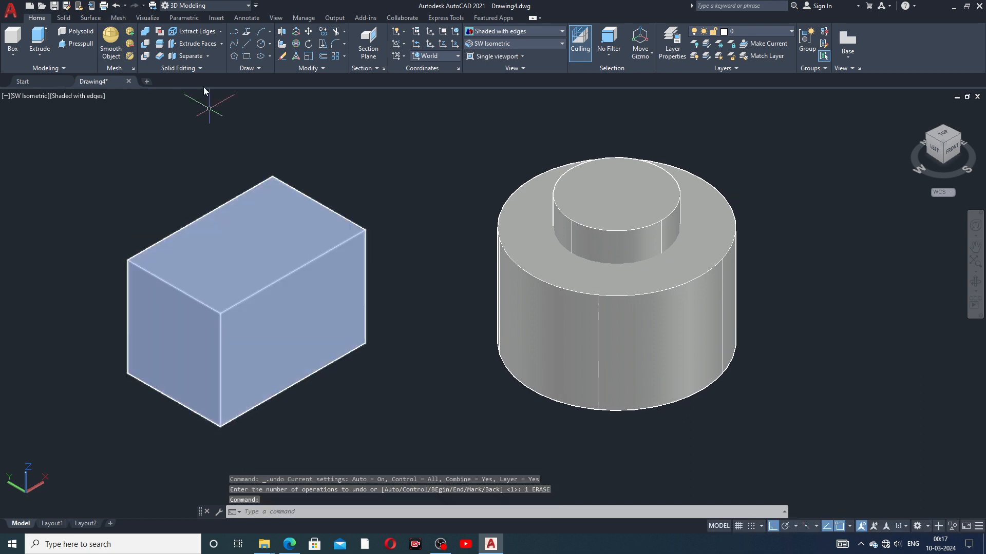
pyautogui.click(289, 269)
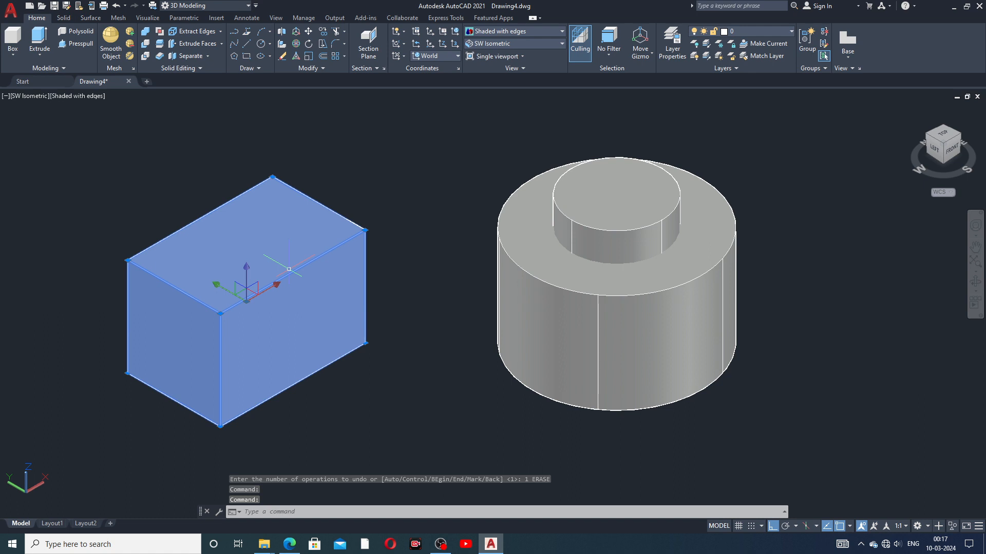
pyautogui.press('Delete')
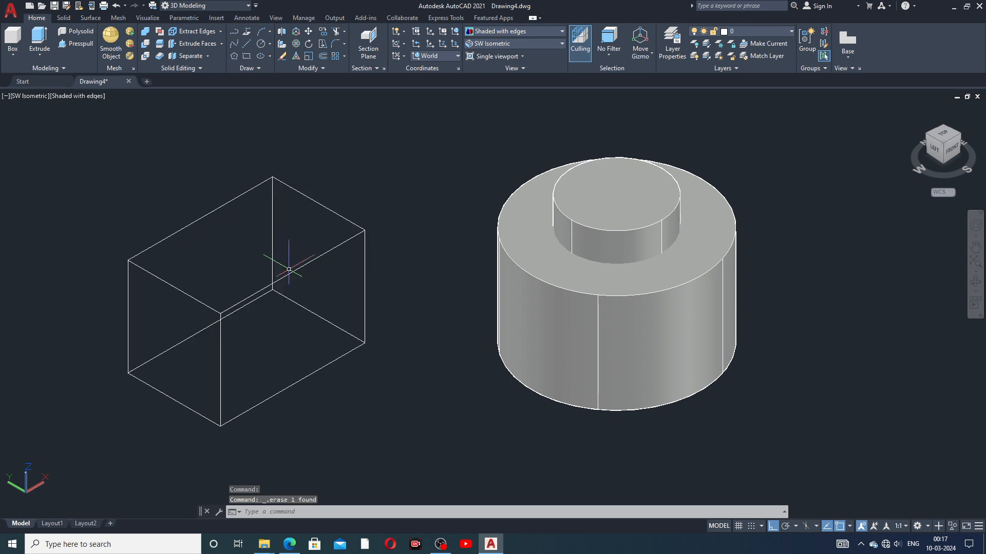
pyautogui.click(115, 5)
pyautogui.click(115, 6)
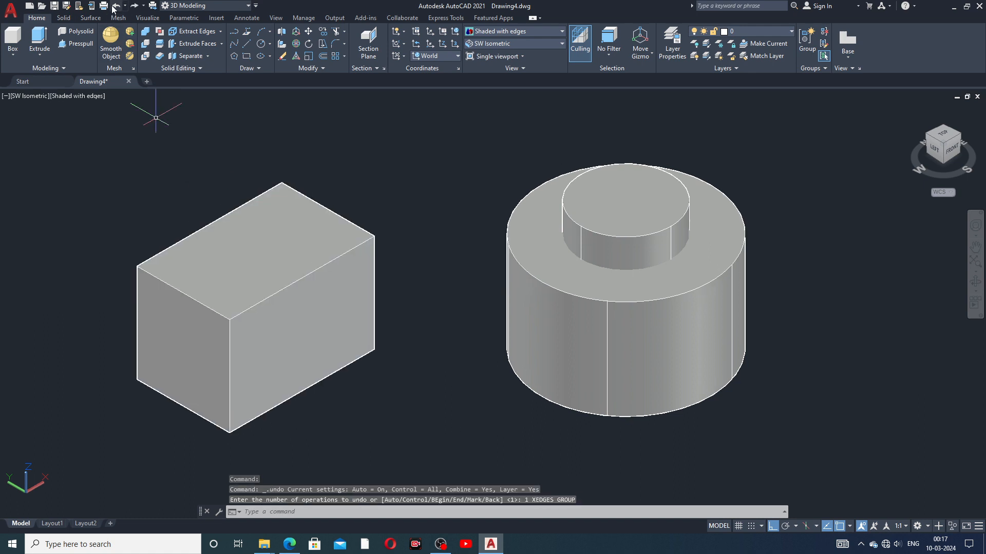
# - Delete the solid box without its edges extracted, and undo the deletion
pyautogui.click(237, 276)
pyautogui.press('Delete')
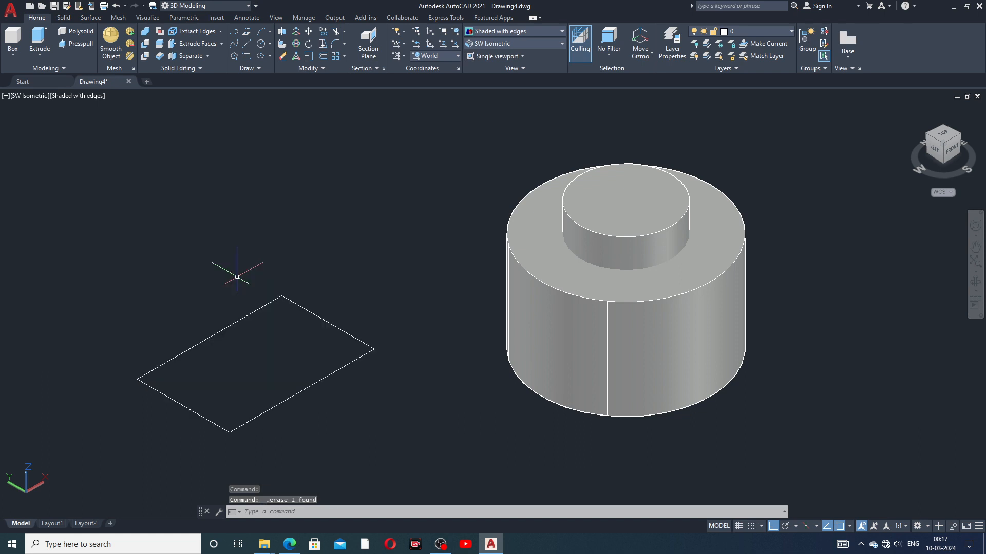
pyautogui.moveTo(248, 312)
pyautogui.mouseDown(button='middle')
pyautogui.moveTo(253, 290)
pyautogui.moveTo(262, 310)
pyautogui.mouseUp(button='middle')
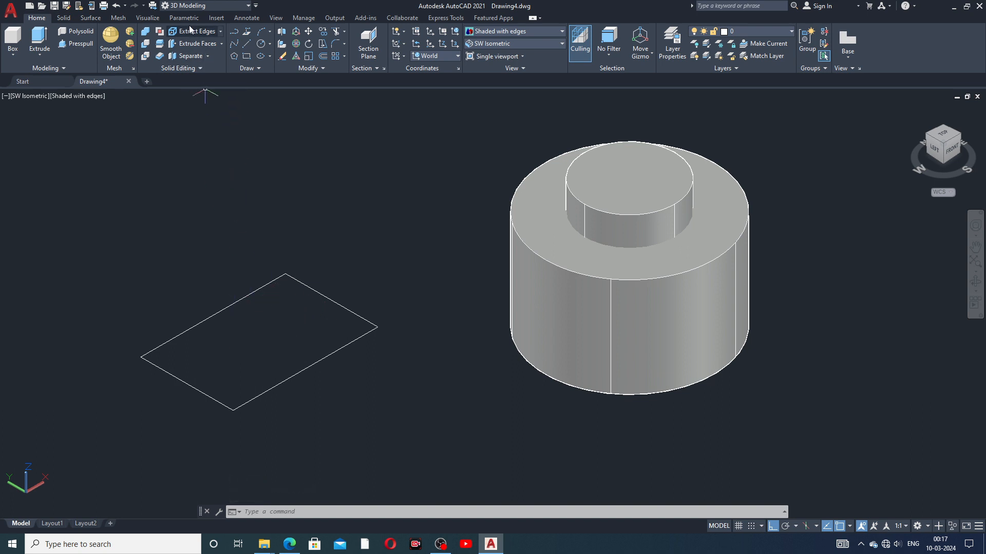
pyautogui.click(116, 6)
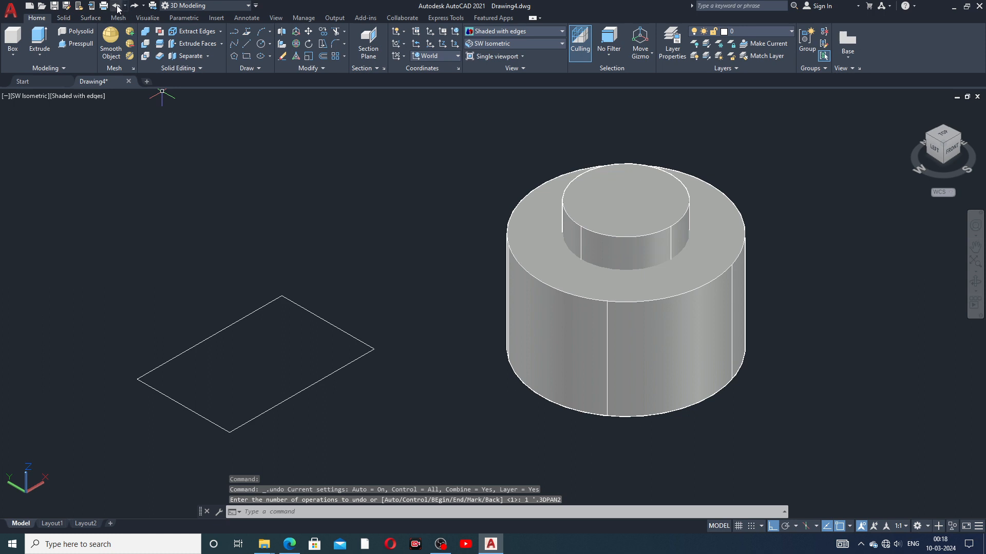
pyautogui.click(116, 6)
# - Extract wireframe edges from the restored solid box
pyautogui.moveTo(288, 243); pyautogui.dragTo(280, 215, button='middle')
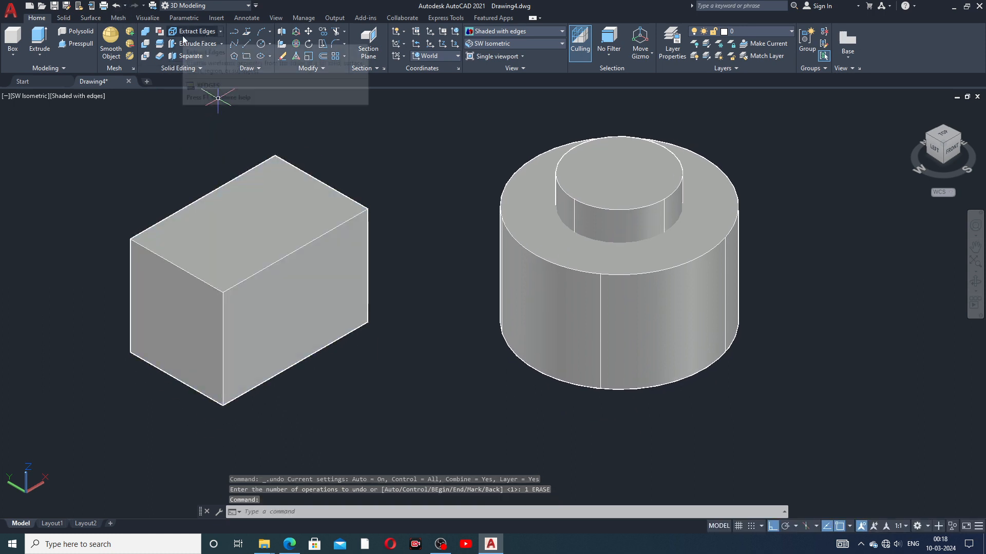
pyautogui.click(203, 32)
pyautogui.click(240, 217)
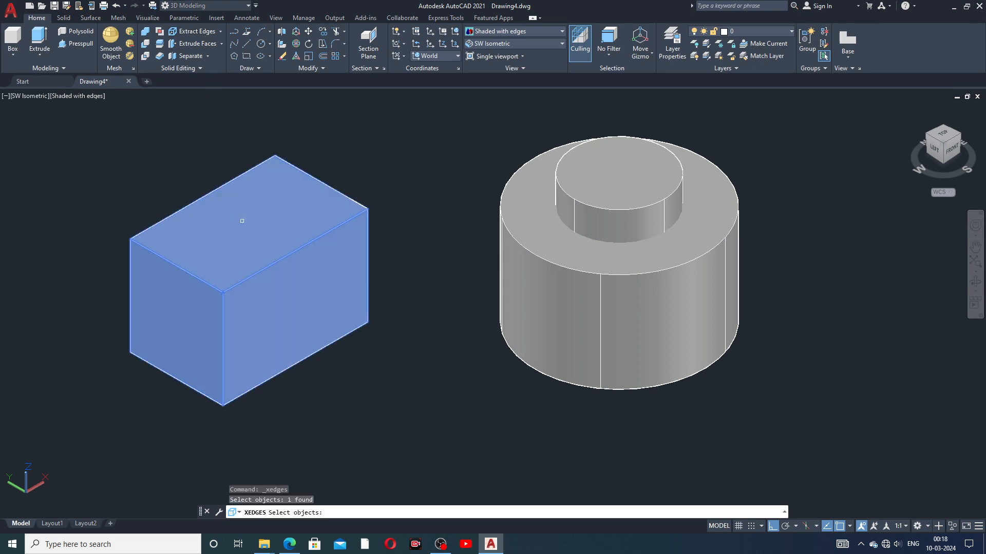
pyautogui.press('Return')
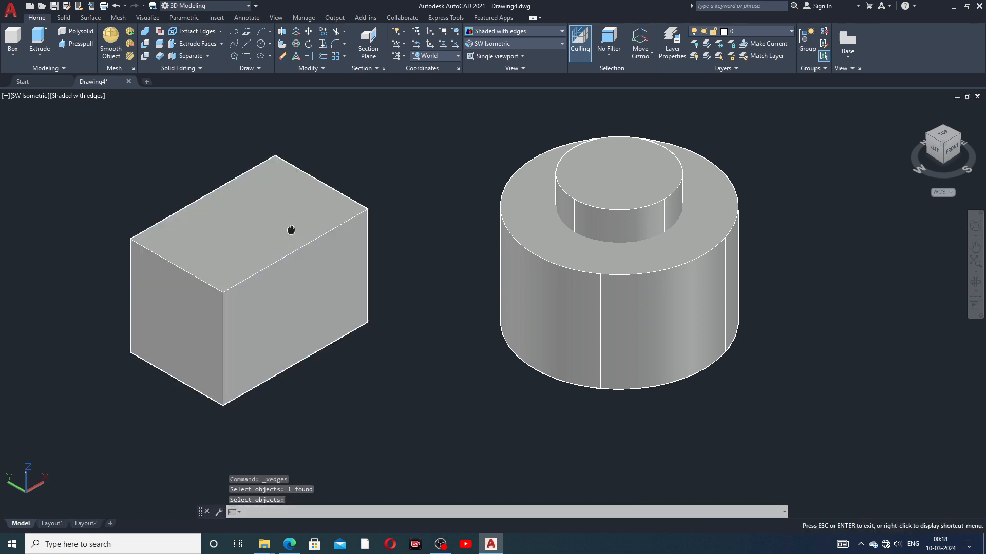
# - Delete the solid box to reveal the wireframe underneath, and undo the deletion
pyautogui.moveTo(288, 229); pyautogui.dragTo(294, 240, button='middle')
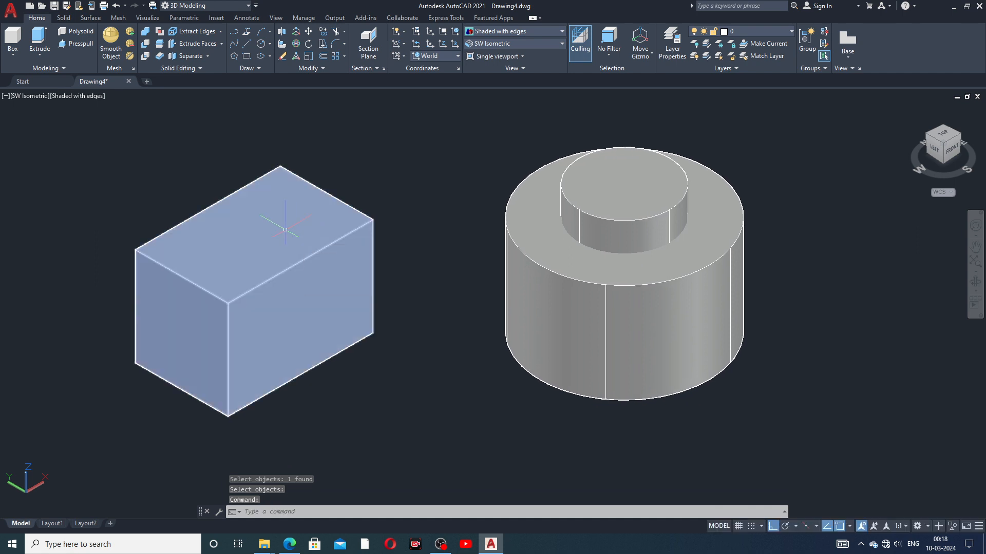
pyautogui.click(259, 246)
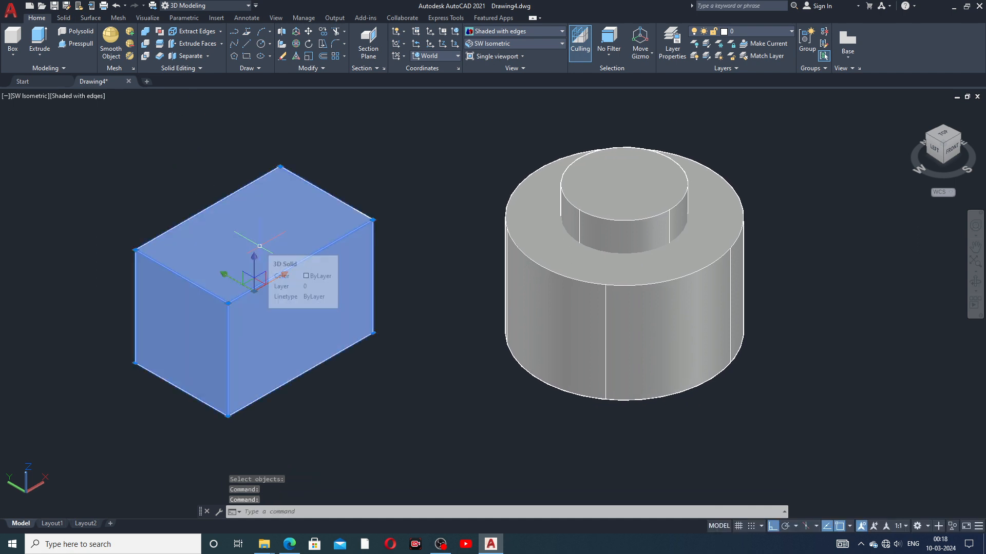
pyautogui.press('Delete')
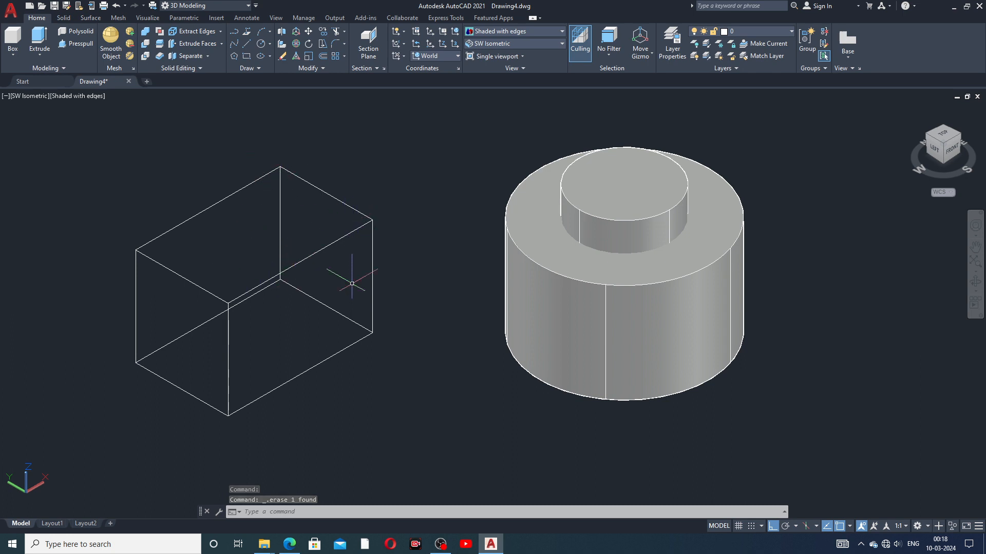
pyautogui.moveTo(250, 308); pyautogui.dragTo(240, 313, button='middle')
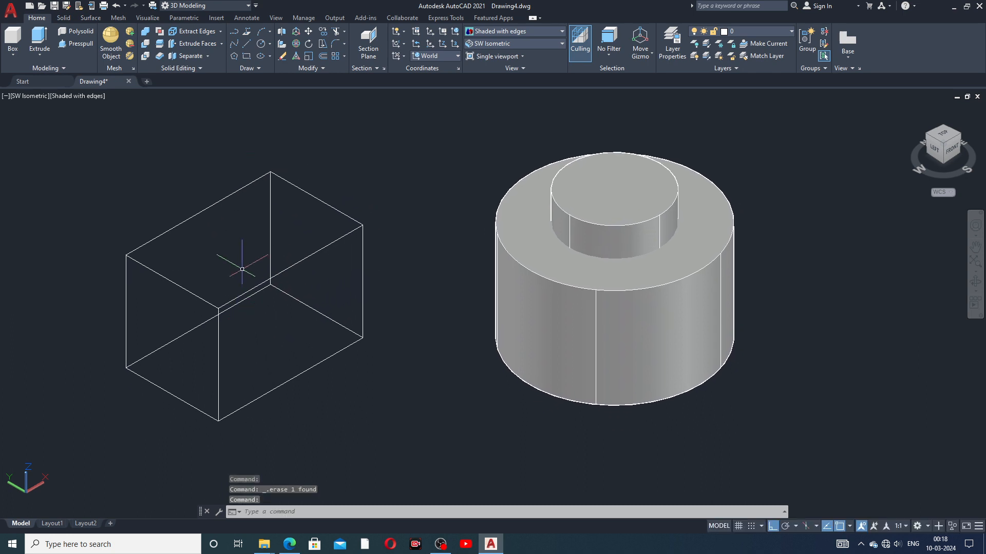
pyautogui.click(116, 6)
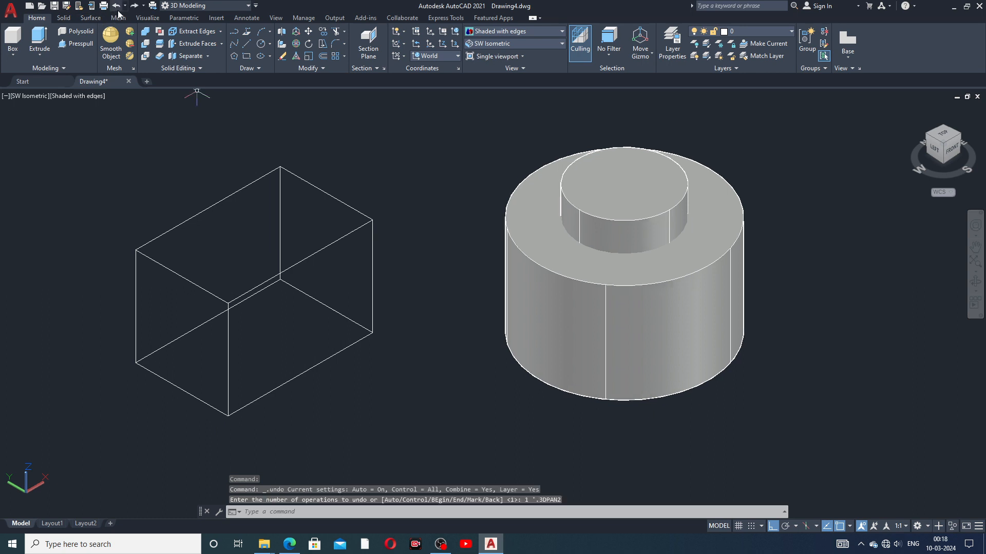
pyautogui.moveTo(345, 282); pyautogui.dragTo(334, 286, button='middle')
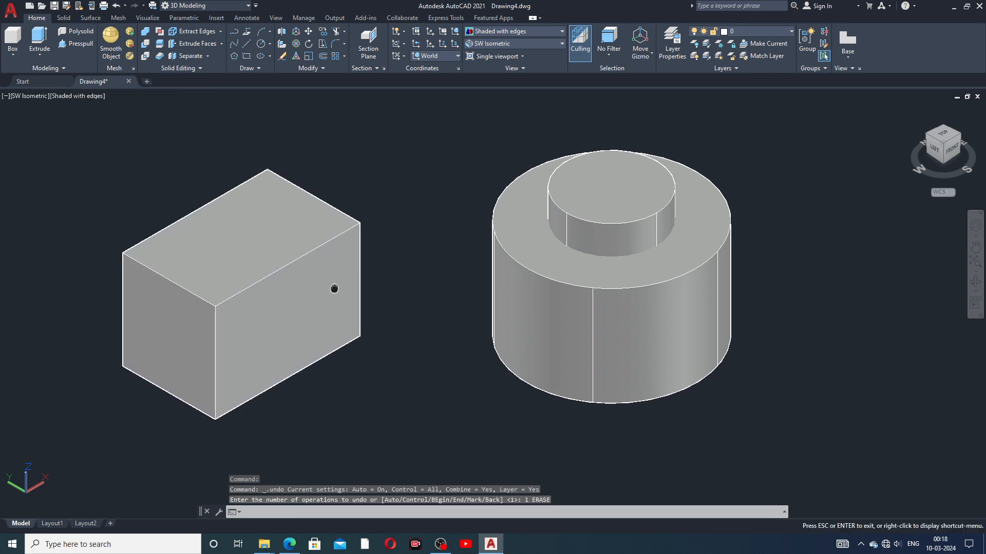
pyautogui.click(221, 32)
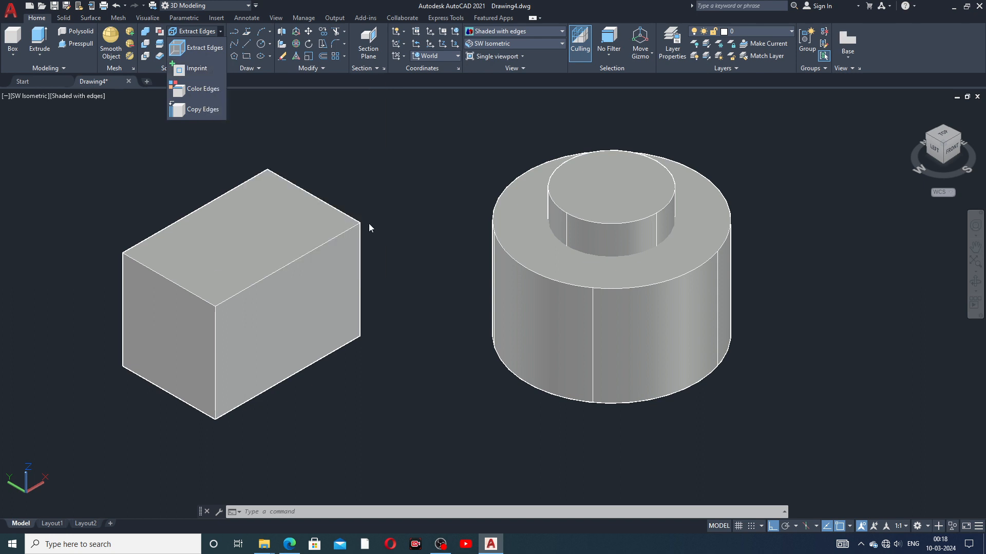
pyautogui.click(206, 69)
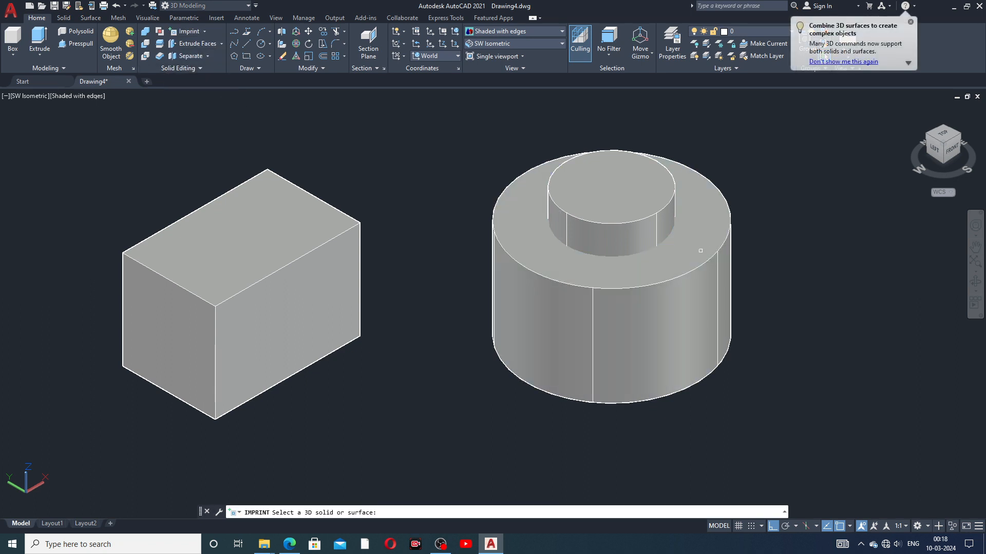
pyautogui.click(668, 270)
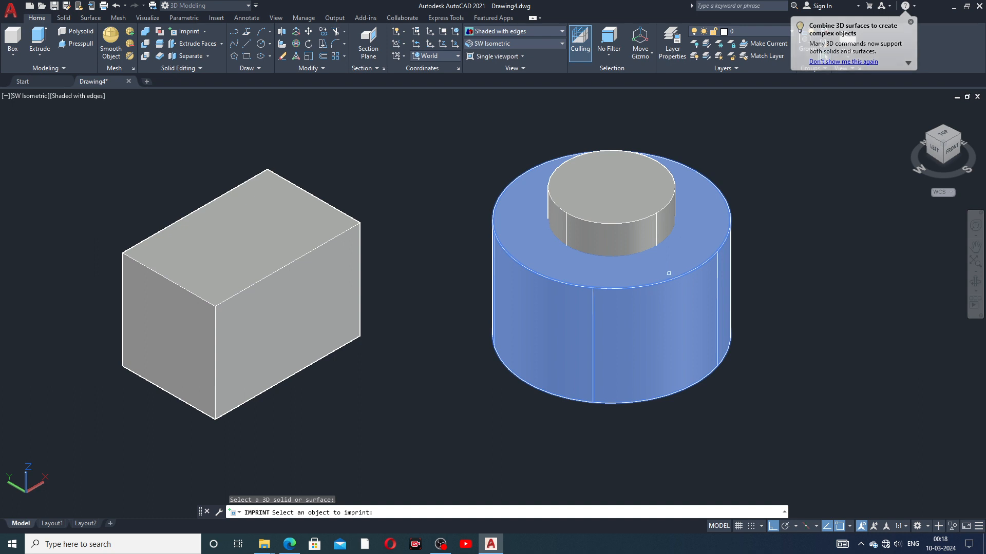
pyautogui.click(640, 195)
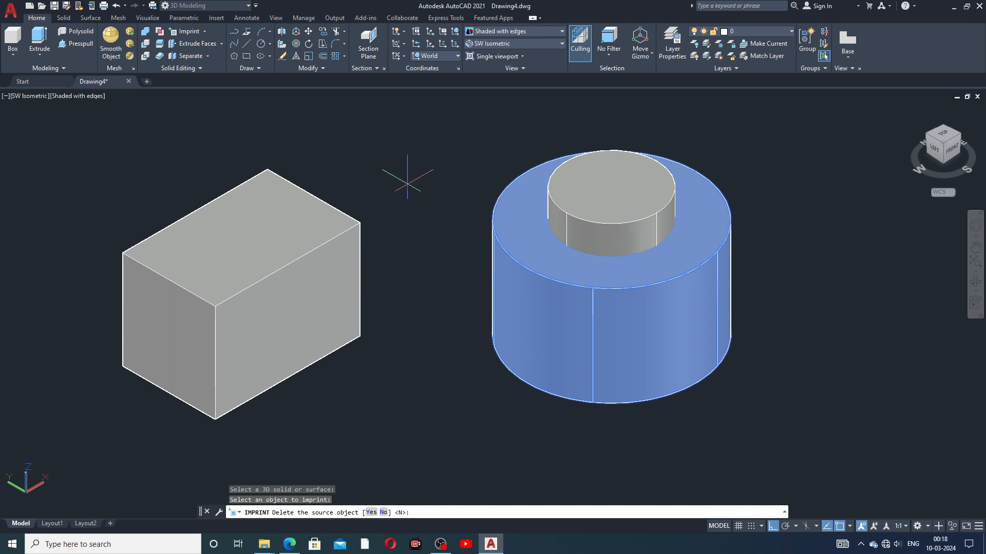
pyautogui.press('Escape')
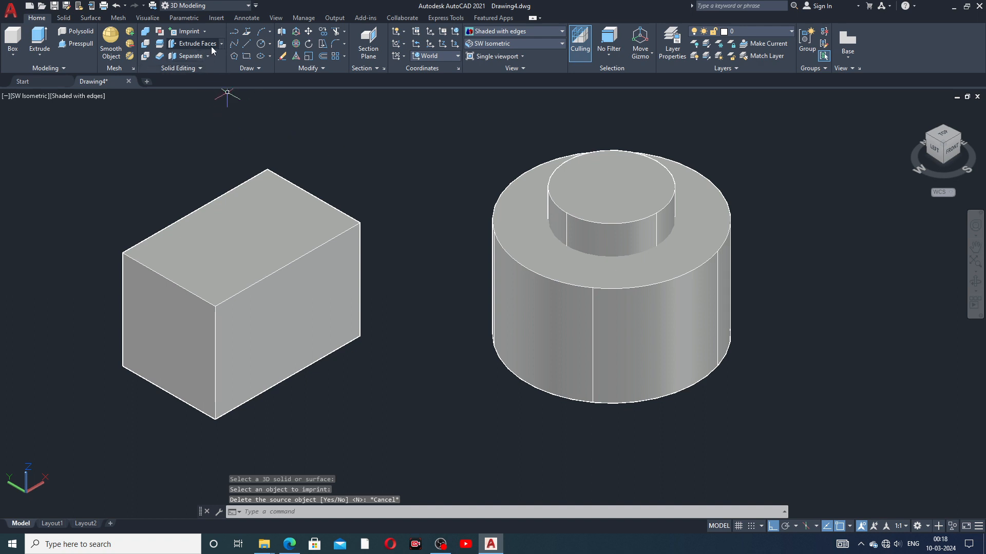
# - Imprint the small cylinder onto the large cylinder with the source object deleted, and end the command
pyautogui.click(188, 31)
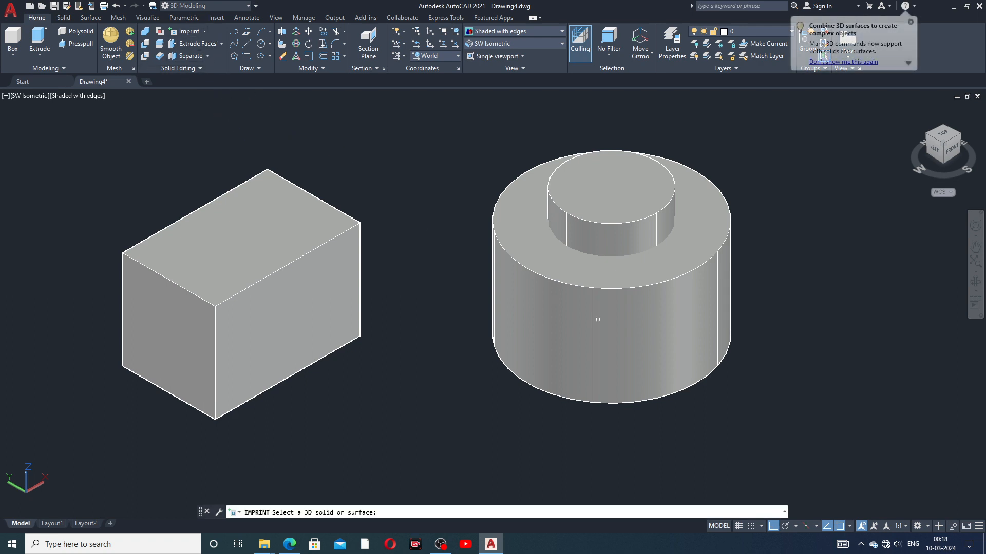
pyautogui.click(633, 320)
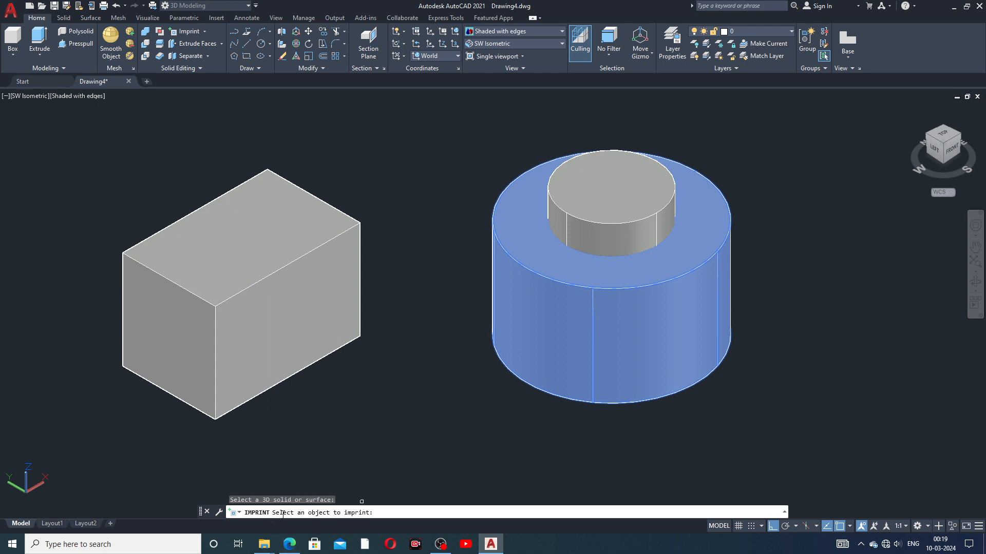
pyautogui.click(597, 197)
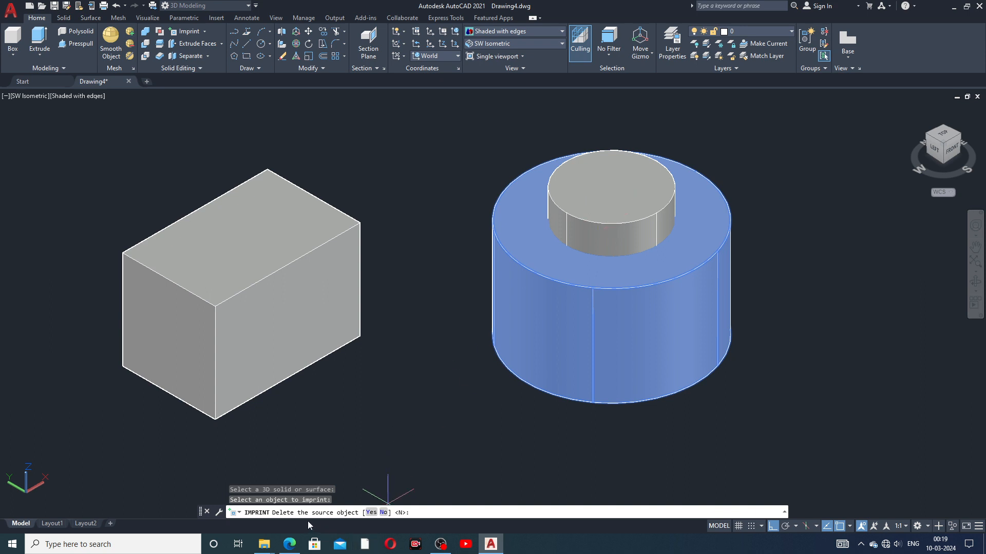
pyautogui.click(371, 513)
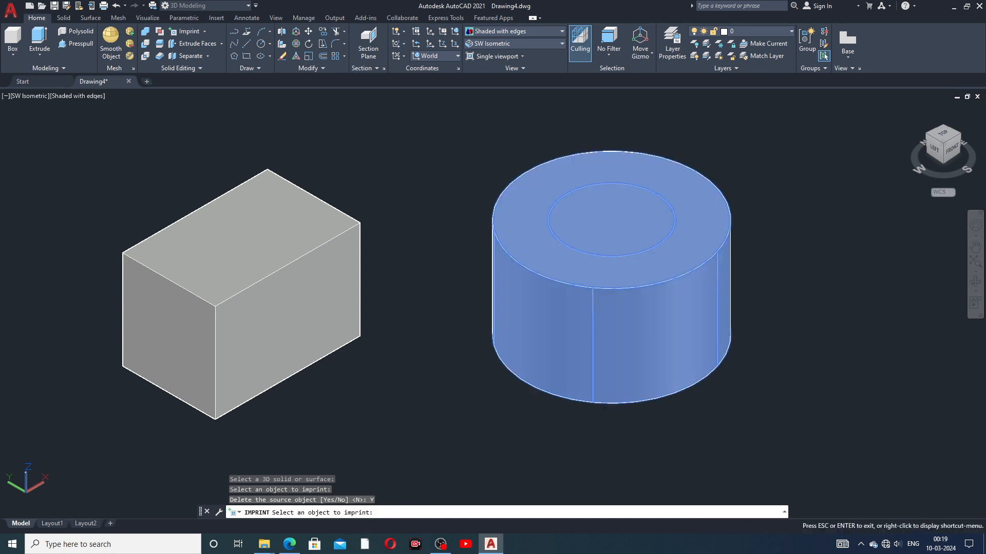
pyautogui.moveTo(527, 371); pyautogui.dragTo(562, 395, button='middle')
pyautogui.press('Escape')
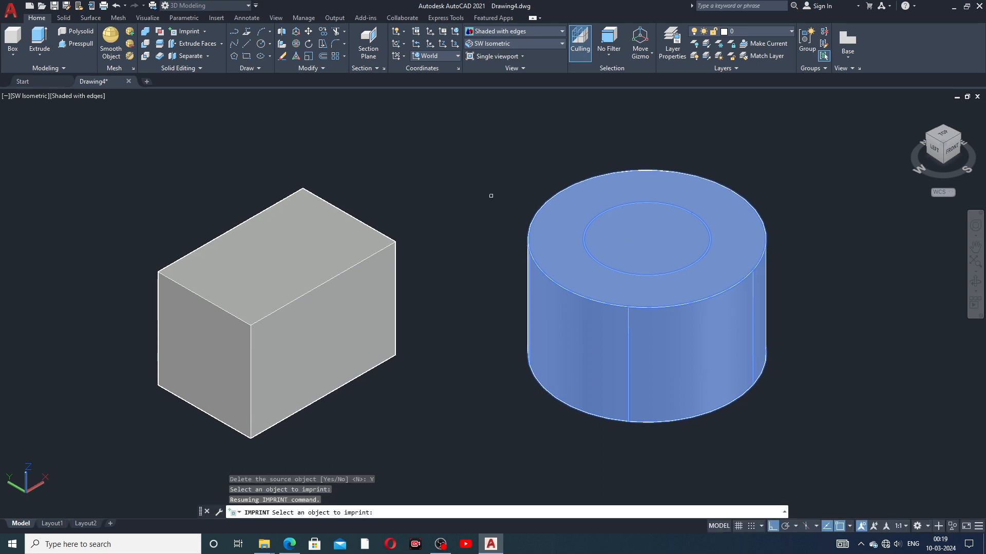
pyautogui.press('Return')
pyautogui.moveTo(609, 259); pyautogui.dragTo(596, 243, button='middle')
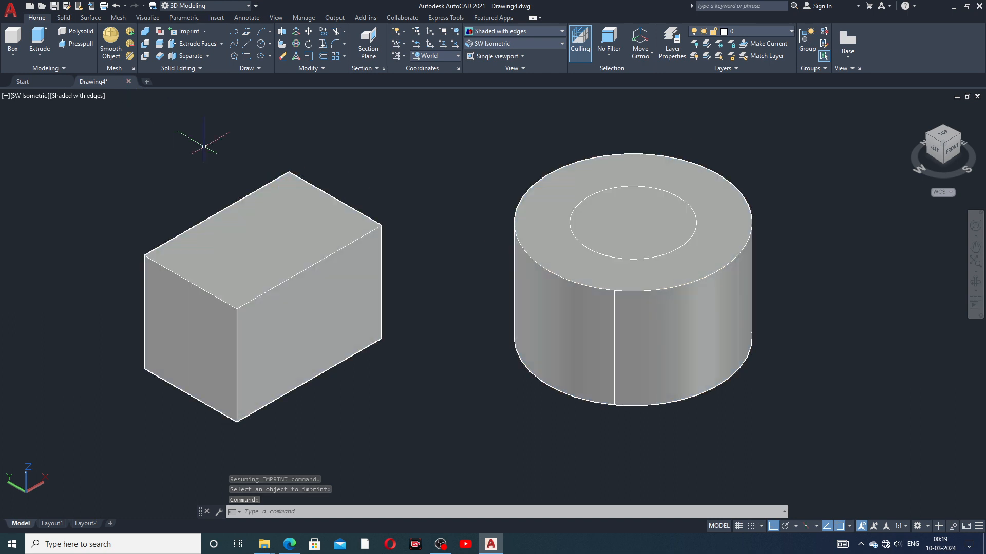
# - Undo the imprint to restore the small cylinder, check both cylinders by selecting them, and clear the selection
pyautogui.click(117, 7)
pyautogui.click(116, 6)
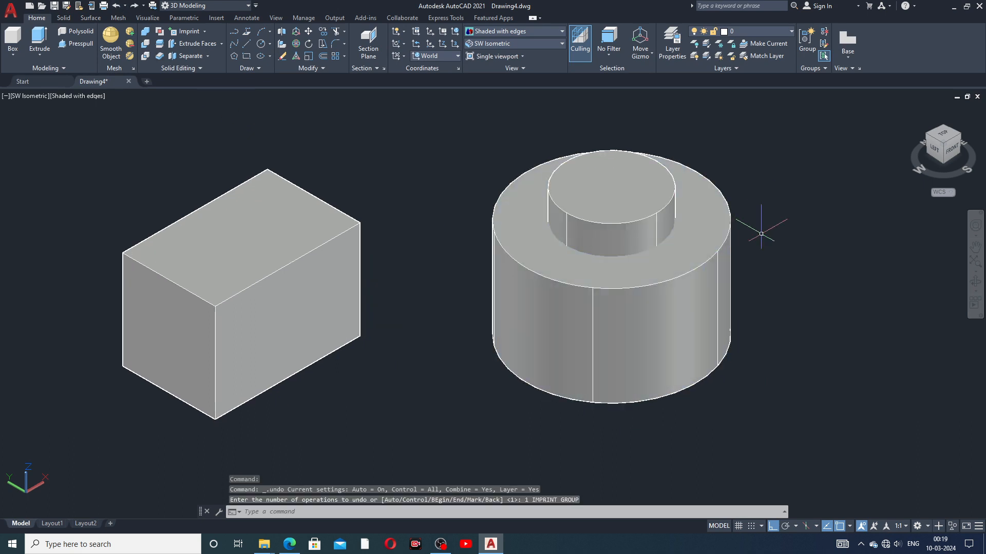
pyautogui.click(688, 239)
pyautogui.click(637, 198)
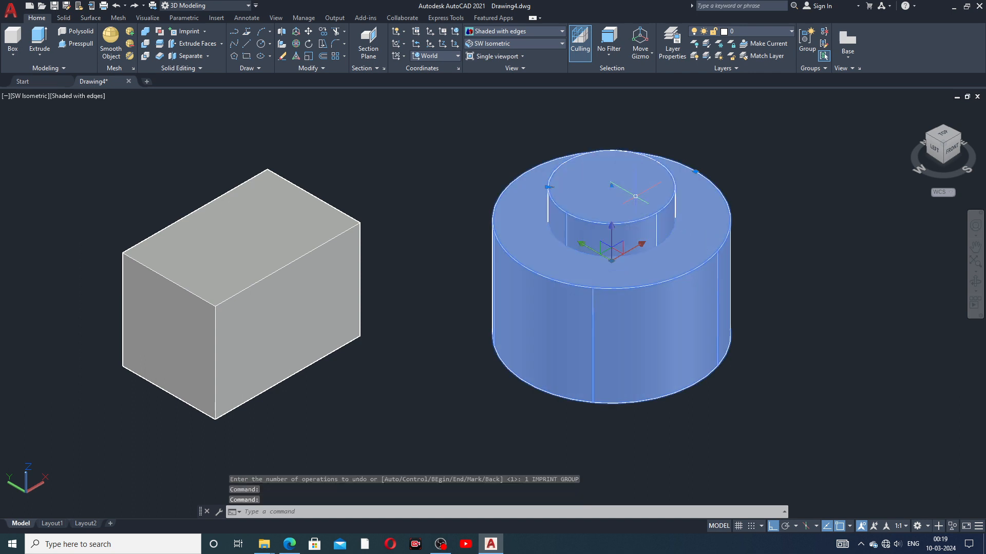
pyautogui.press('Escape')
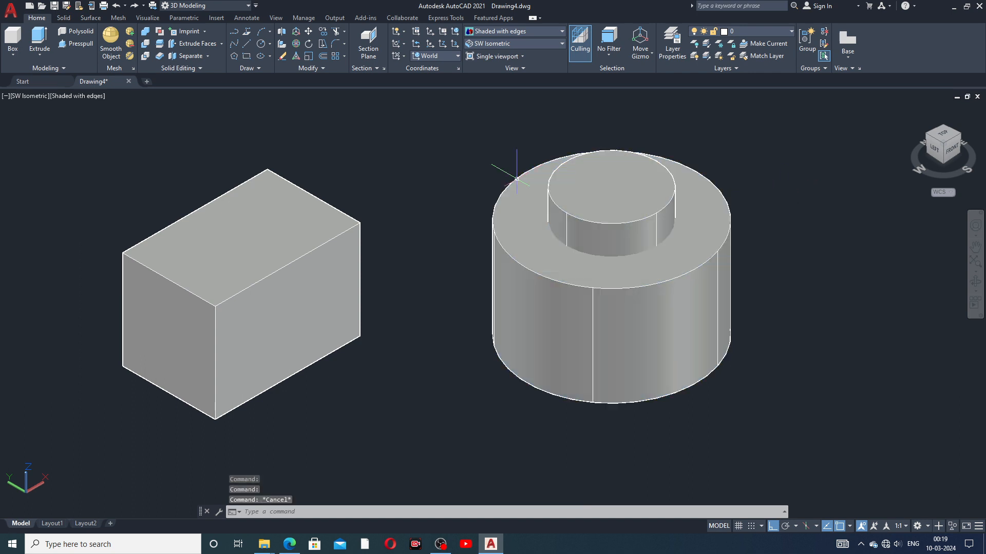
# - Imprint the large cylinder onto the small cylinder while keeping the source object, and undo the imprint
pyautogui.click(196, 32)
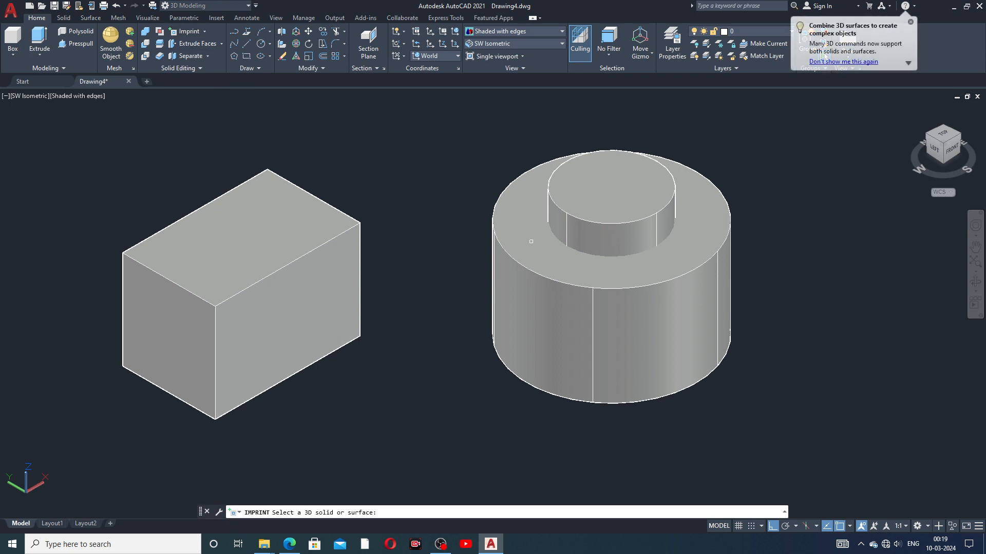
pyautogui.click(612, 214)
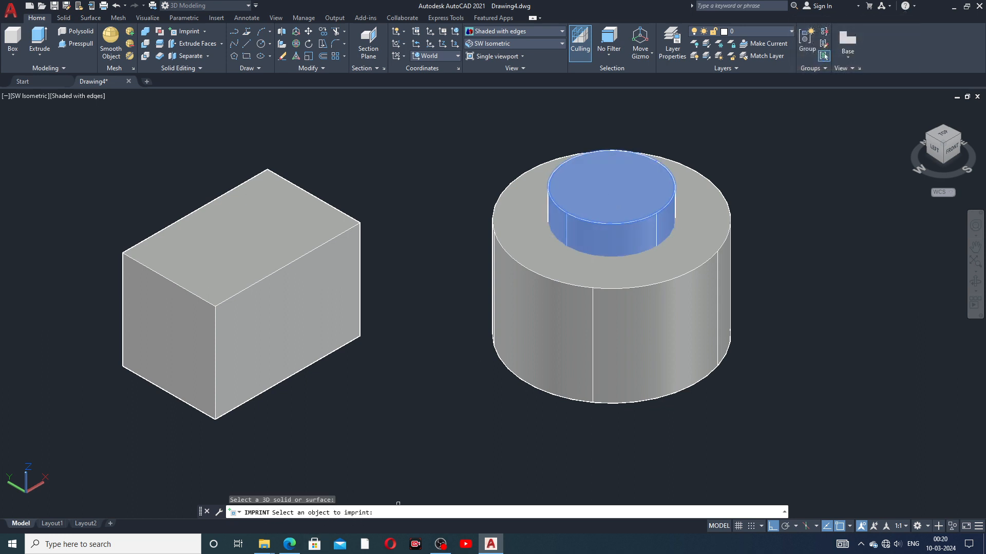
pyautogui.click(639, 276)
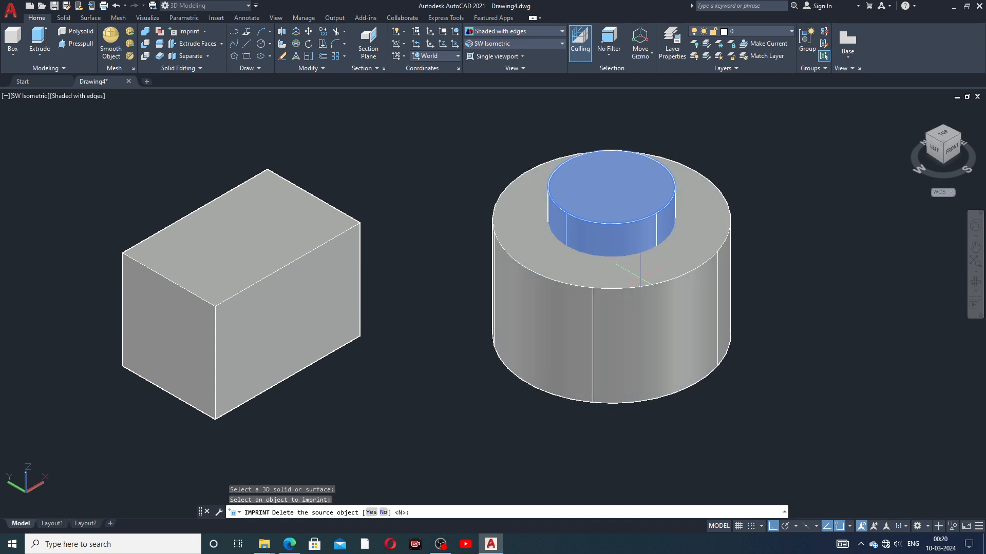
pyautogui.click(384, 513)
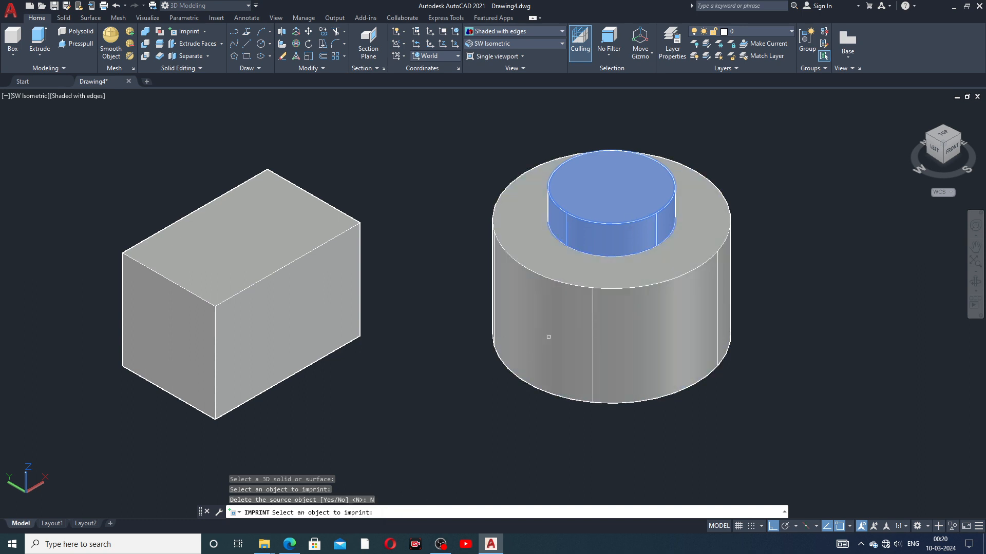
pyautogui.click(118, 7)
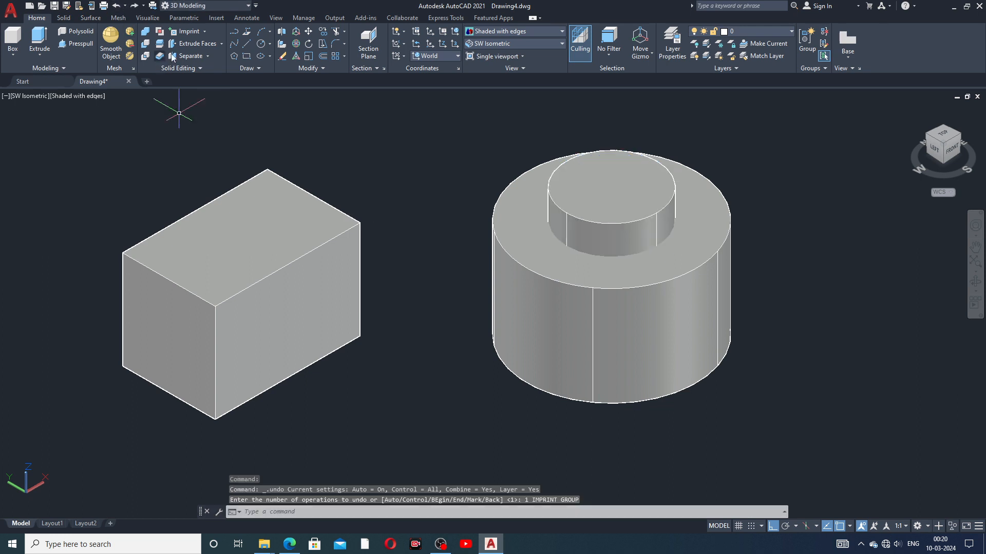
# - Imprint the large cylinder onto the small cylinder with the source object deleted, and undo the imprint
pyautogui.click(188, 31)
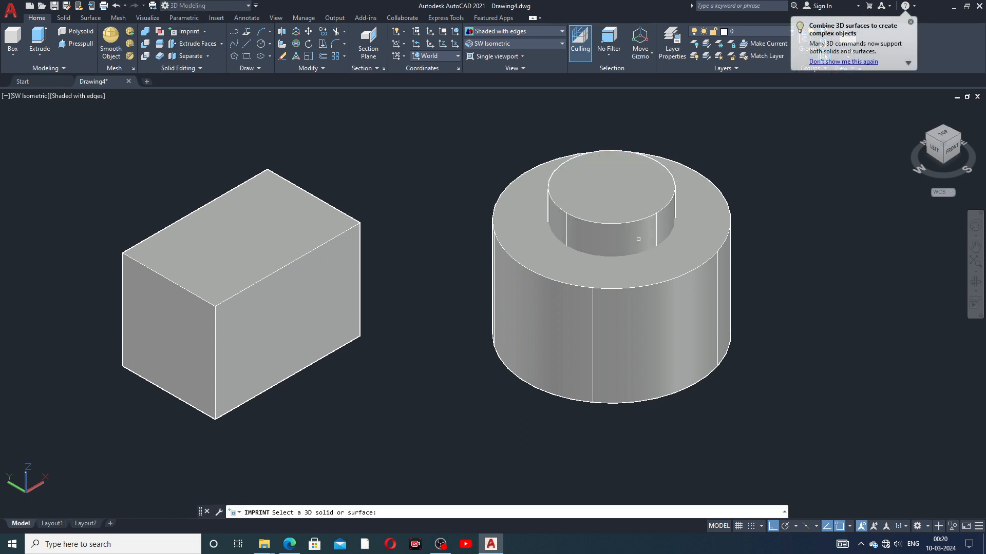
pyautogui.click(643, 203)
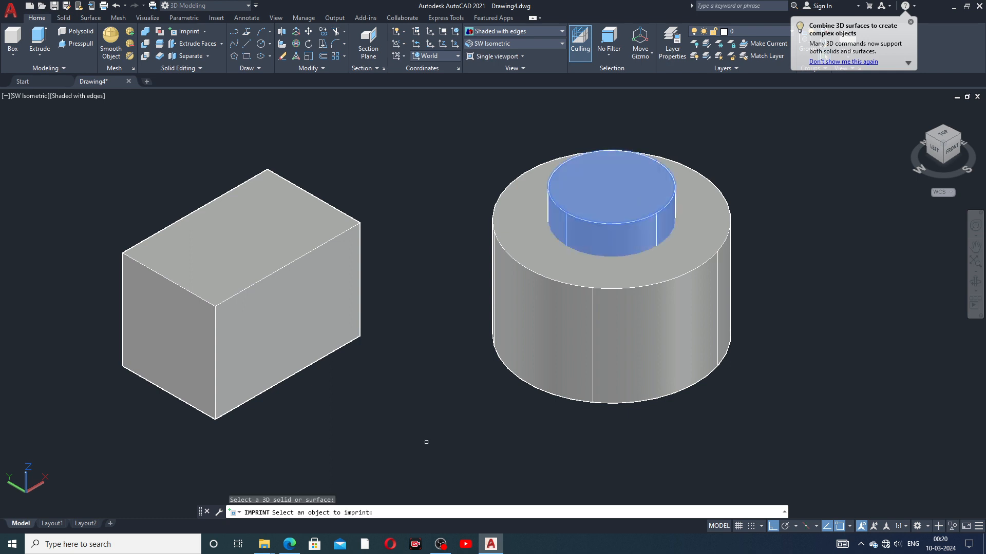
pyautogui.click(622, 313)
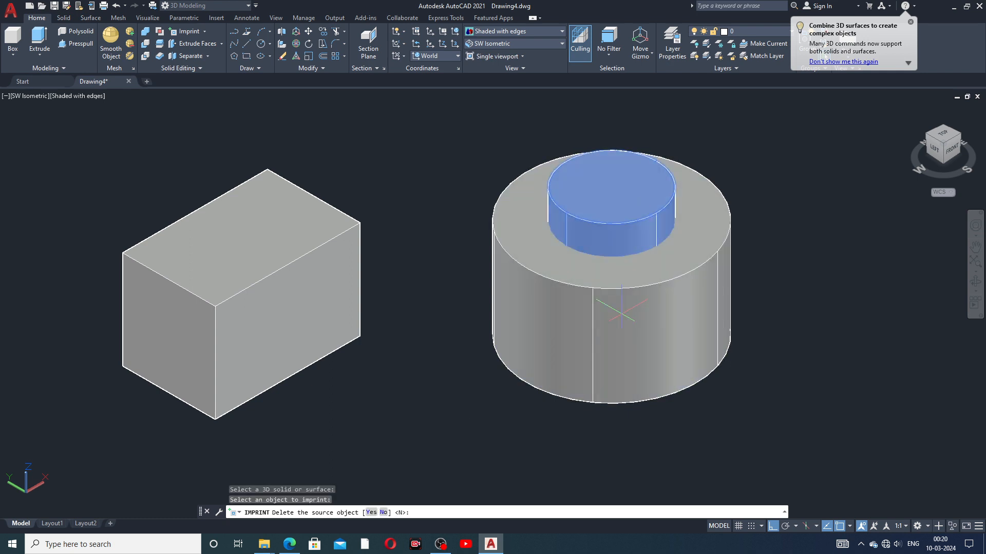
pyautogui.click(371, 512)
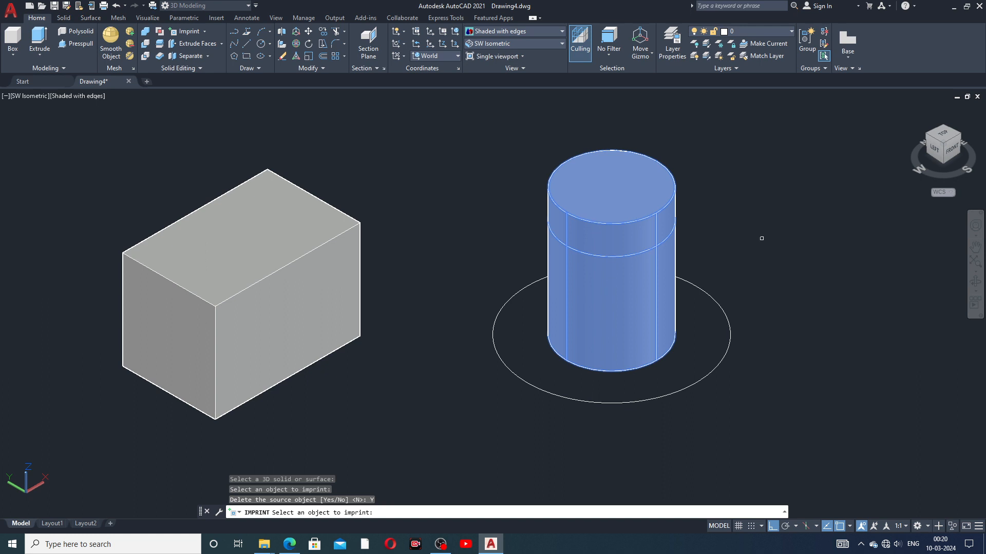
pyautogui.moveTo(592, 332); pyautogui.dragTo(606, 367, button='middle')
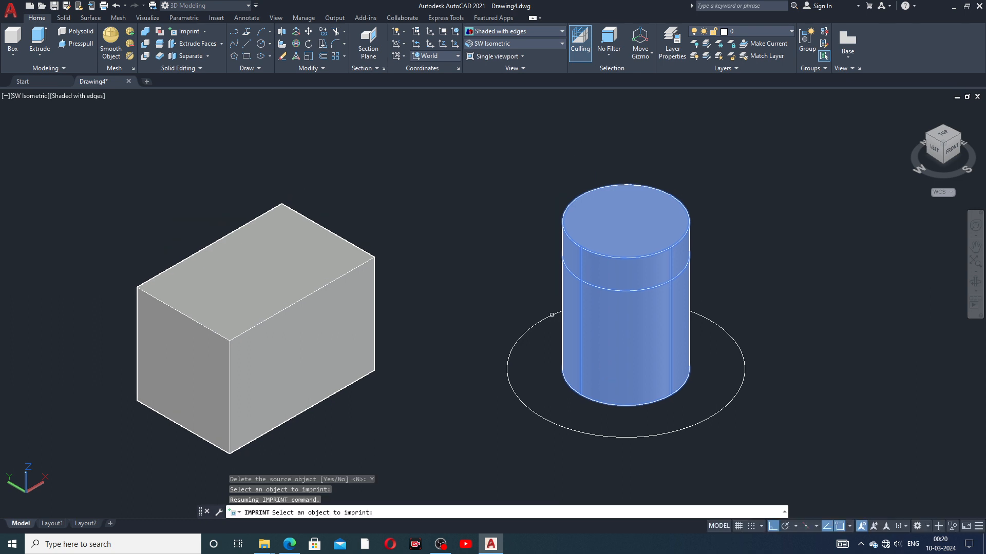
pyautogui.click(116, 6)
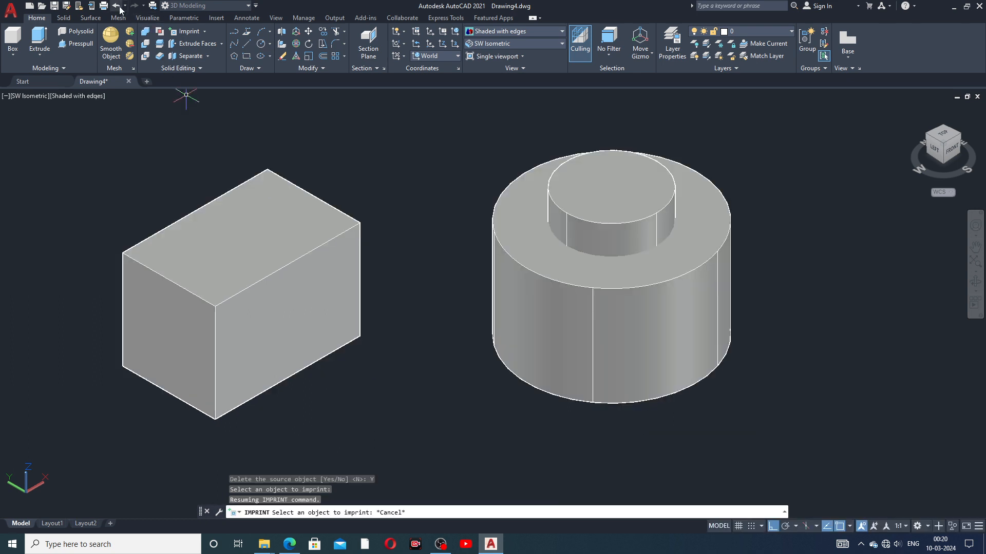
pyautogui.moveTo(537, 224); pyautogui.dragTo(537, 222)
pyautogui.press('Escape')
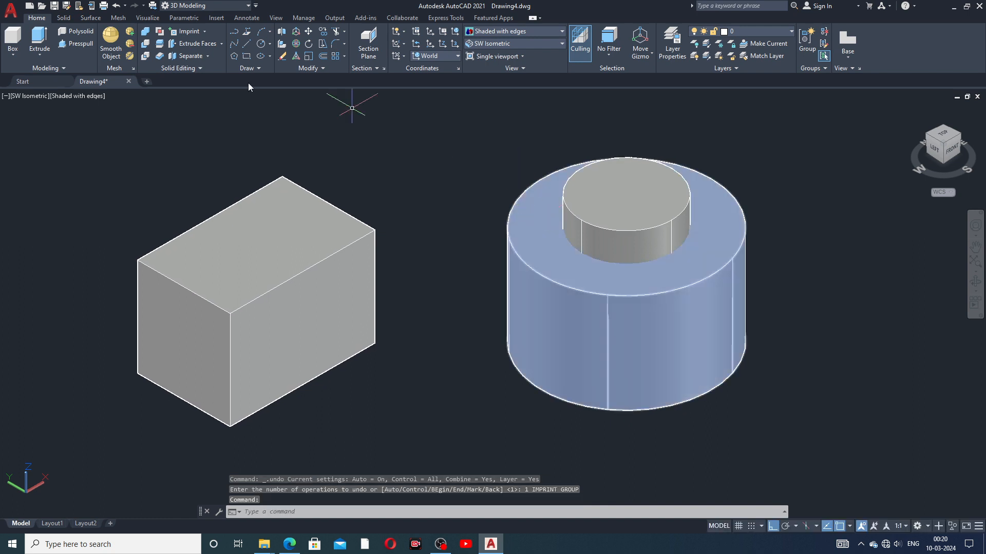
# - Imprint the small cylinder's outline onto the large cylinder's top face, deleting the source object
pyautogui.click(196, 31)
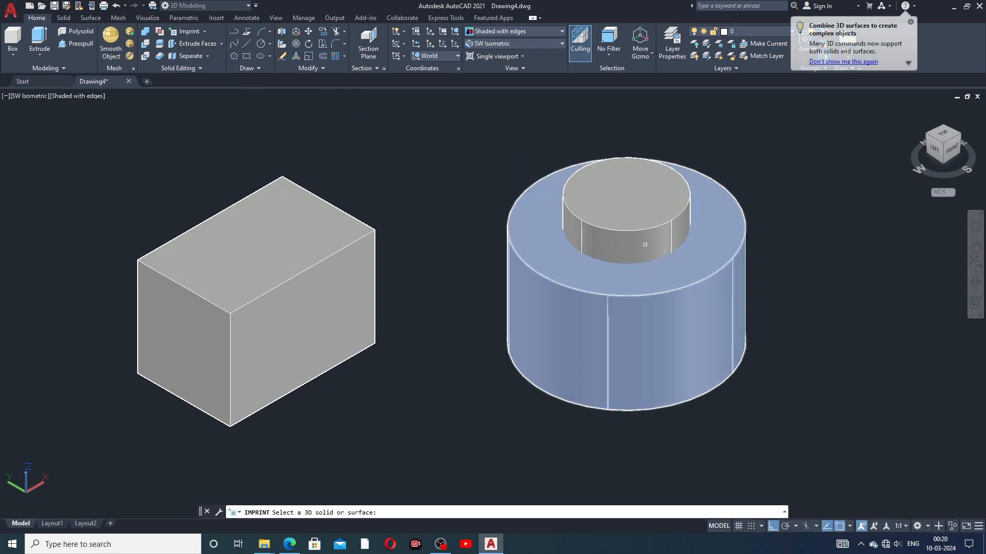
pyautogui.click(664, 288)
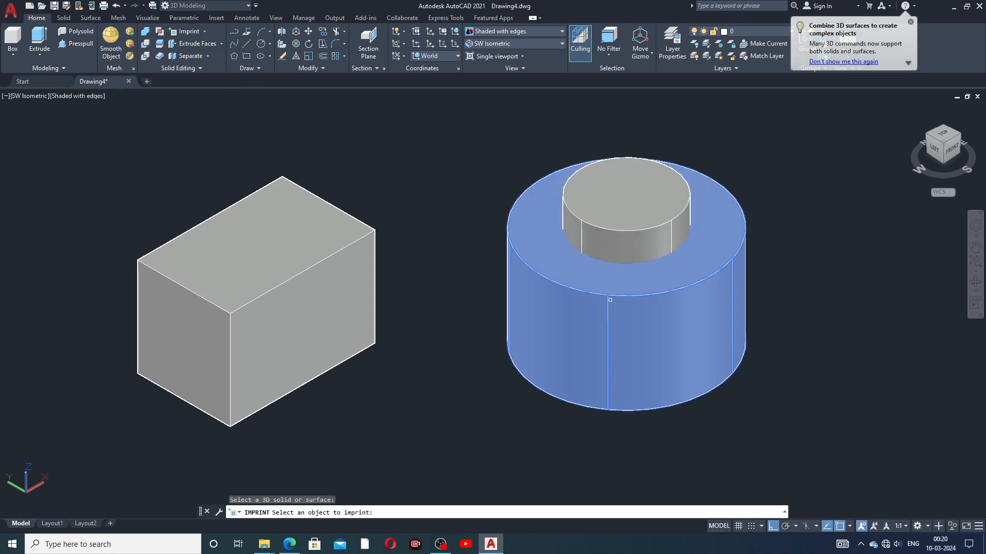
pyautogui.click(609, 211)
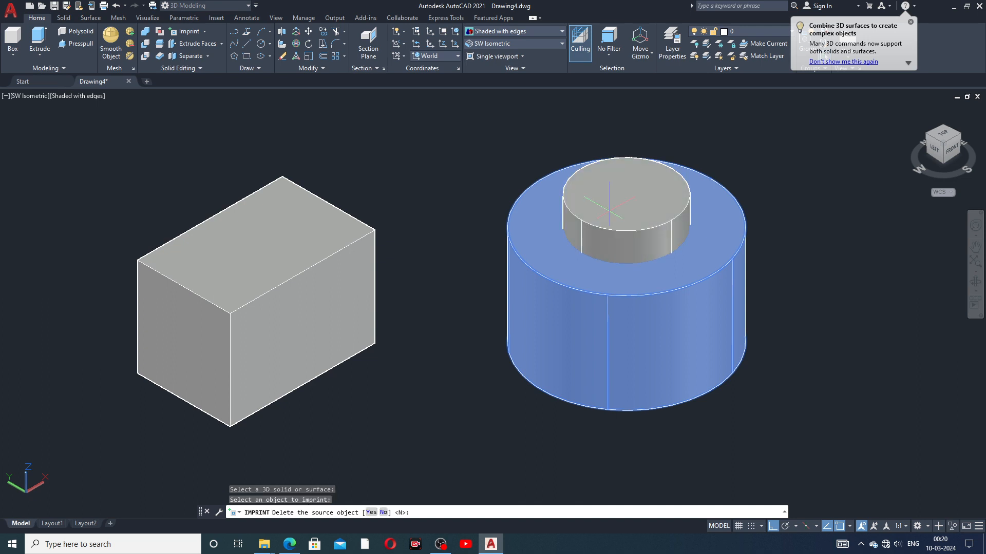
pyautogui.click(370, 512)
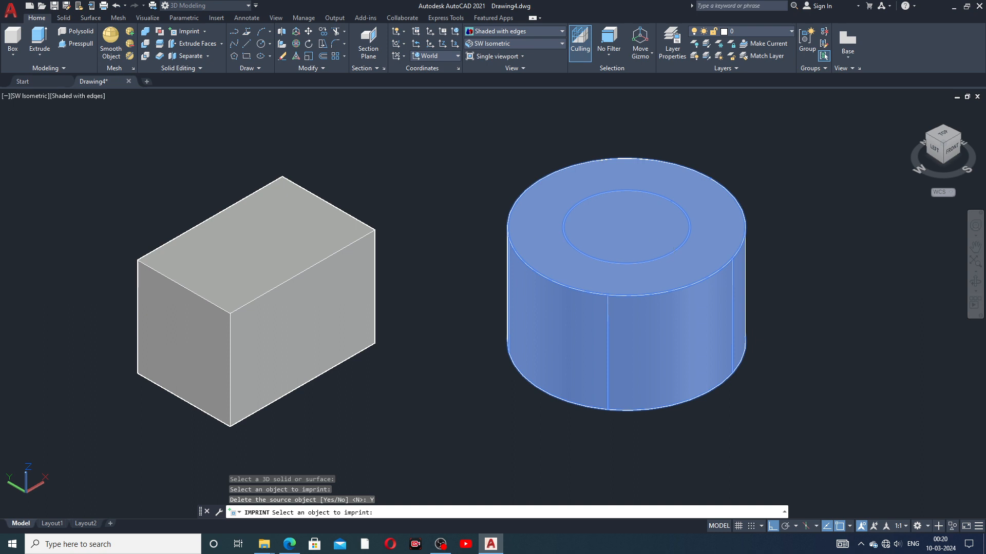
pyautogui.press('Return')
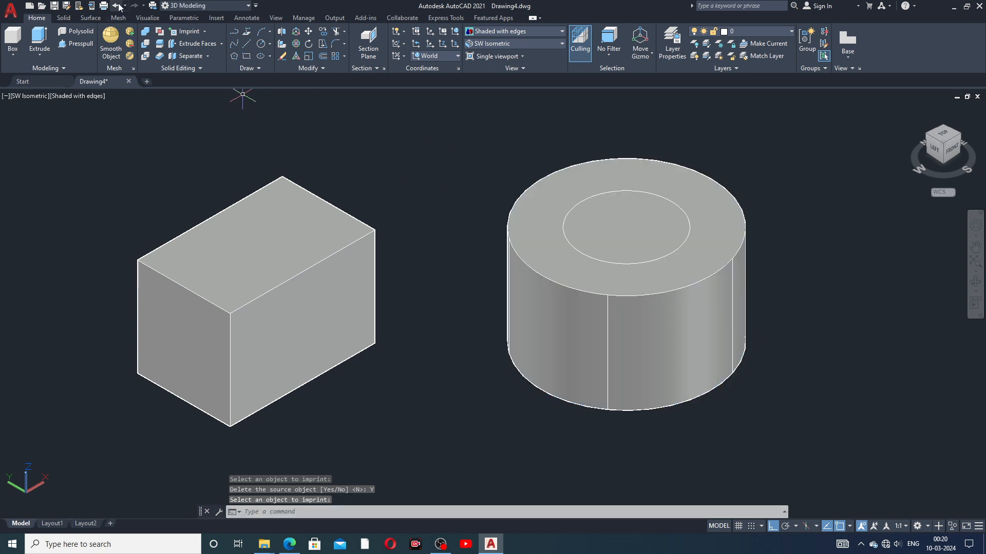
pyautogui.moveTo(503, 174); pyautogui.dragTo(607, 165, button='middle')
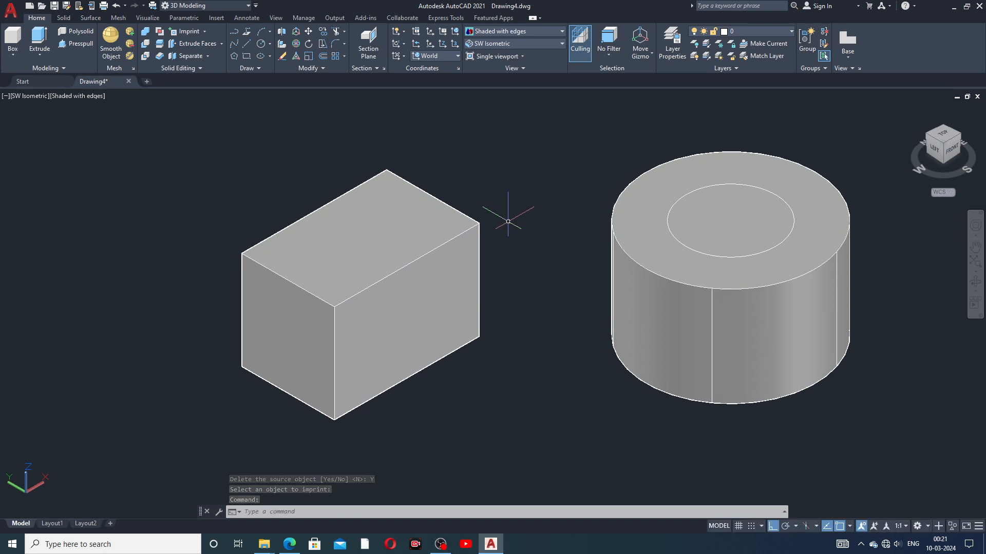
pyautogui.click(204, 32)
pyautogui.click(208, 91)
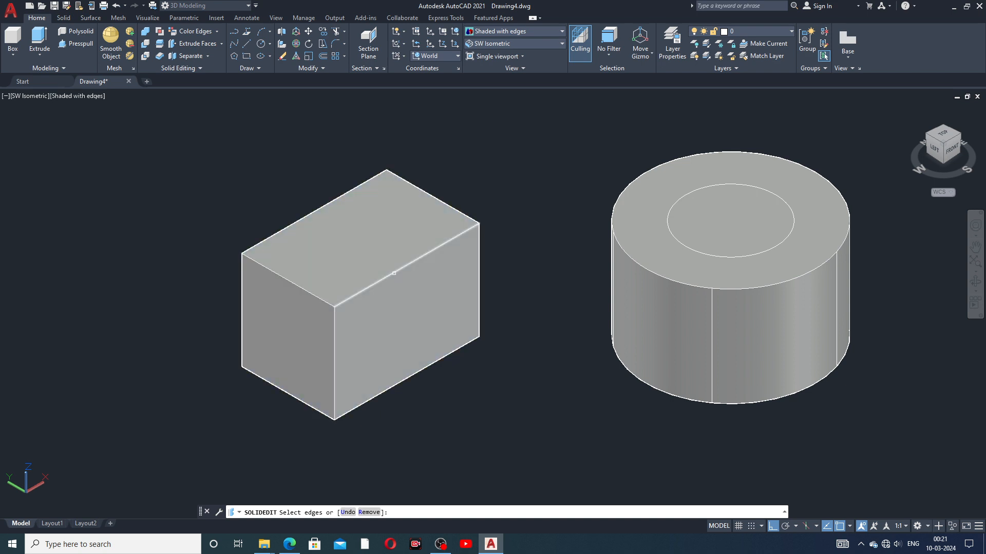
pyautogui.click(431, 252)
pyautogui.click(426, 255)
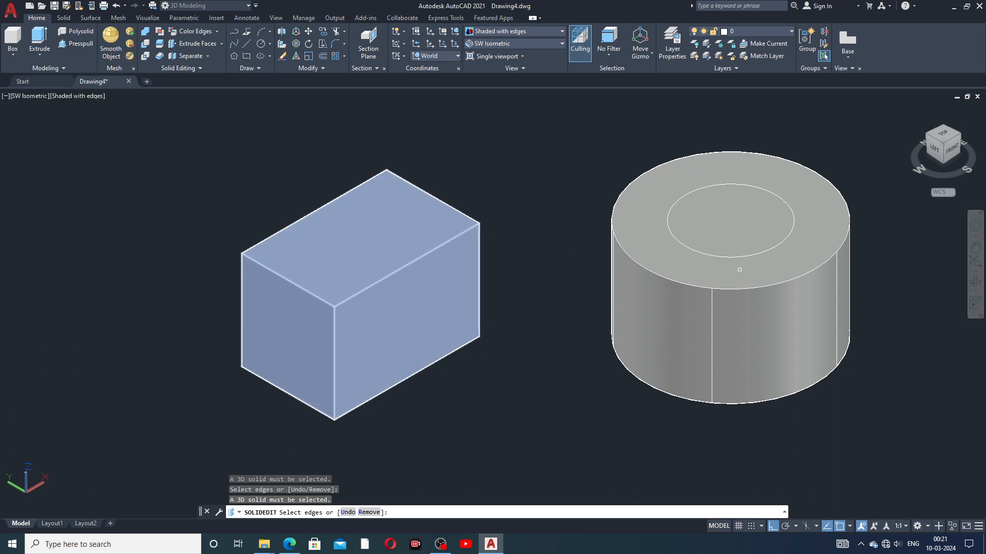
pyautogui.click(720, 291)
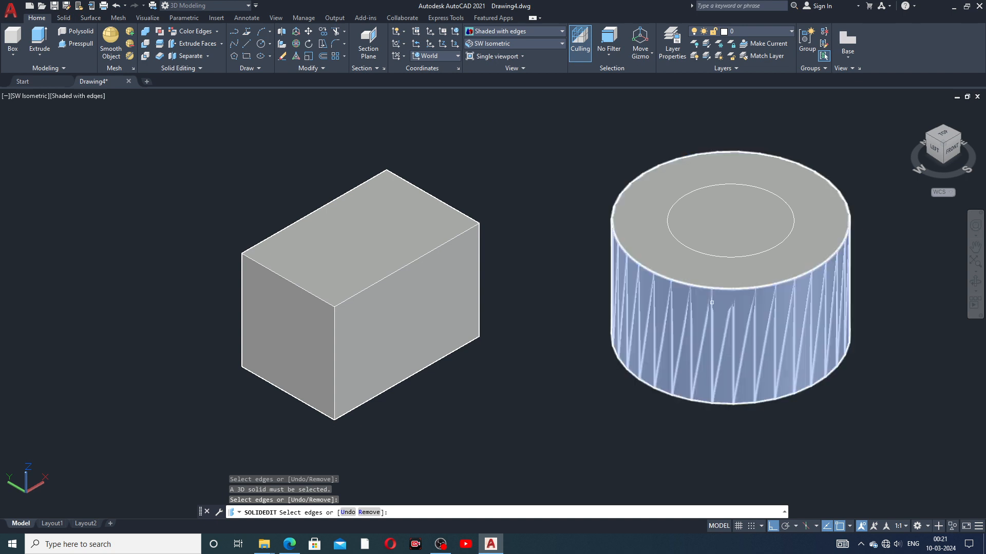
pyautogui.click(712, 302)
pyautogui.click(712, 302)
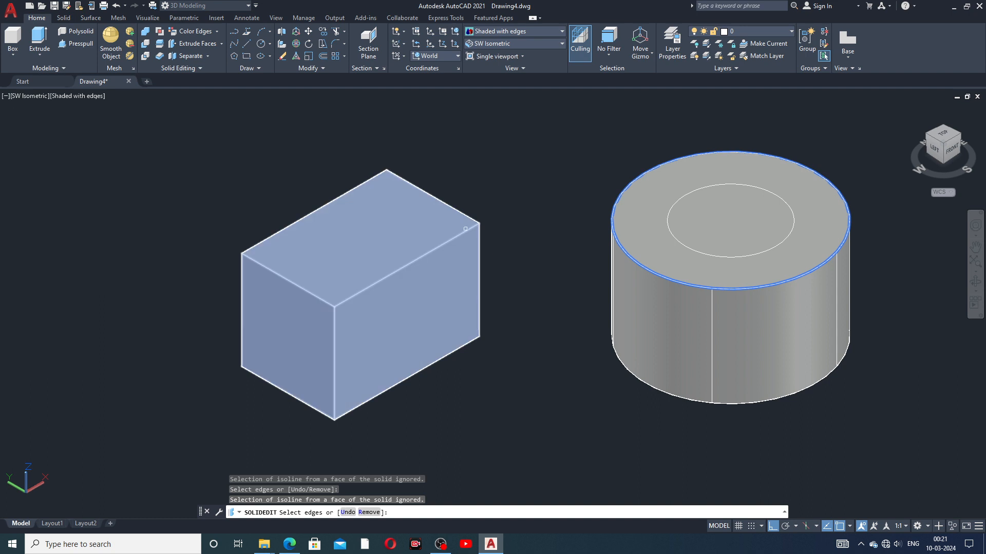
pyautogui.click(465, 234)
pyautogui.click(465, 235)
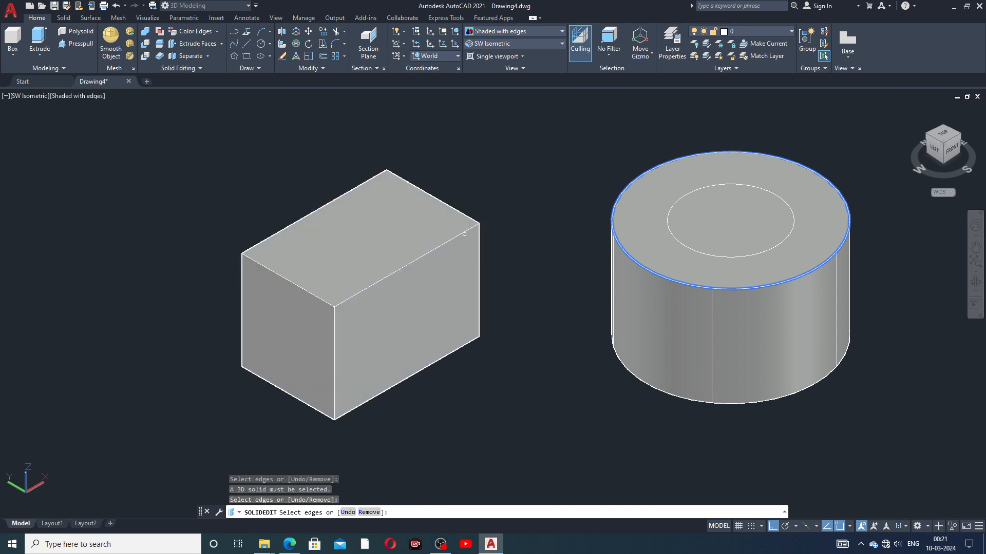
pyautogui.click(464, 234)
pyautogui.click(529, 207)
pyautogui.rightClick(530, 207)
pyautogui.click(565, 215)
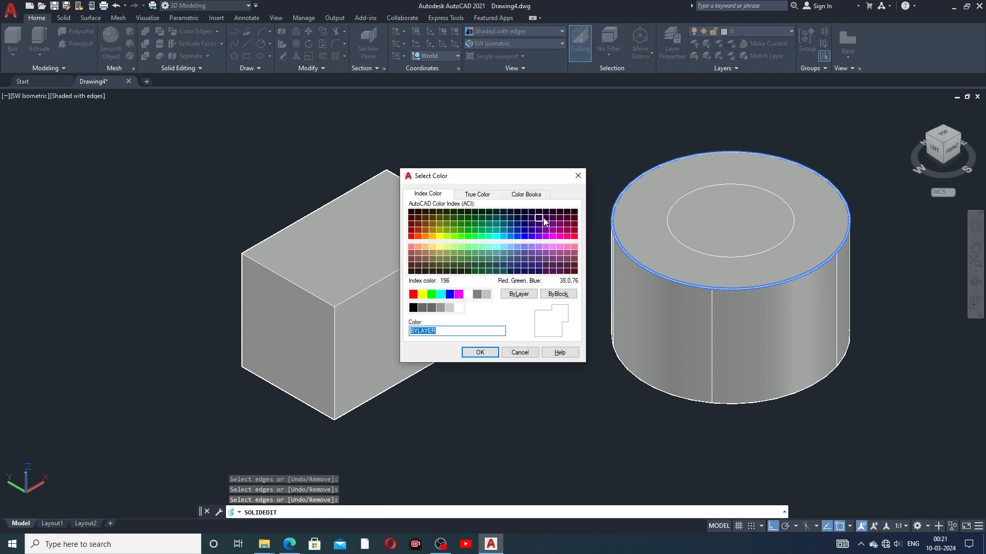
pyautogui.click(578, 176)
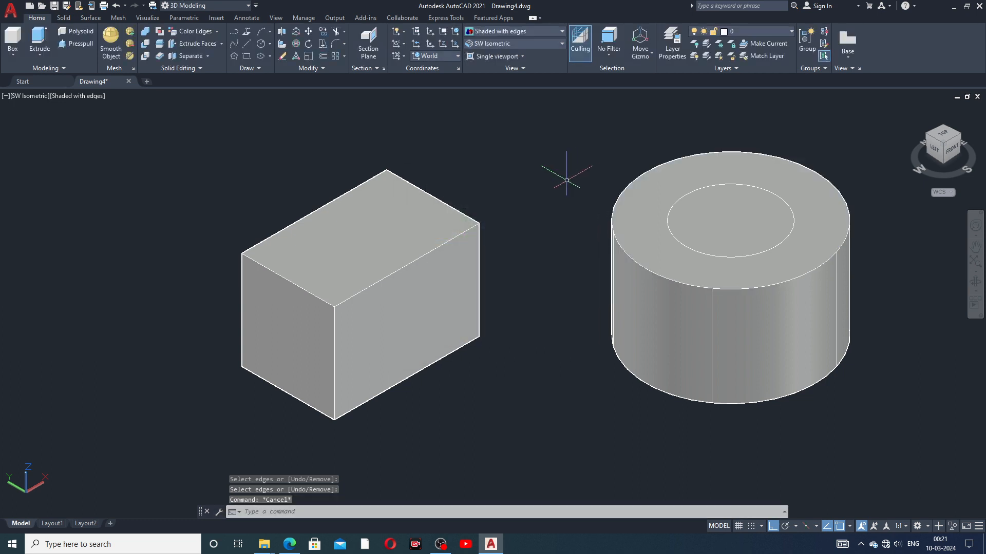
# - Delete the solid box and all of the extracted edge lines left in its place
pyautogui.click(451, 256)
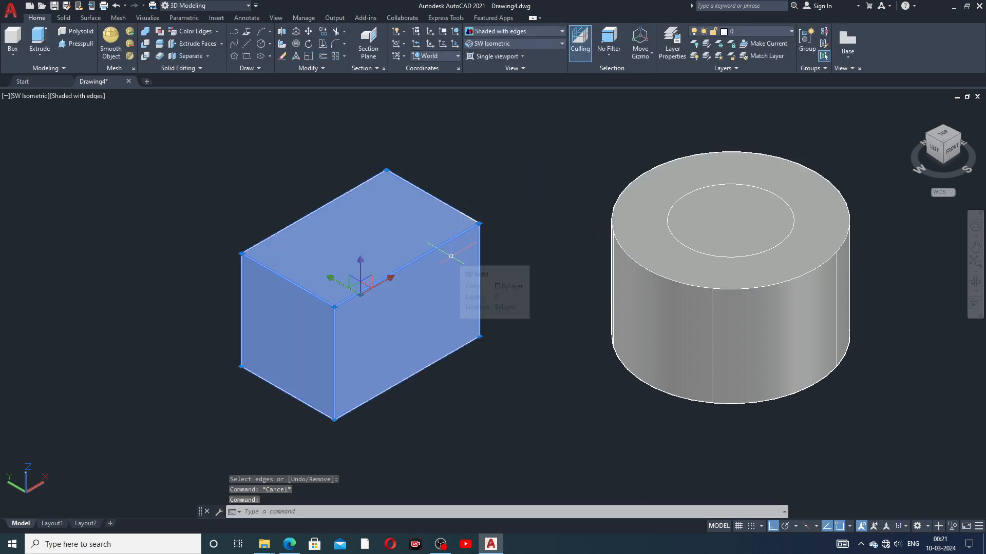
pyautogui.press('Delete')
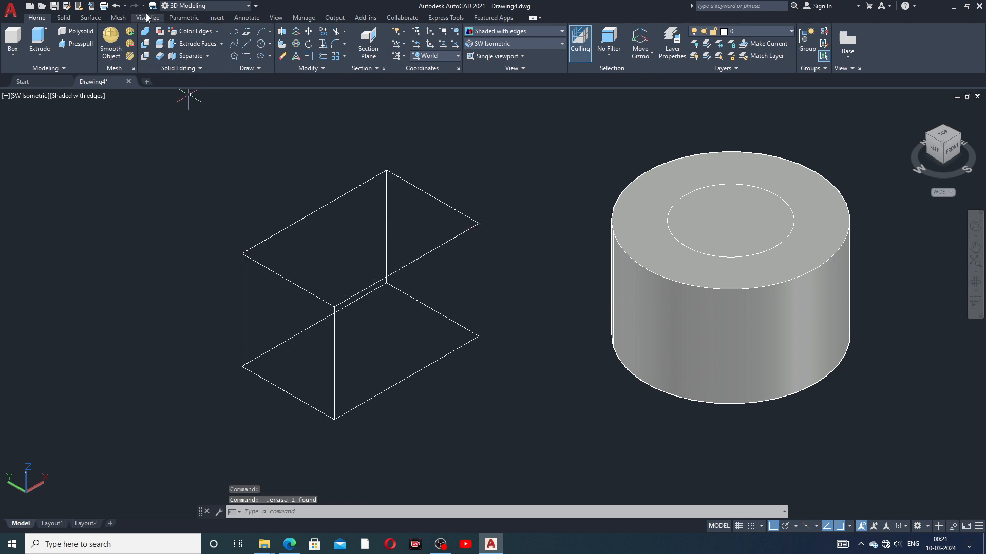
pyautogui.moveTo(261, 195)
pyautogui.mouseDown()
pyautogui.moveTo(330, 160)
pyautogui.moveTo(510, 329)
pyautogui.moveTo(231, 396)
pyautogui.moveTo(226, 363)
pyautogui.mouseUp()
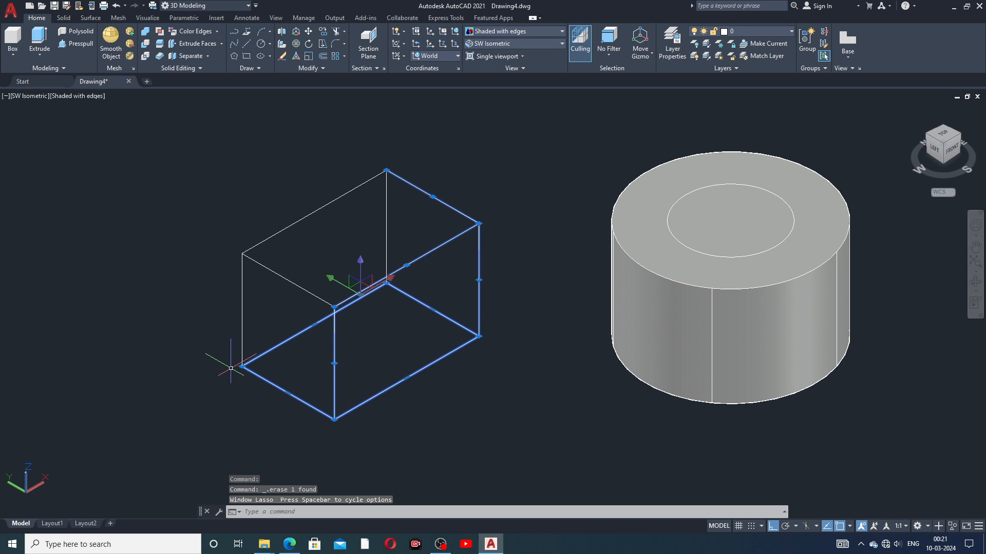
pyautogui.press('Delete')
pyautogui.moveTo(365, 130)
pyautogui.mouseDown()
pyautogui.moveTo(110, 286)
pyautogui.moveTo(394, 334)
pyautogui.moveTo(462, 214)
pyautogui.mouseUp()
pyautogui.press('Delete')
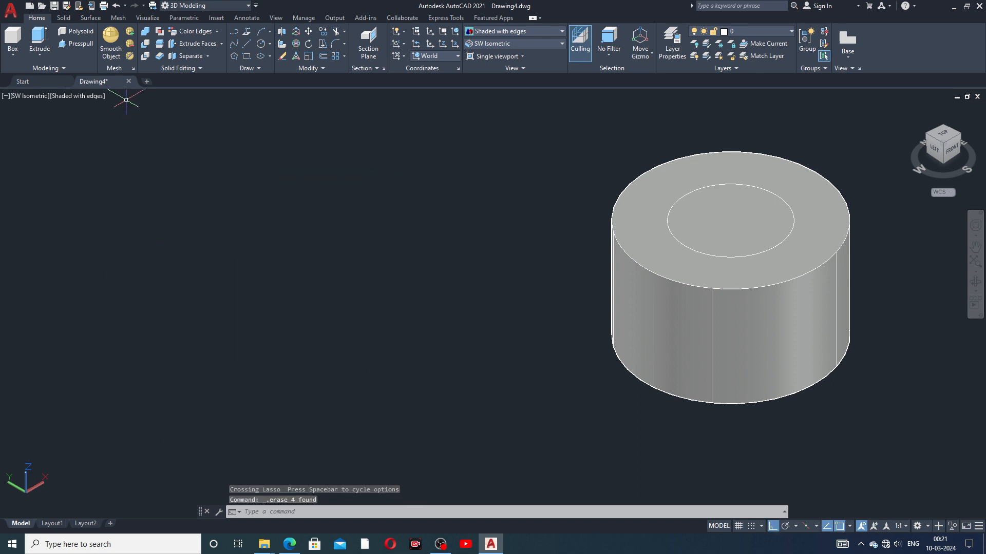
# - Draw a new rectangle beside the cylinder where the deleted box stood
pyautogui.click(246, 56)
pyautogui.click(172, 290)
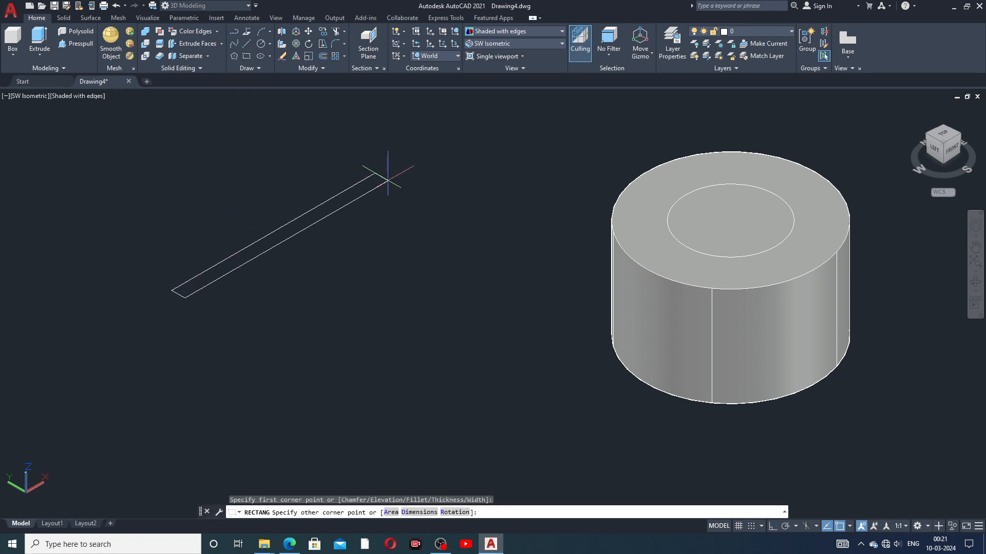
pyautogui.click(507, 257)
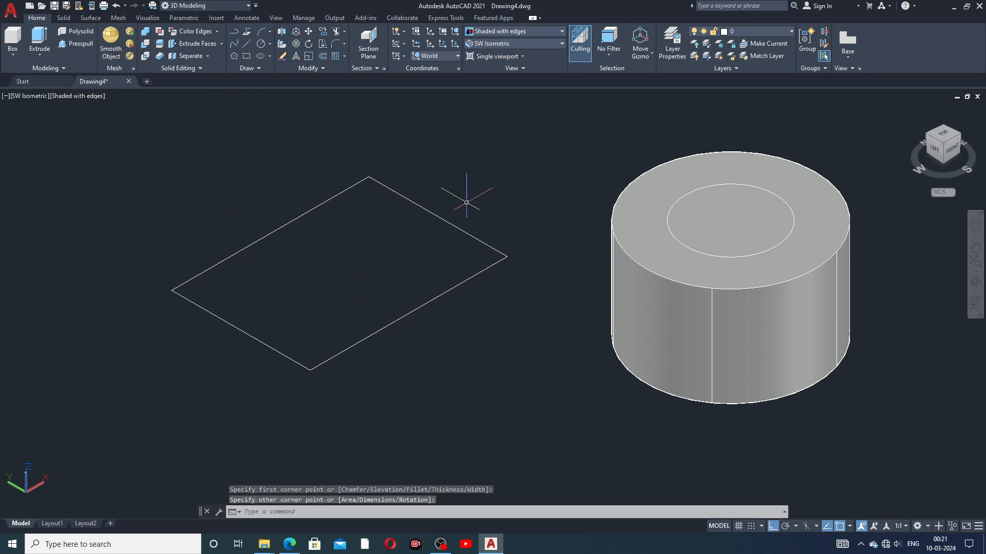
pyautogui.moveTo(401, 253); pyautogui.dragTo(378, 245, button='middle')
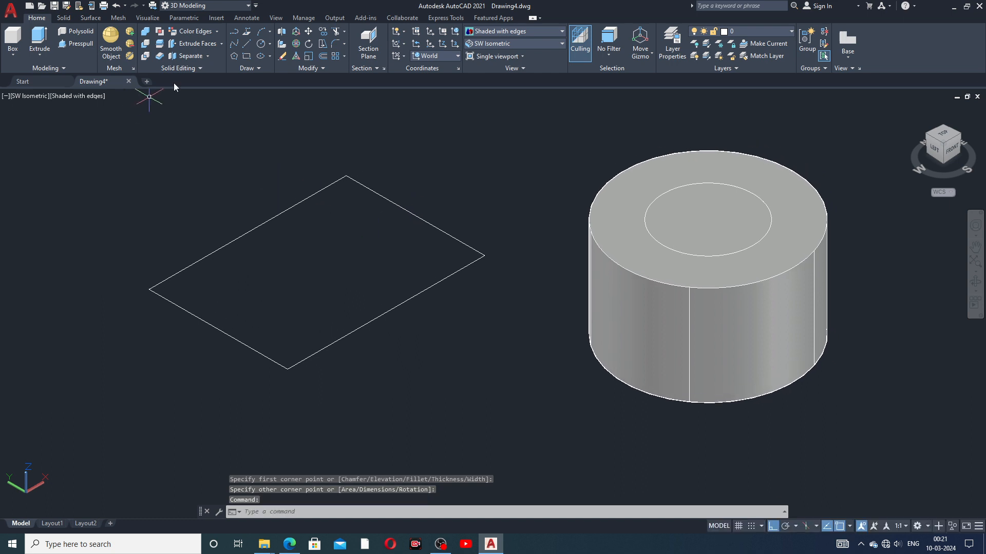
# - Presspull the new rectangle upward into a solid box slightly taller than the cylinder
pyautogui.click(72, 43)
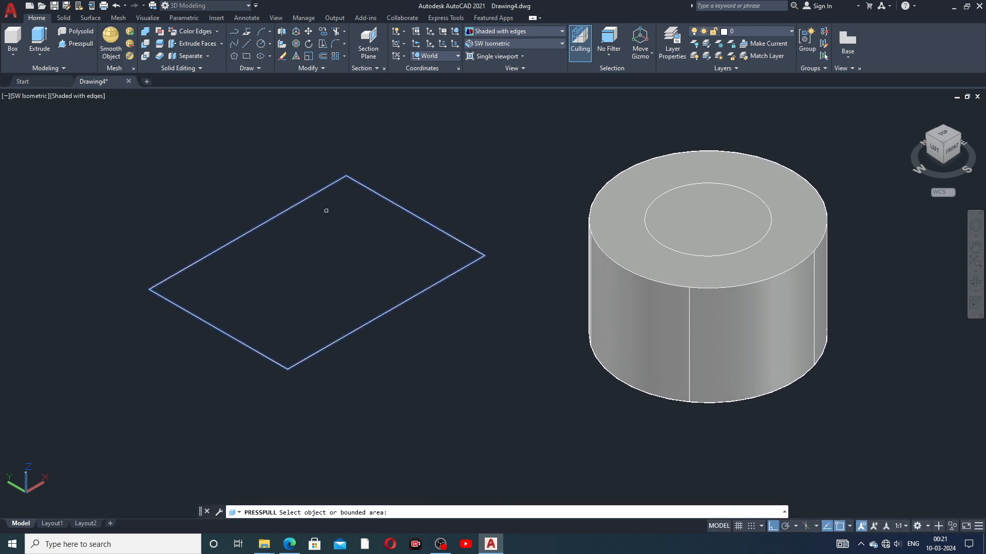
pyautogui.click(320, 189)
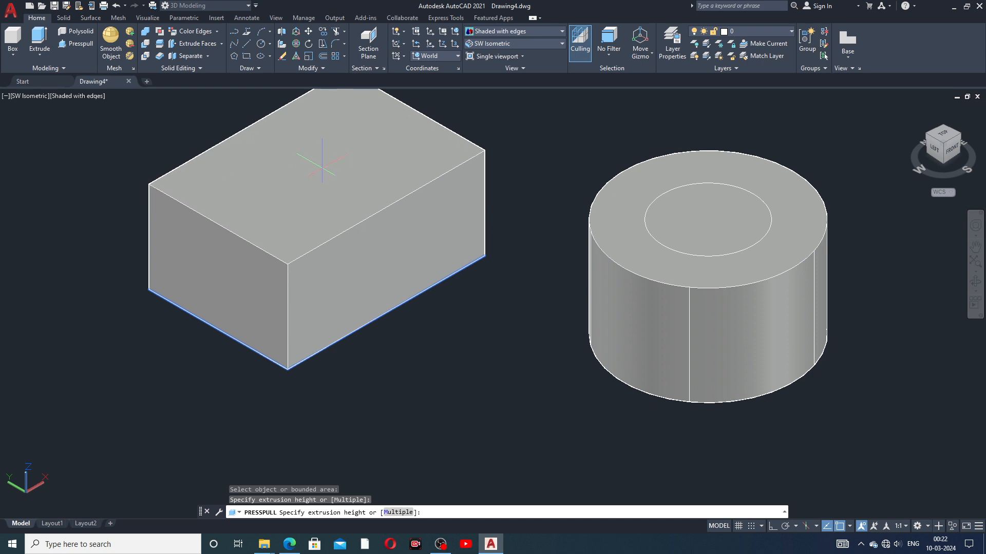
pyautogui.moveTo(320, 149); pyautogui.dragTo(321, 211, button='middle')
pyautogui.click(318, 181)
pyautogui.moveTo(476, 240)
pyautogui.mouseDown(button='middle')
pyautogui.moveTo(451, 246)
pyautogui.moveTo(464, 248)
pyautogui.mouseUp(button='middle')
pyautogui.scroll(-2, 450, 246)
pyautogui.scroll(2, 452, 245)
pyautogui.press('Return')
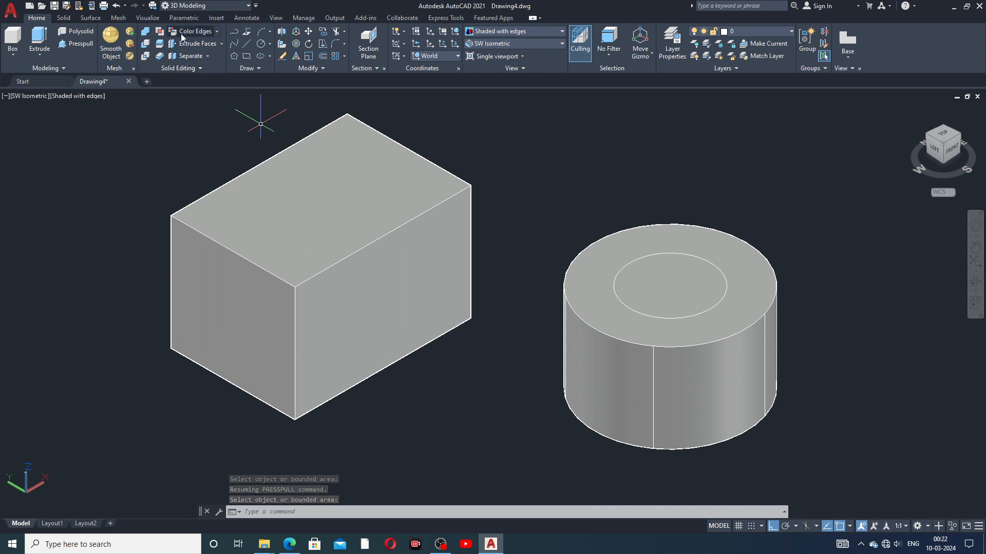
# - Color three edges of the box's right-hand side face magenta with Color Edges: the upper edge and both vertical edges
pyautogui.click(217, 32)
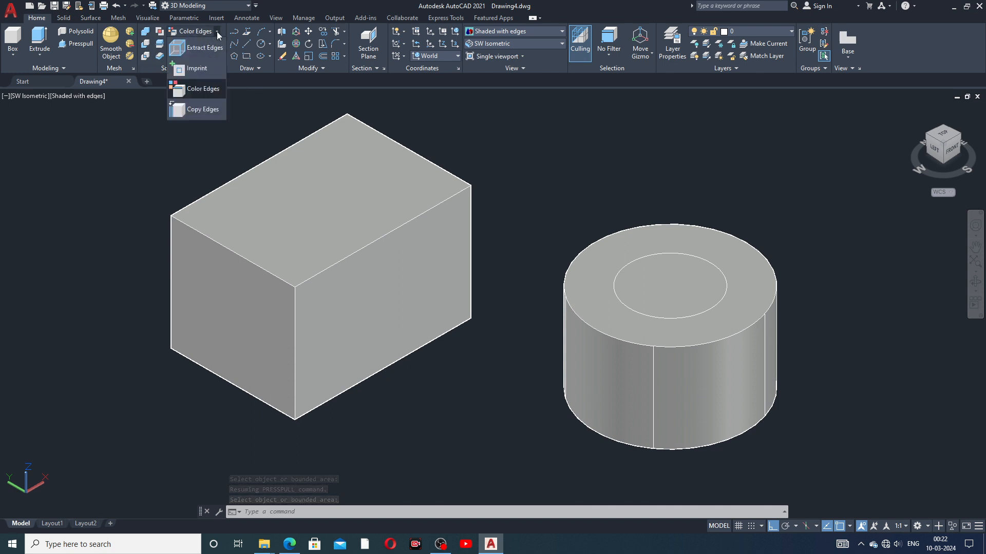
pyautogui.click(201, 90)
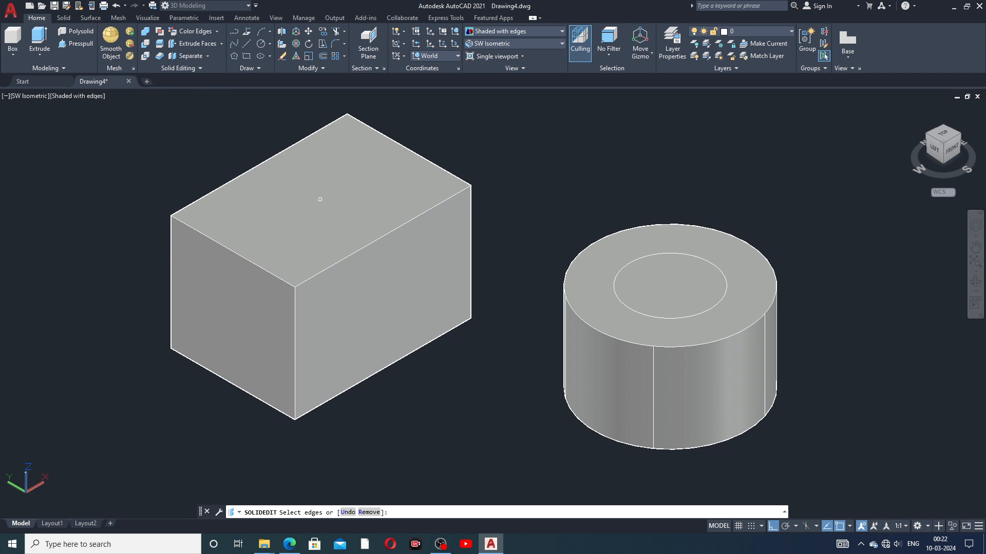
pyautogui.click(391, 233)
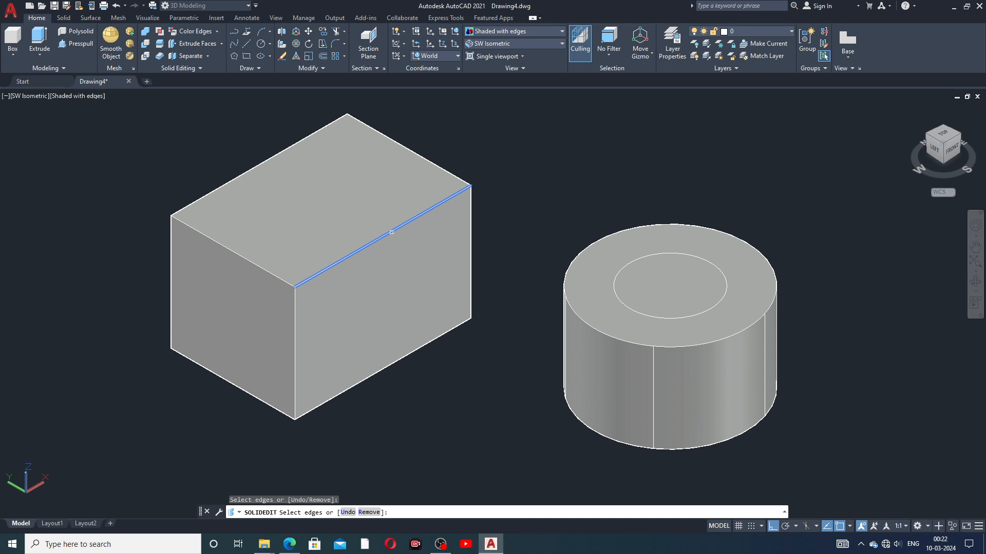
pyautogui.click(471, 211)
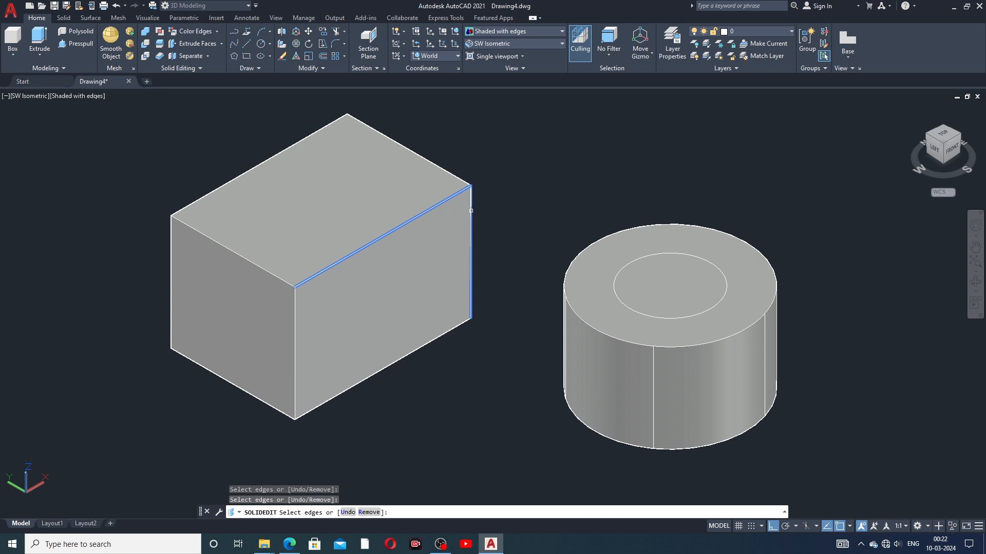
pyautogui.click(293, 302)
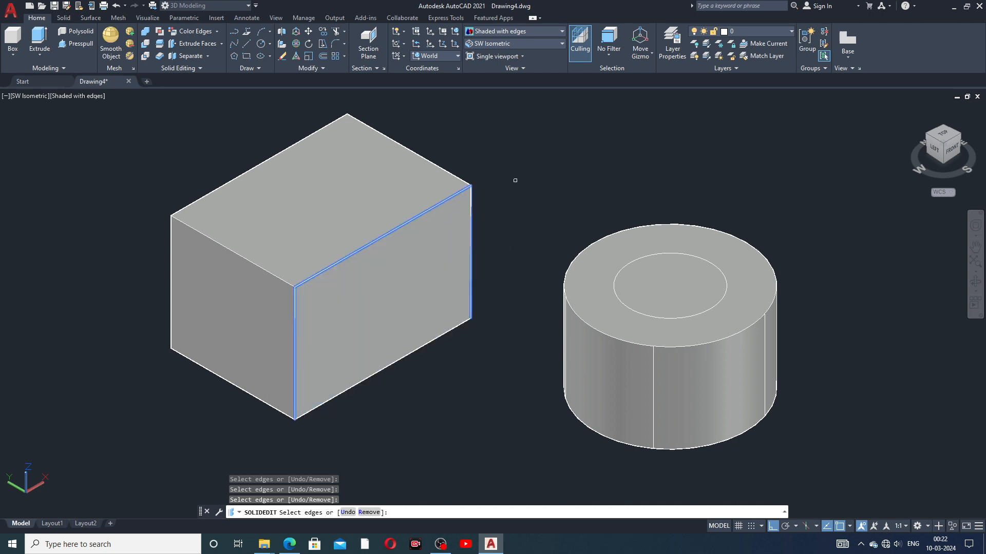
pyautogui.rightClick(499, 183)
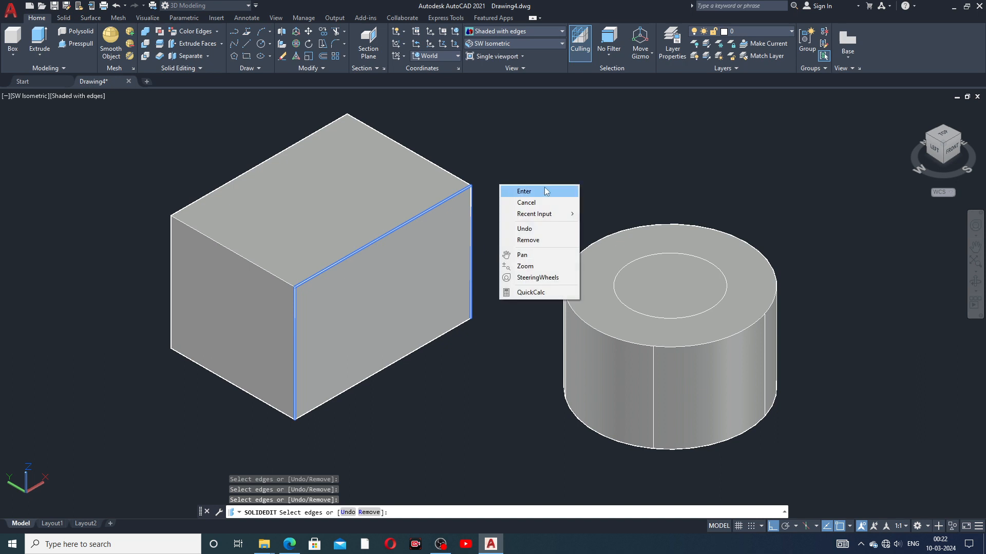
pyautogui.click(518, 191)
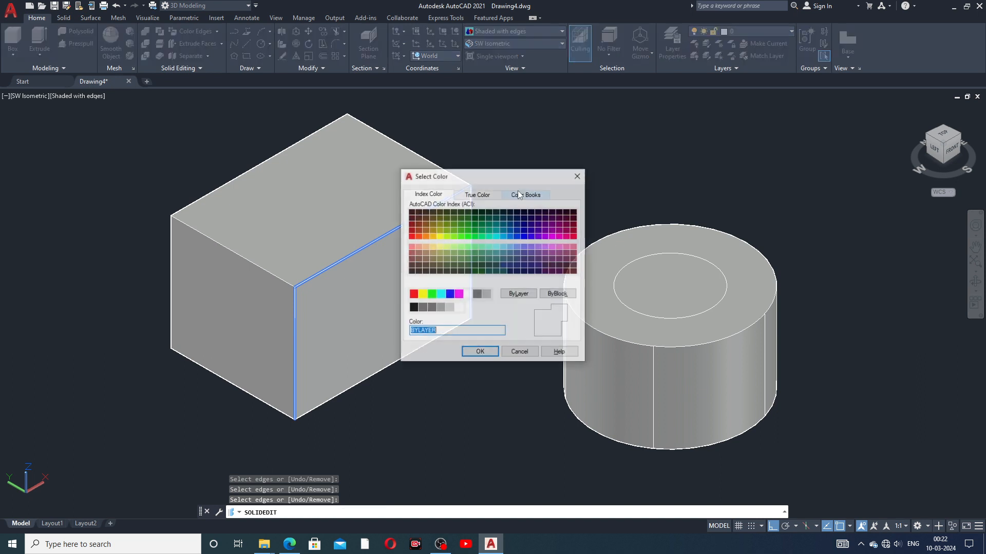
pyautogui.click(413, 294)
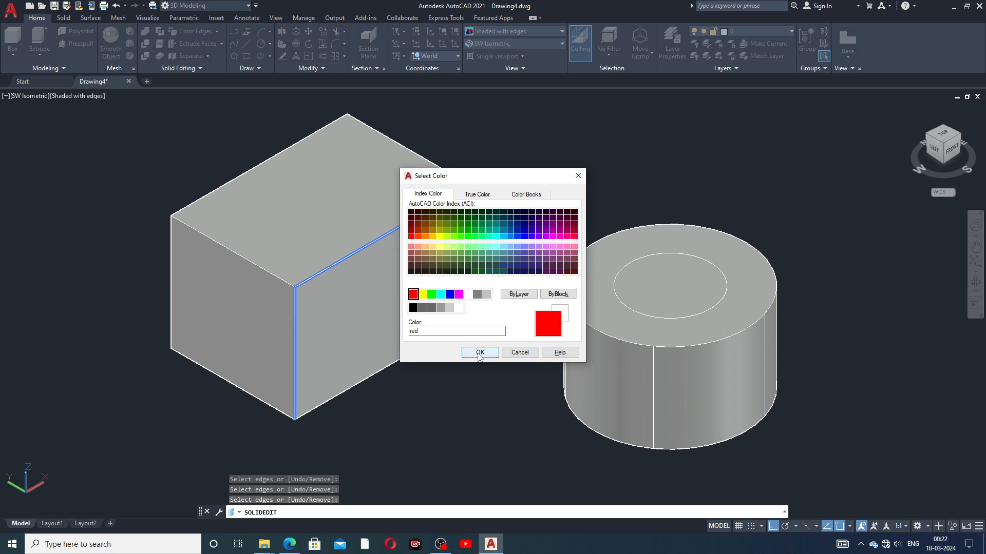
pyautogui.click(459, 296)
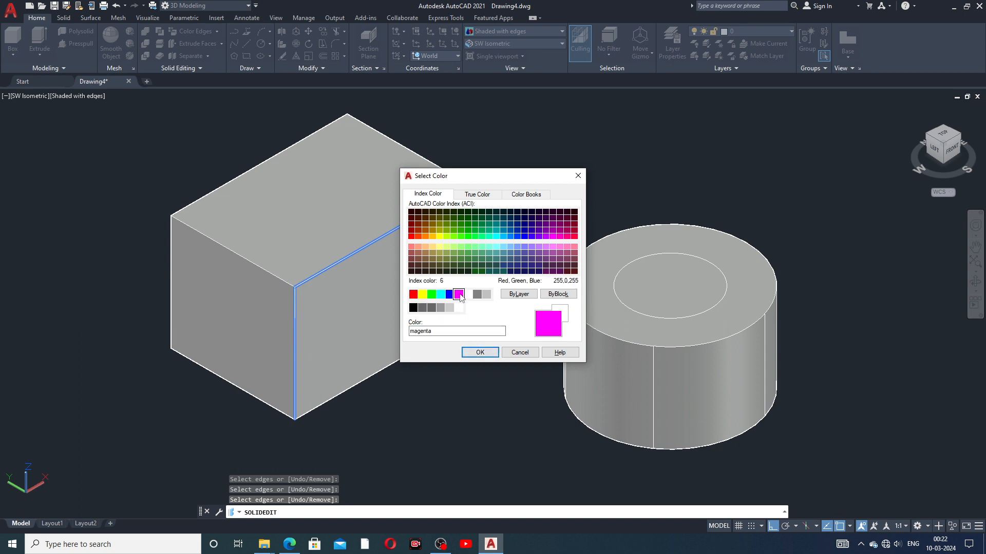
pyautogui.click(484, 352)
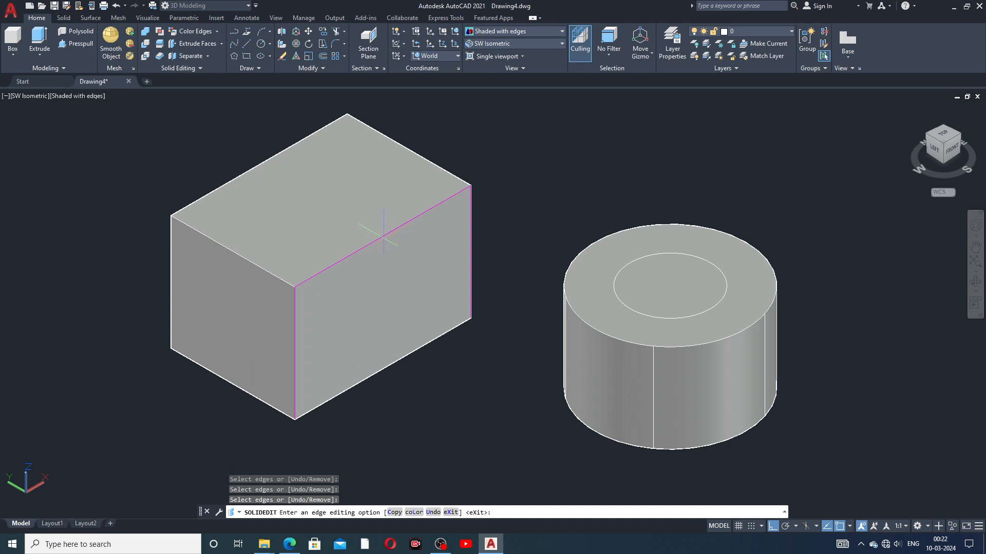
pyautogui.moveTo(530, 194); pyautogui.dragTo(528, 206, button='middle')
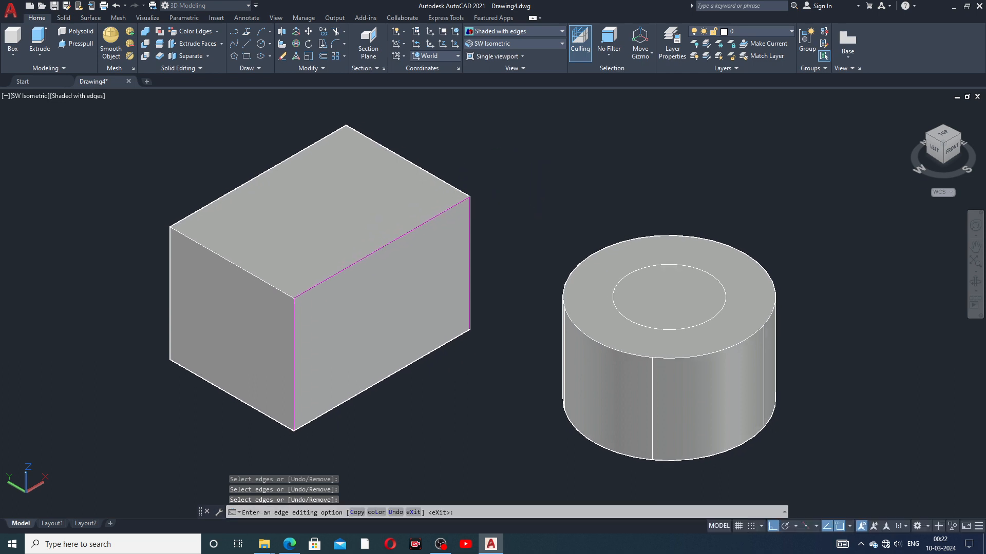
# - Examine the box's colored edges in the 2D Wireframe, Wireframe and Shades of Gray visual styles
pyautogui.click(509, 30)
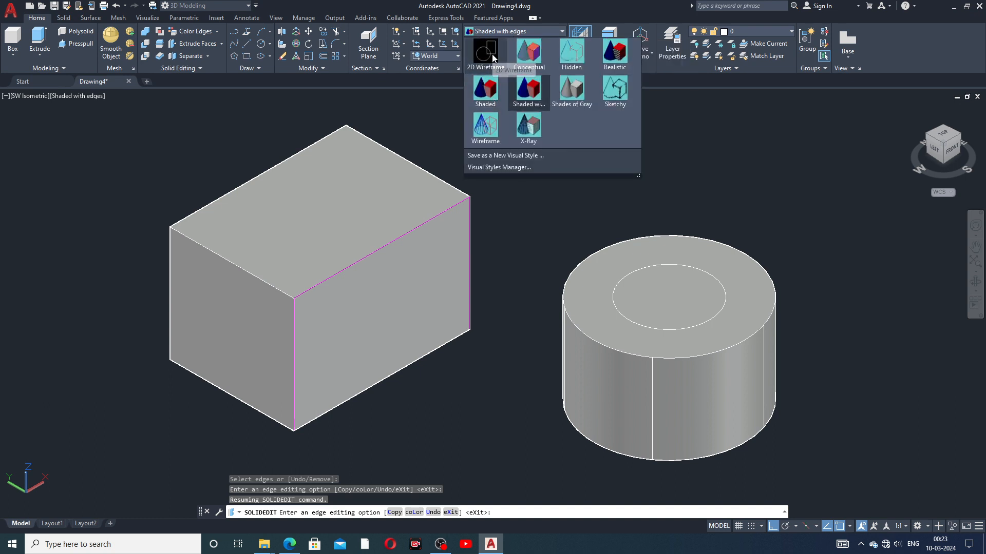
pyautogui.click(491, 54)
pyautogui.moveTo(474, 283); pyautogui.dragTo(497, 277, button='middle')
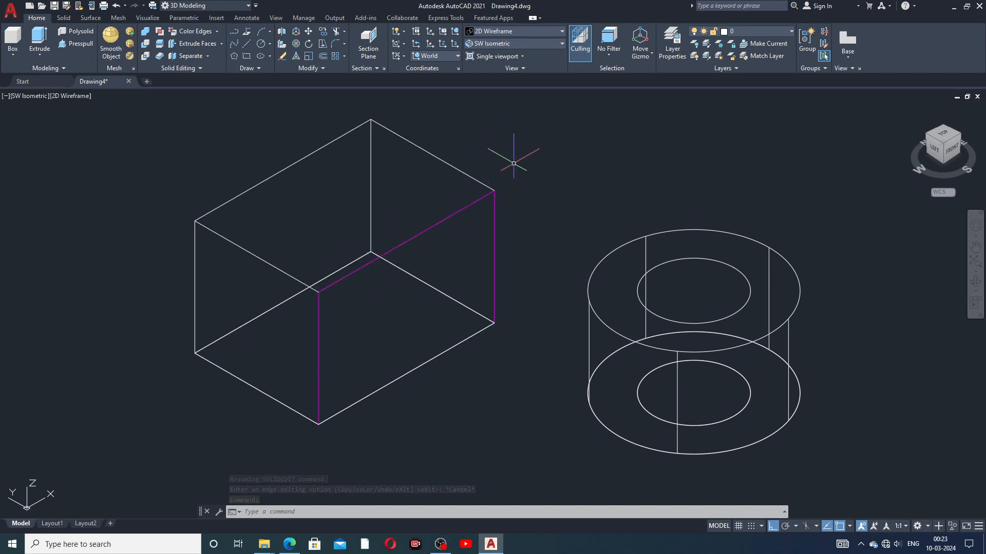
pyautogui.click(498, 31)
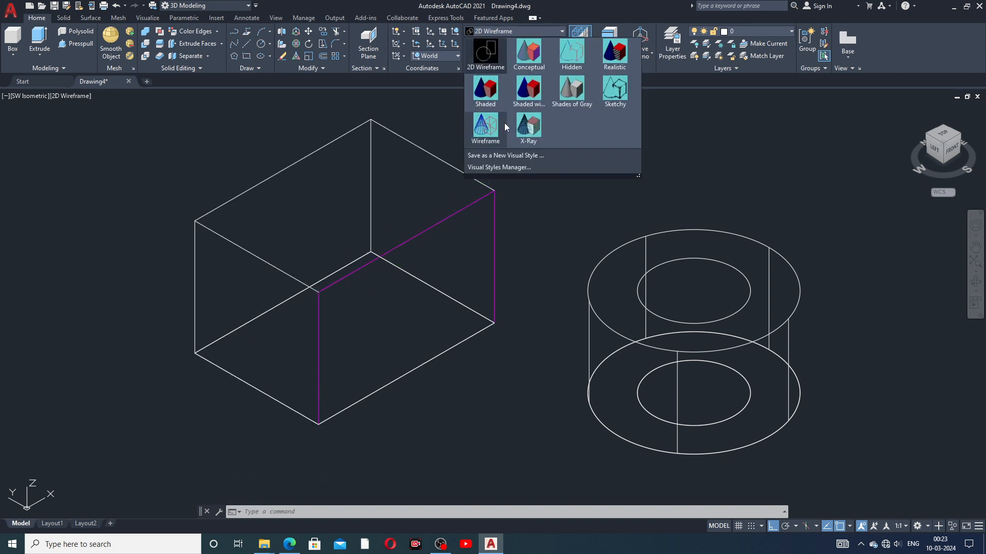
pyautogui.click(479, 131)
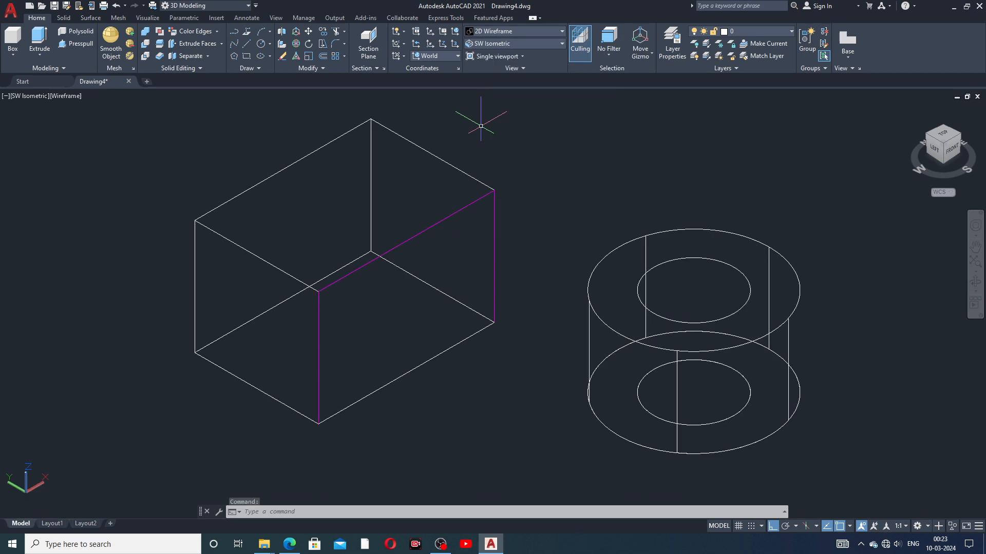
pyautogui.click(512, 31)
pyautogui.click(567, 85)
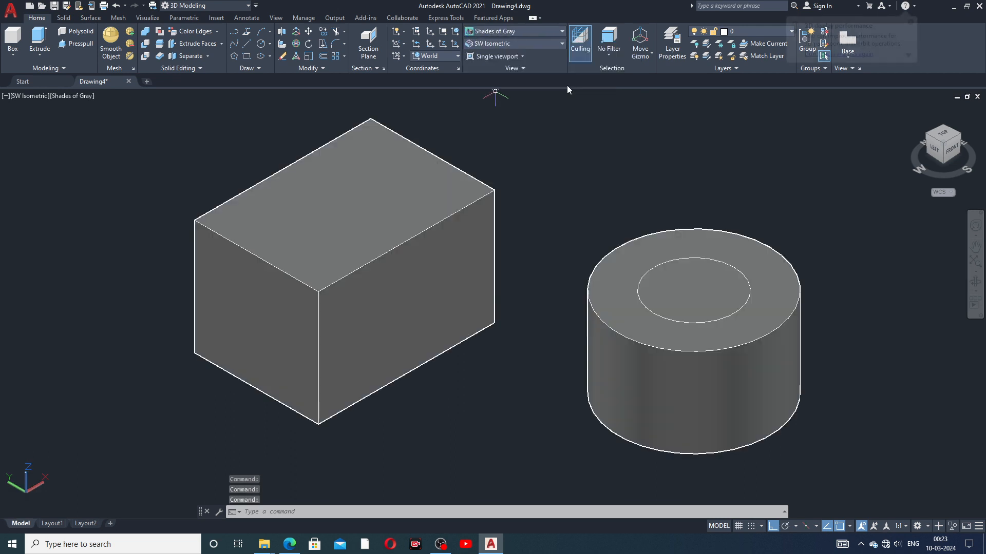
# - Compare the colored edges in 2D Wireframe again, return to Shaded with edges, and inspect them up close
pyautogui.click(518, 32)
pyautogui.click(488, 59)
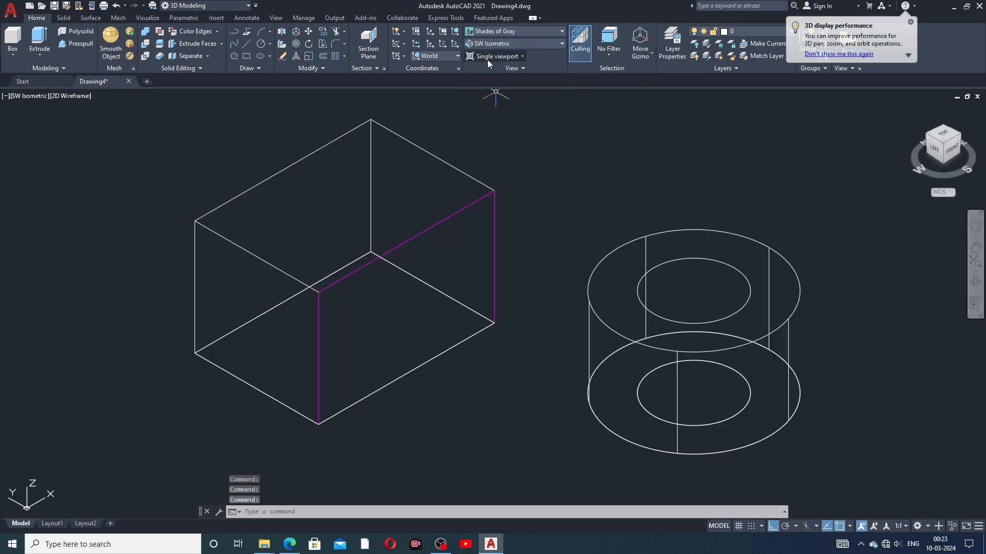
pyautogui.click(516, 32)
pyautogui.click(524, 88)
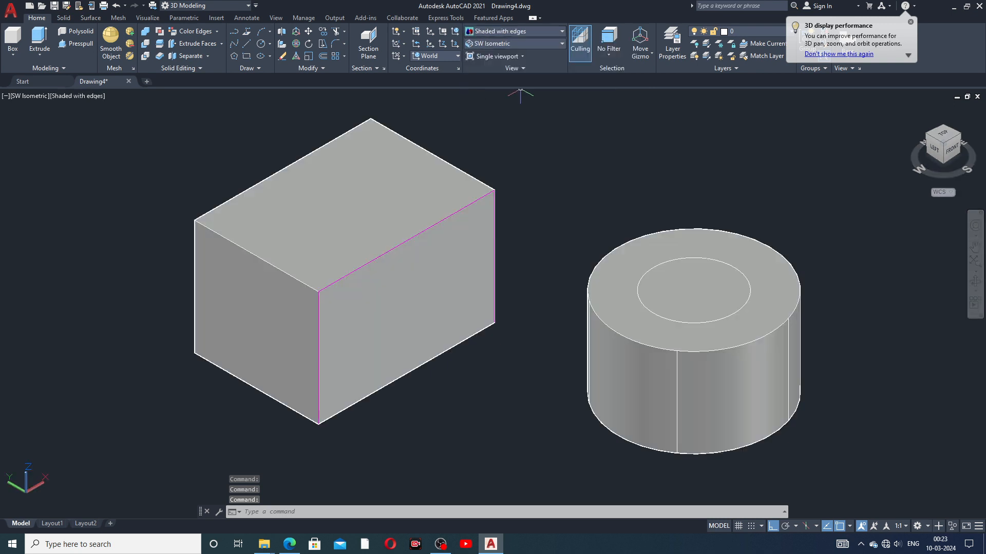
pyautogui.moveTo(518, 191)
pyautogui.mouseDown(button='middle')
pyautogui.moveTo(524, 200)
pyautogui.moveTo(510, 191)
pyautogui.mouseUp(button='middle')
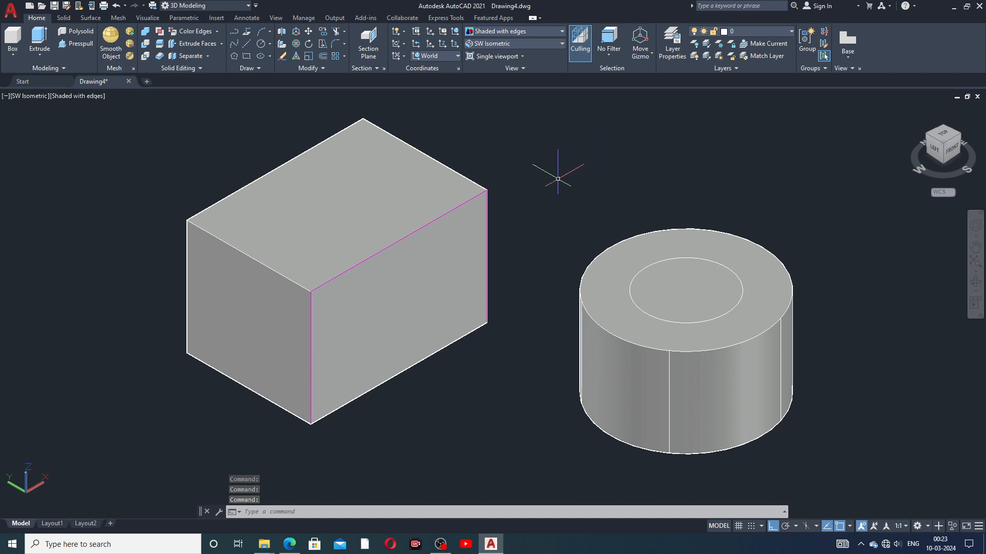
pyautogui.moveTo(556, 180); pyautogui.dragTo(554, 150, button='middle')
pyautogui.scroll(2, 554, 150)
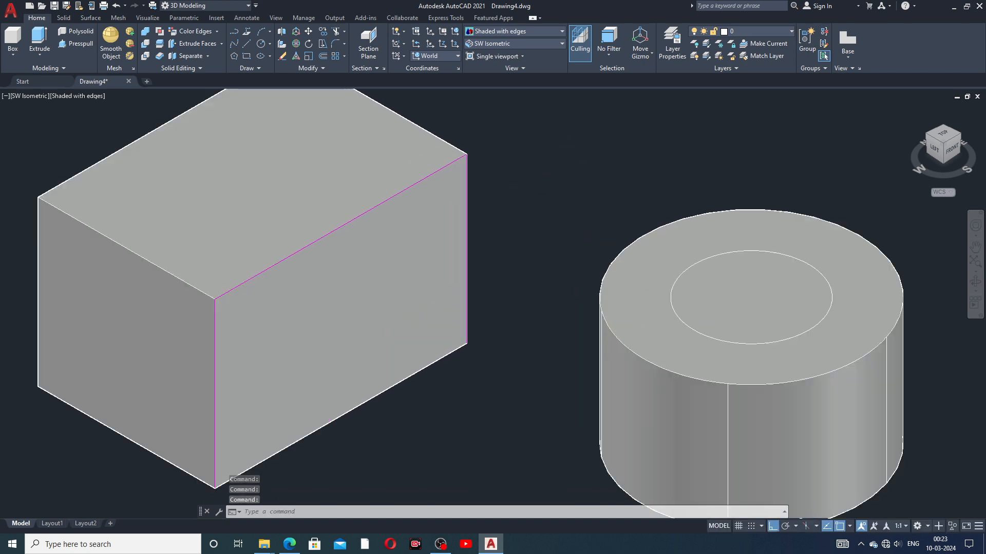
pyautogui.scroll(-3, 522, 172)
pyautogui.moveTo(483, 178); pyautogui.dragTo(482, 194, button='middle')
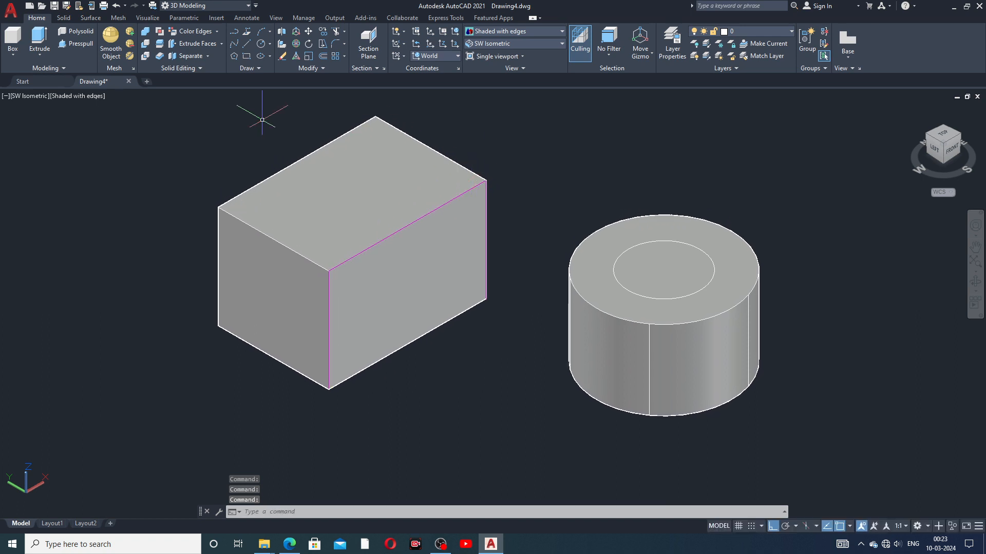
pyautogui.click(216, 30)
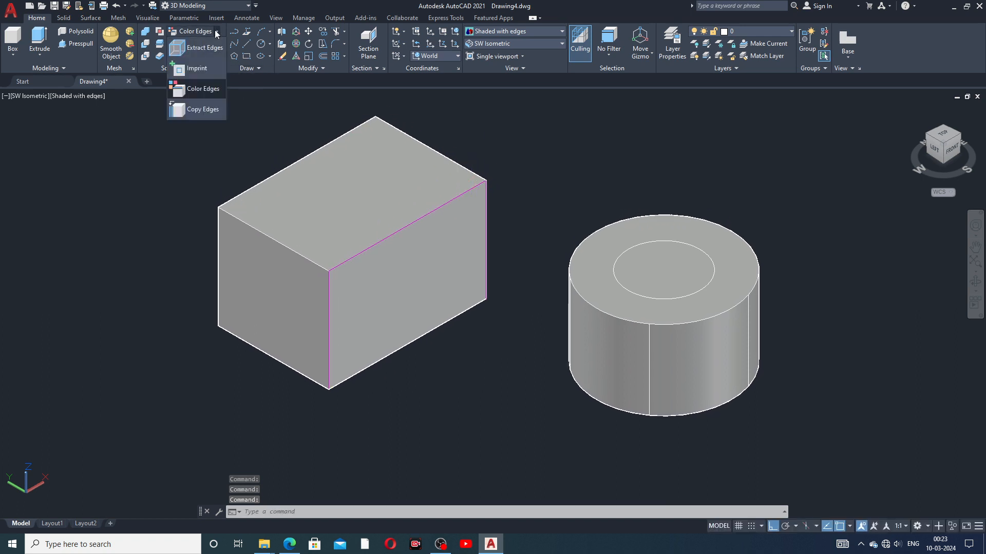
pyautogui.click(201, 109)
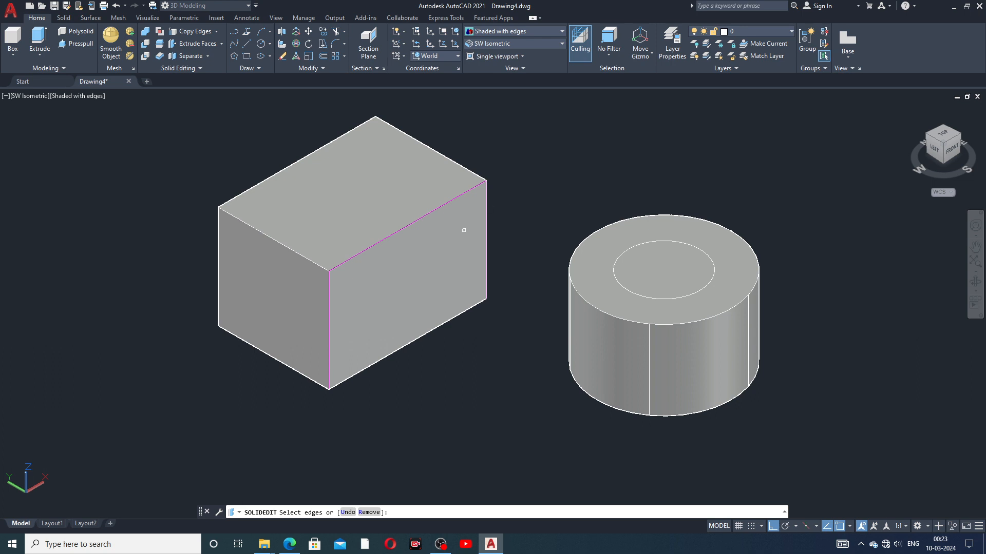
pyautogui.click(424, 216)
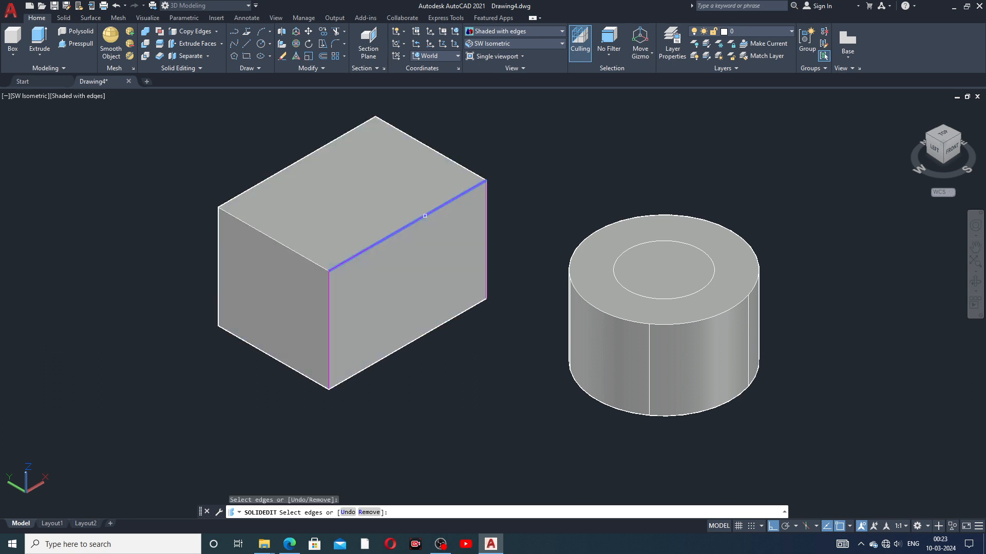
pyautogui.click(472, 349)
pyautogui.press('Escape')
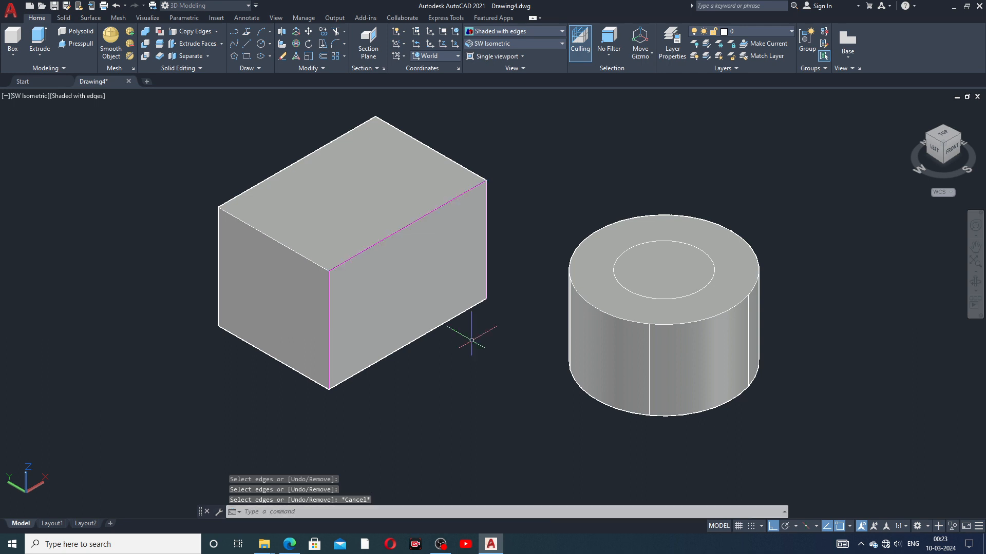
# - Try to pick the lower edge of the box's magenta-edged side face for Copy Edges, also from a flatter orbit view
pyautogui.click(217, 31)
pyautogui.click(197, 112)
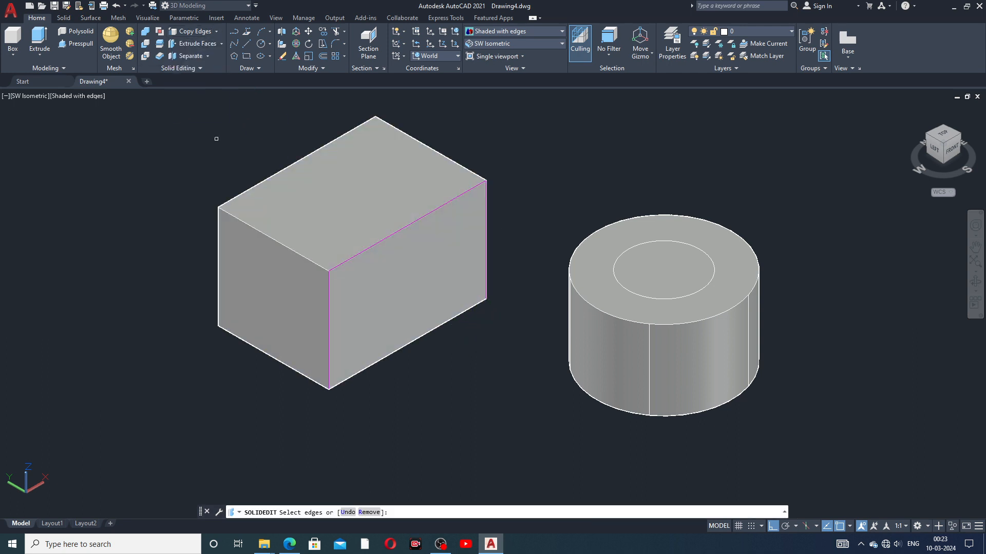
pyautogui.click(441, 325)
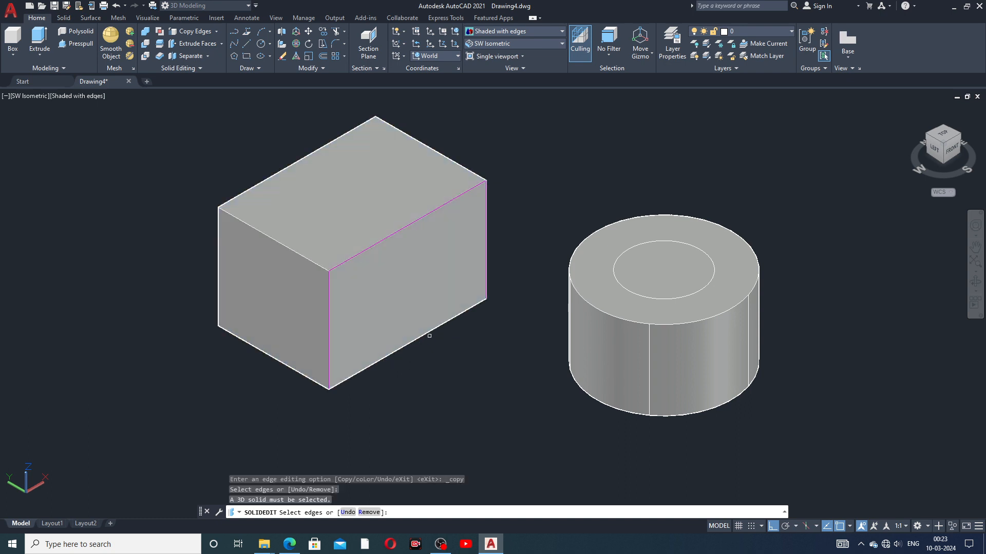
pyautogui.click(427, 335)
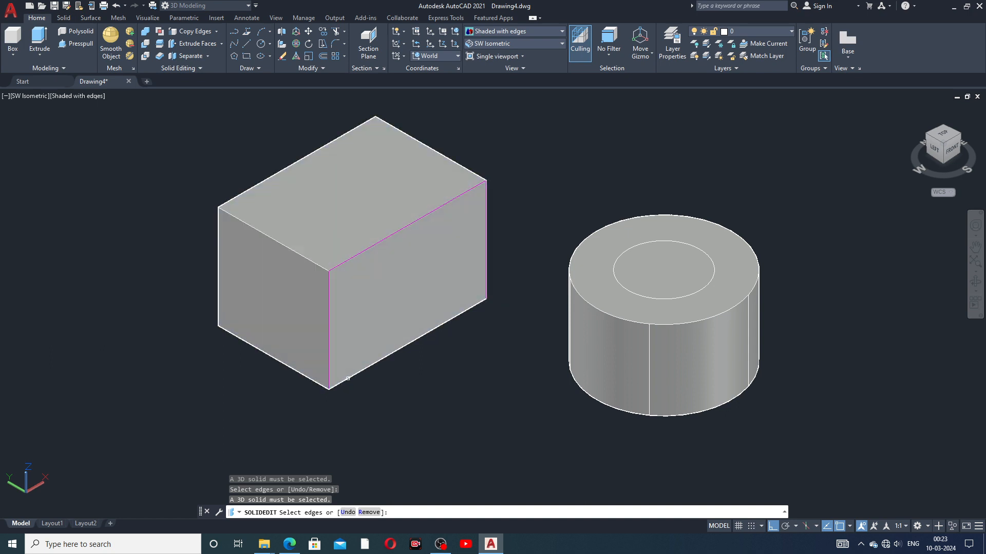
pyautogui.moveTo(393, 381); pyautogui.dragTo(387, 393, button='middle')
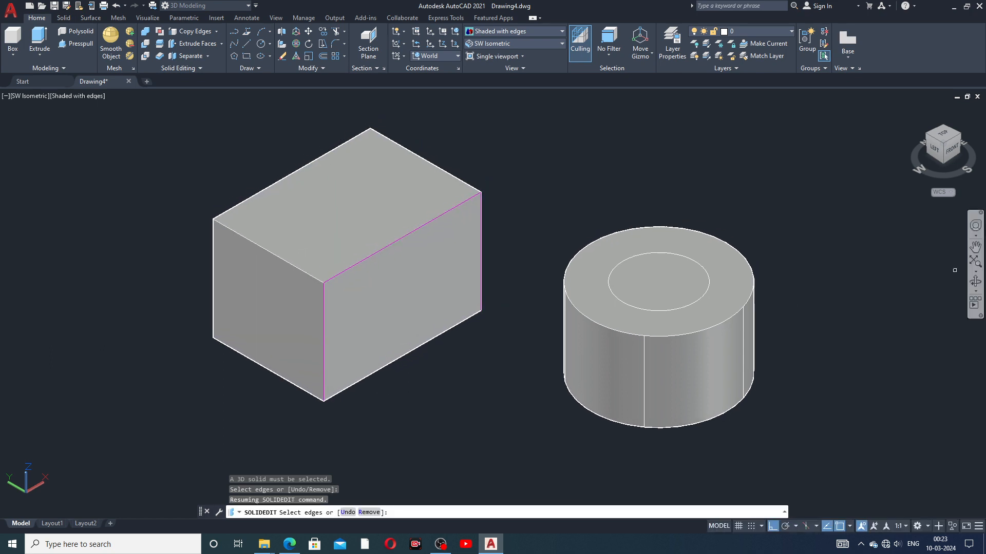
pyautogui.click(975, 282)
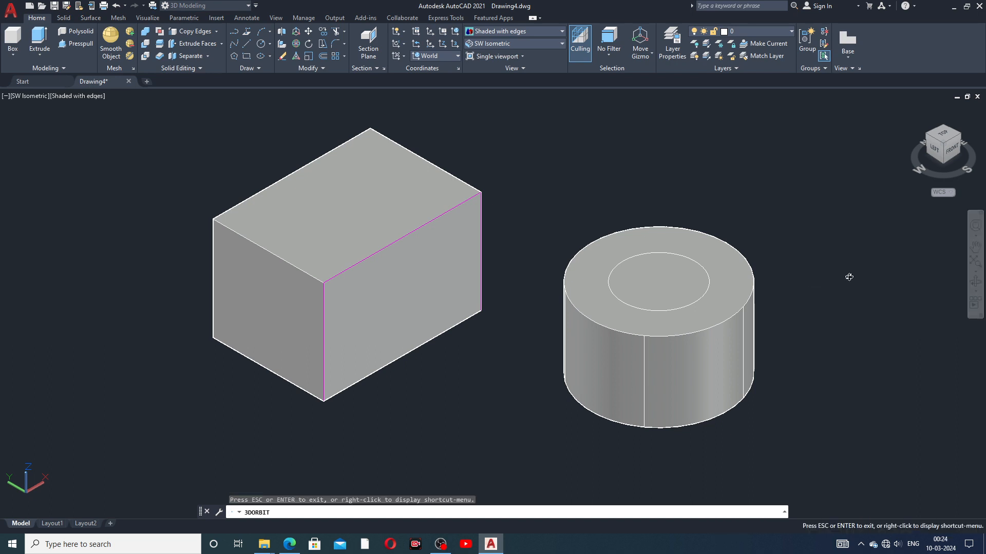
pyautogui.moveTo(467, 270)
pyautogui.mouseDown(button='middle')
pyautogui.moveTo(457, 276)
pyautogui.moveTo(452, 253)
pyautogui.moveTo(460, 276)
pyautogui.mouseUp(button='middle')
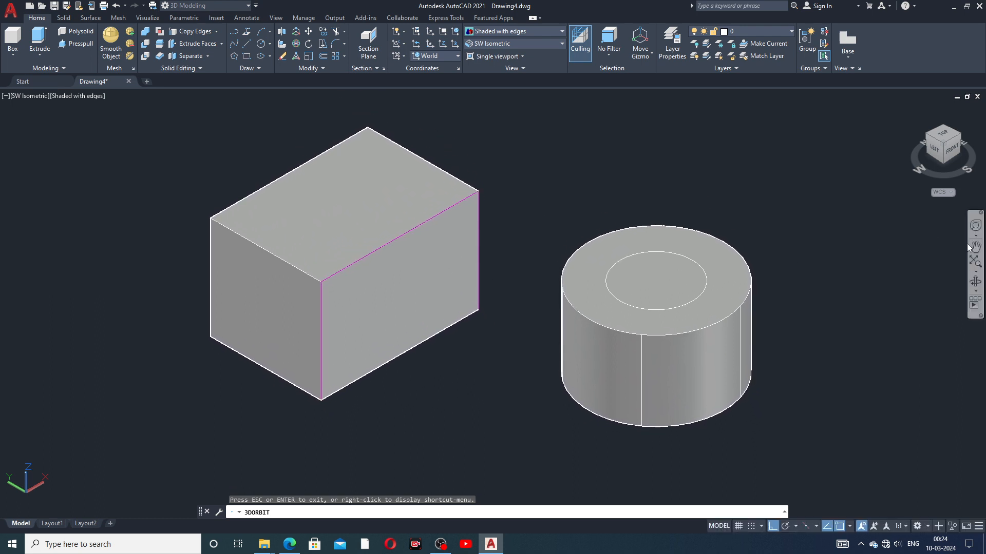
pyautogui.moveTo(523, 284); pyautogui.dragTo(537, 250)
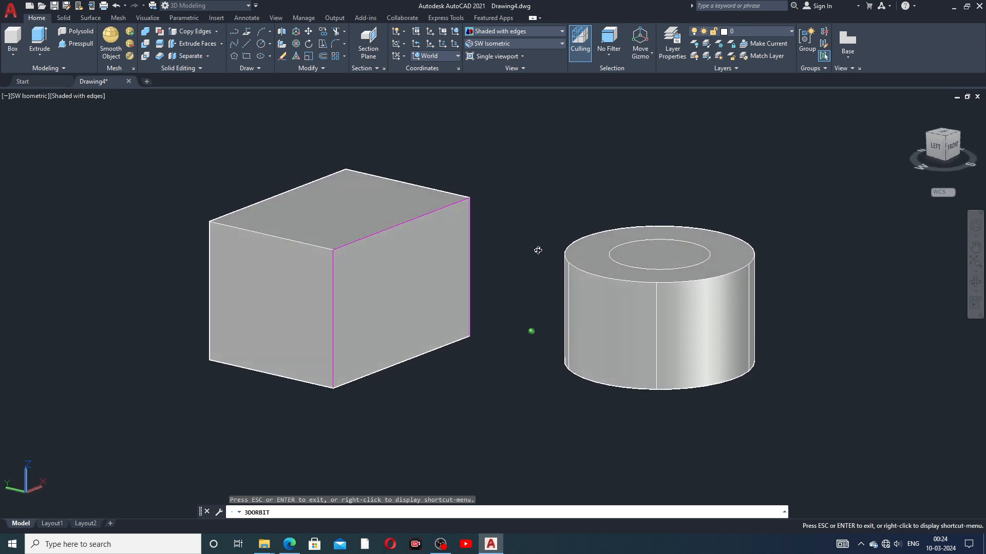
pyautogui.rightClick(523, 229)
pyautogui.click(545, 234)
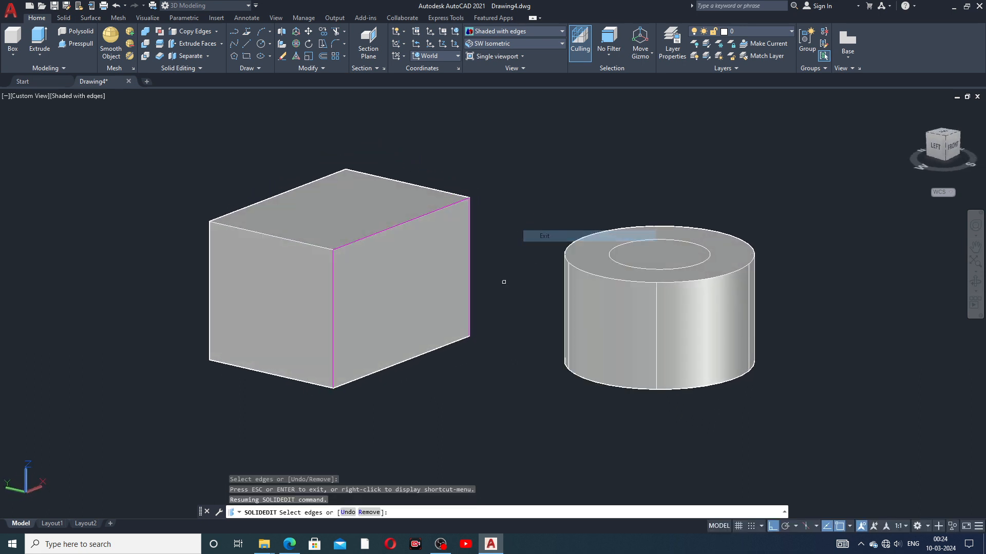
pyautogui.click(426, 353)
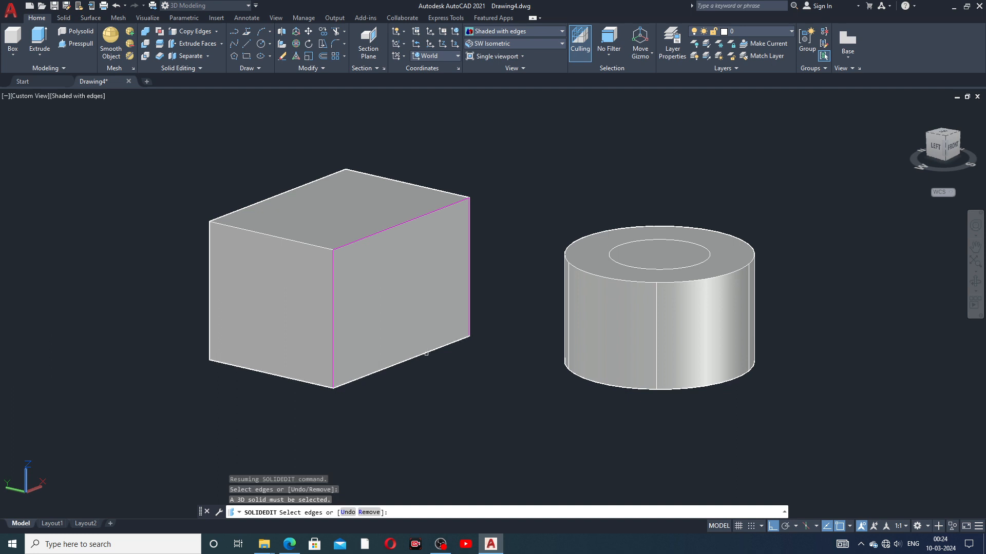
pyautogui.click(426, 355)
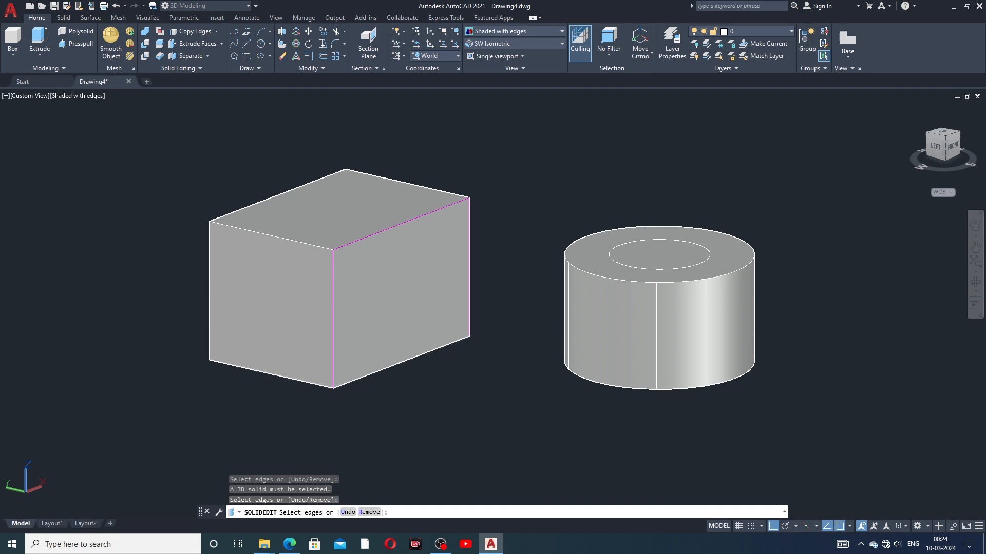
# - Copy the box's front vertical magenta edge with Copy Edges, using its lower endpoint as base point and placing it outward from the side face
pyautogui.moveTo(520, 239); pyautogui.dragTo(529, 250, button='middle')
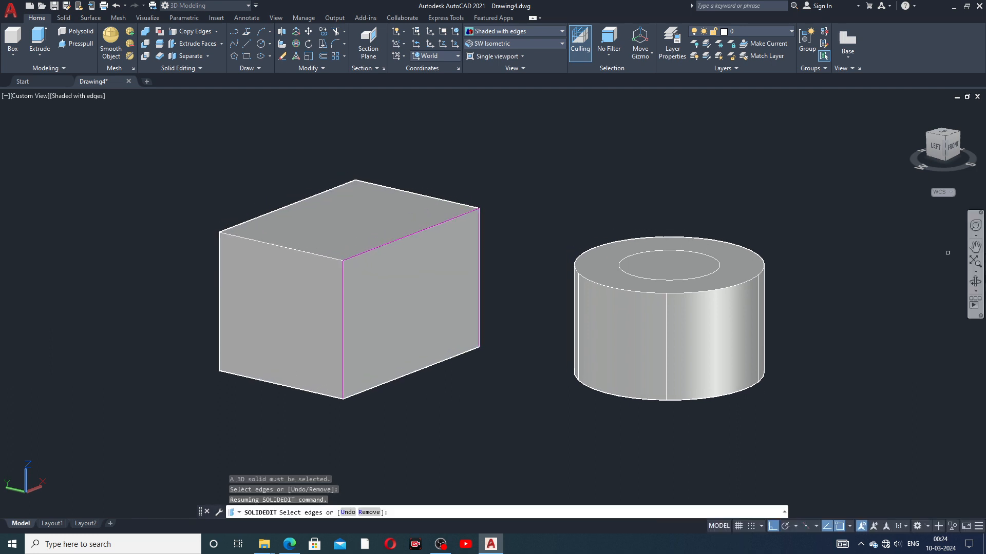
pyautogui.click(975, 281)
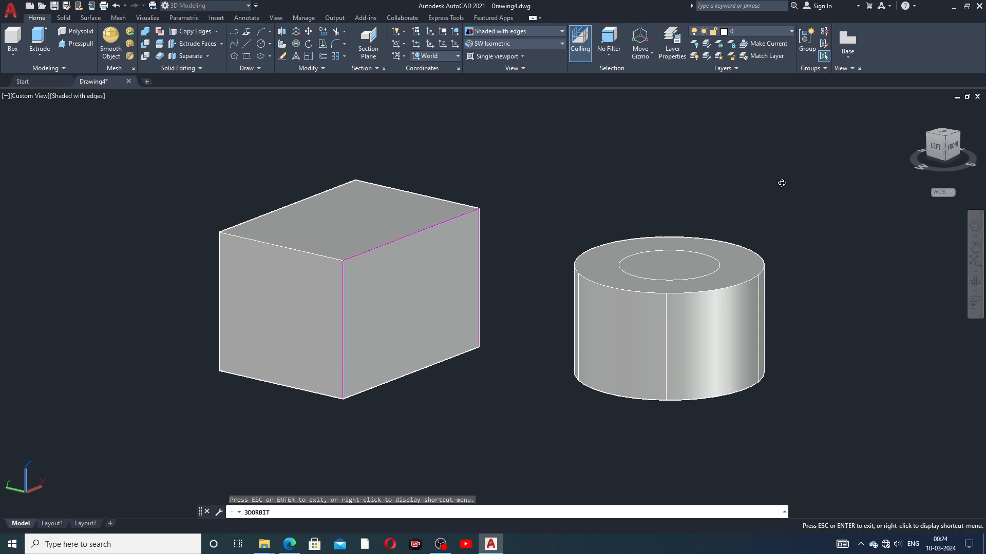
pyautogui.moveTo(764, 194); pyautogui.dragTo(768, 216, button='middle')
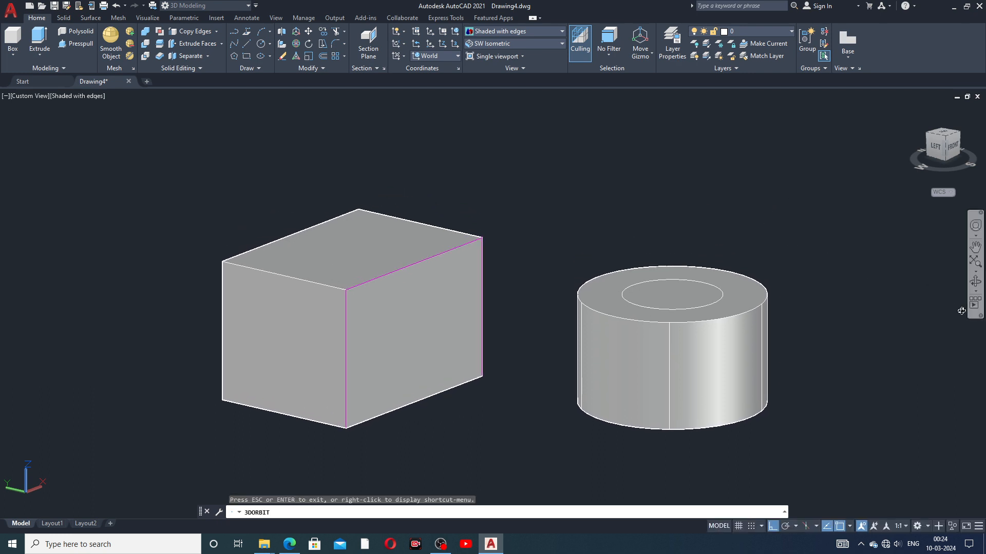
pyautogui.moveTo(634, 247); pyautogui.dragTo(627, 291)
pyautogui.moveTo(680, 347); pyautogui.dragTo(675, 287, button='middle')
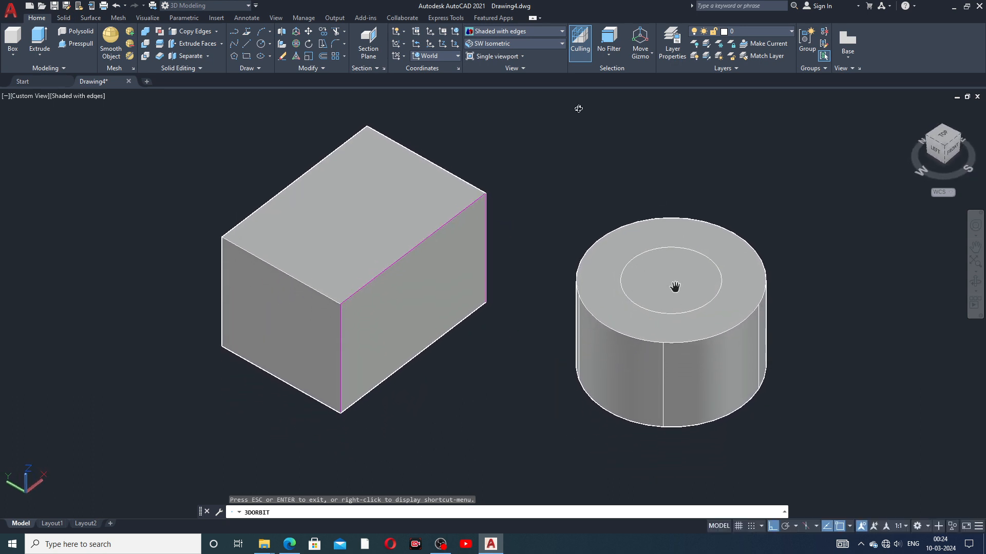
pyautogui.rightClick(581, 149)
pyautogui.click(590, 153)
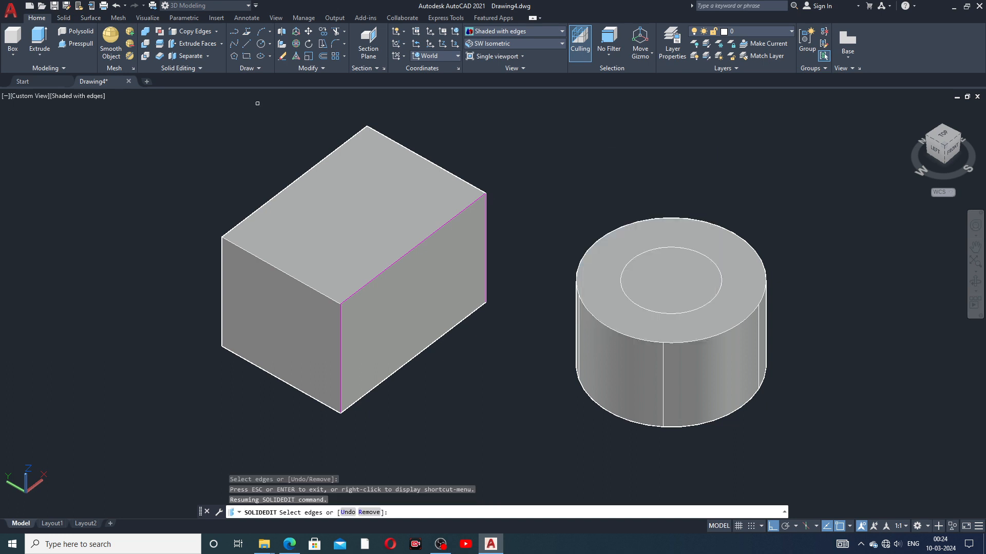
pyautogui.click(202, 30)
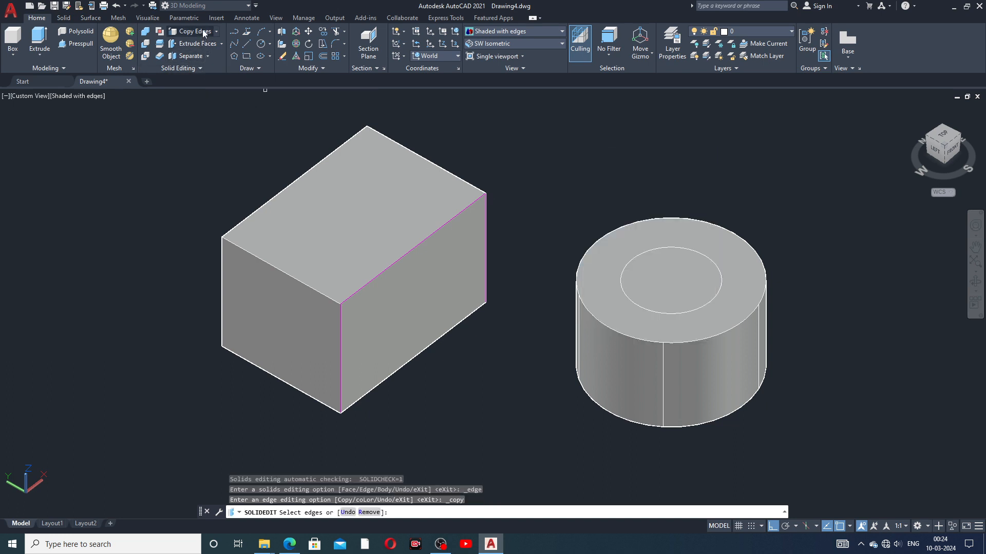
pyautogui.click(341, 320)
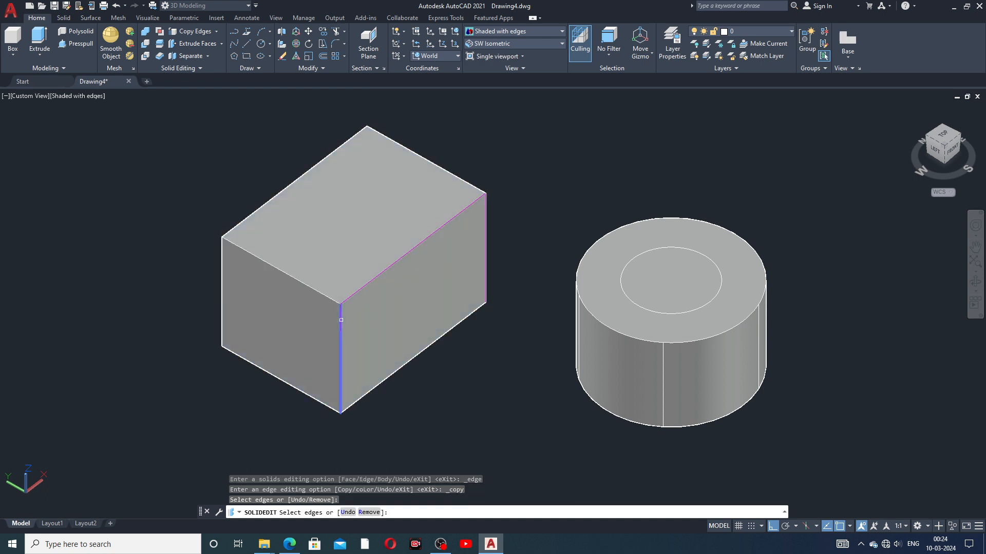
pyautogui.rightClick(340, 320)
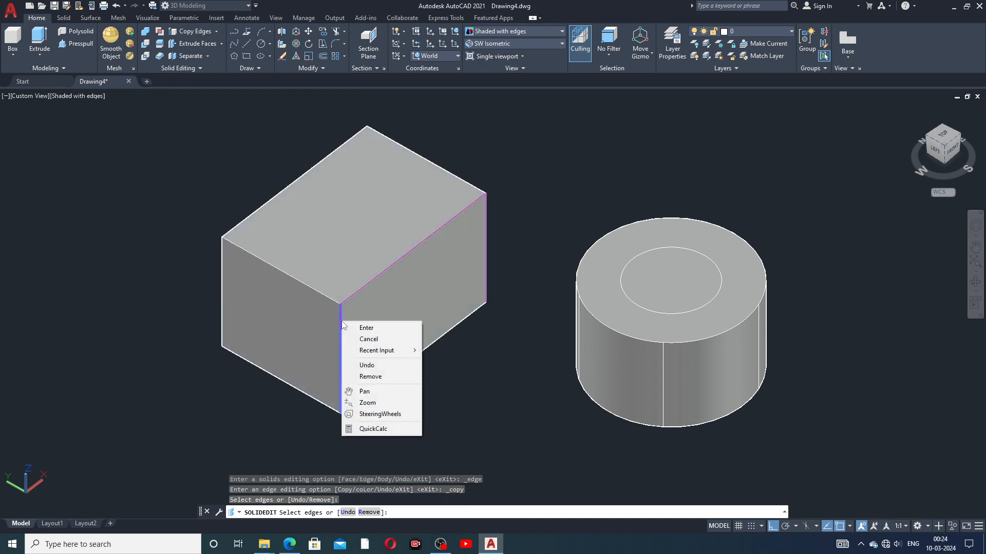
pyautogui.click(370, 330)
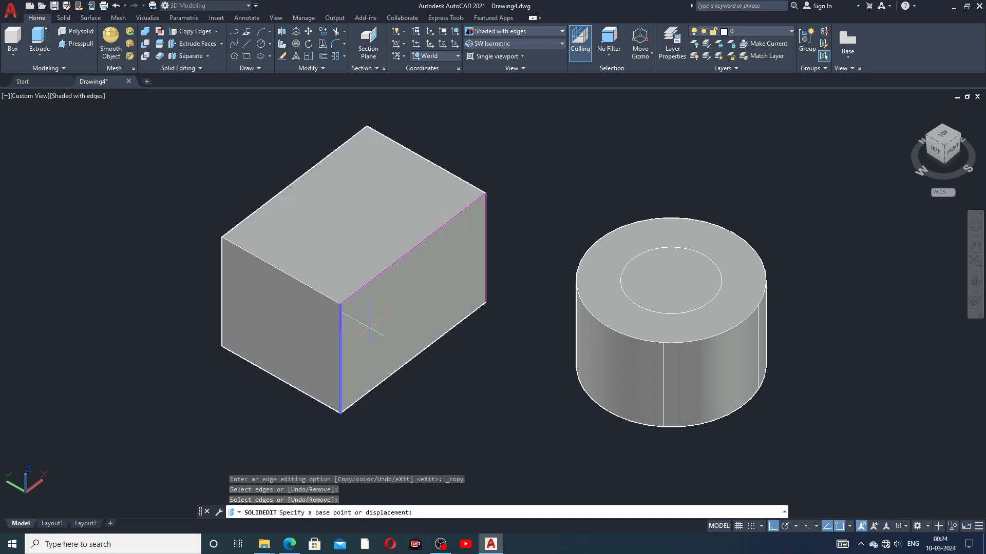
pyautogui.click(341, 413)
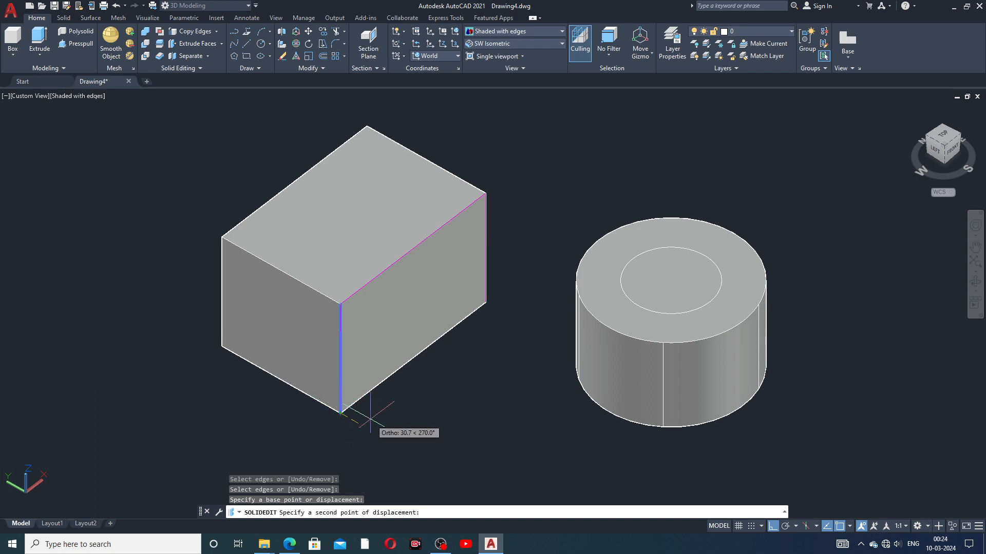
pyautogui.click(409, 441)
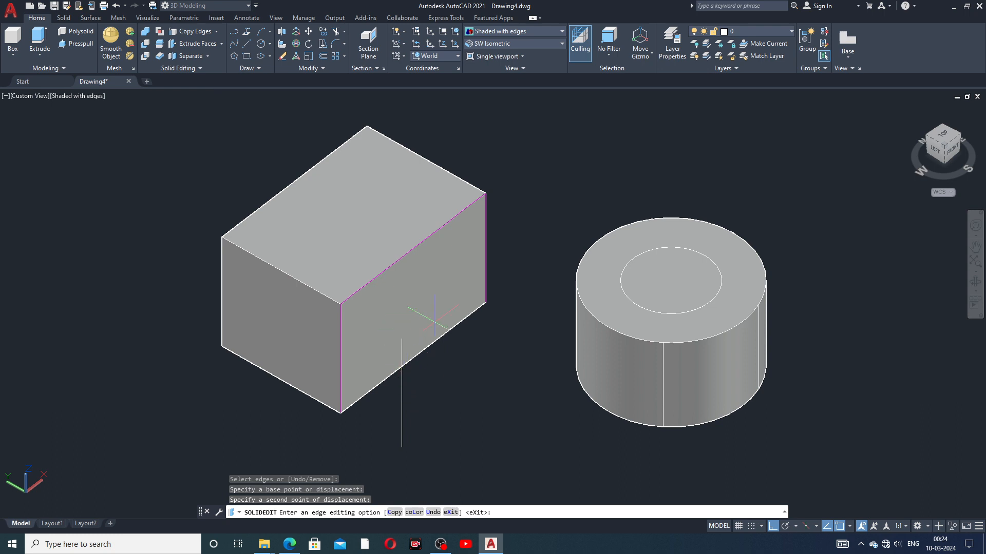
# - Copy the side face's upper magenta edge from its front endpoint to the lower rear corner of that face
pyautogui.click(194, 32)
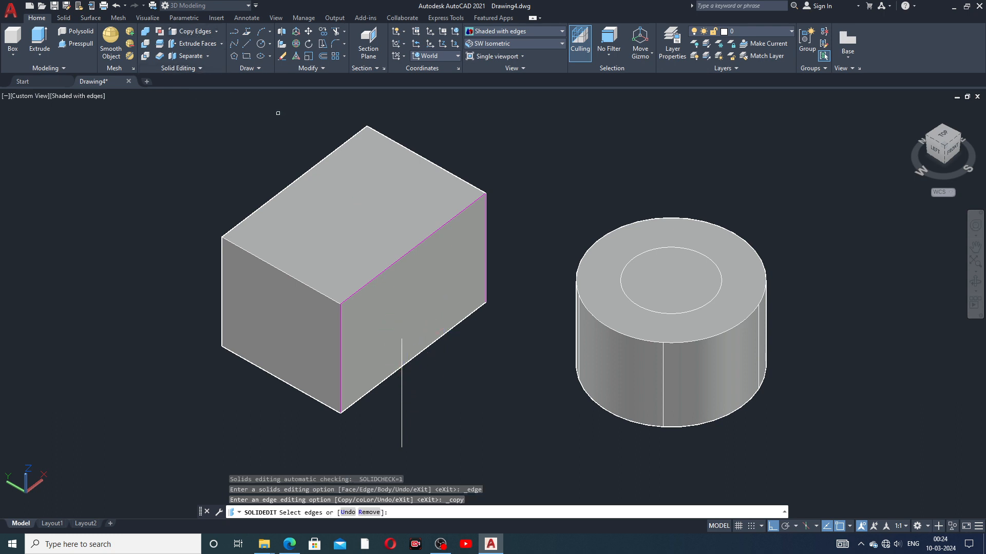
pyautogui.click(428, 237)
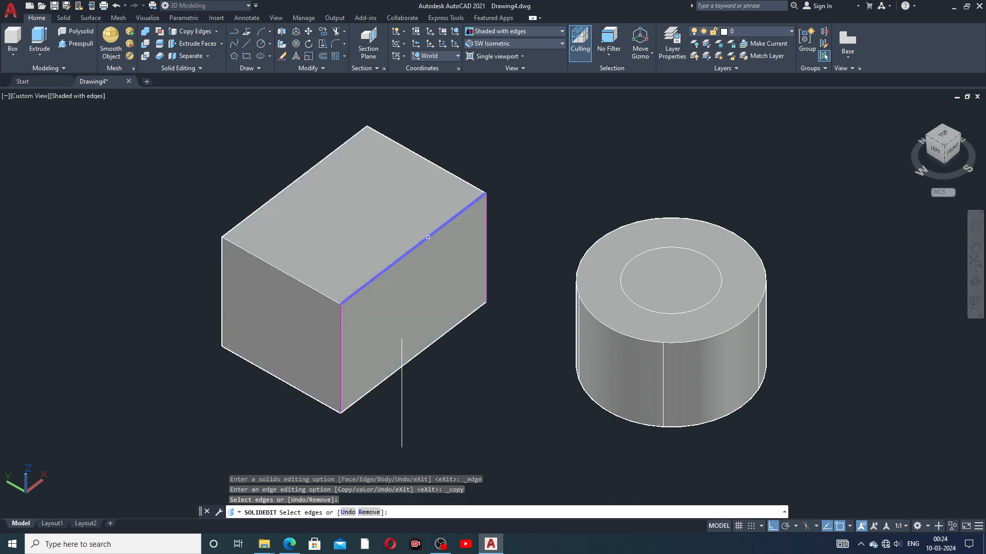
pyautogui.rightClick(428, 237)
pyautogui.click(441, 244)
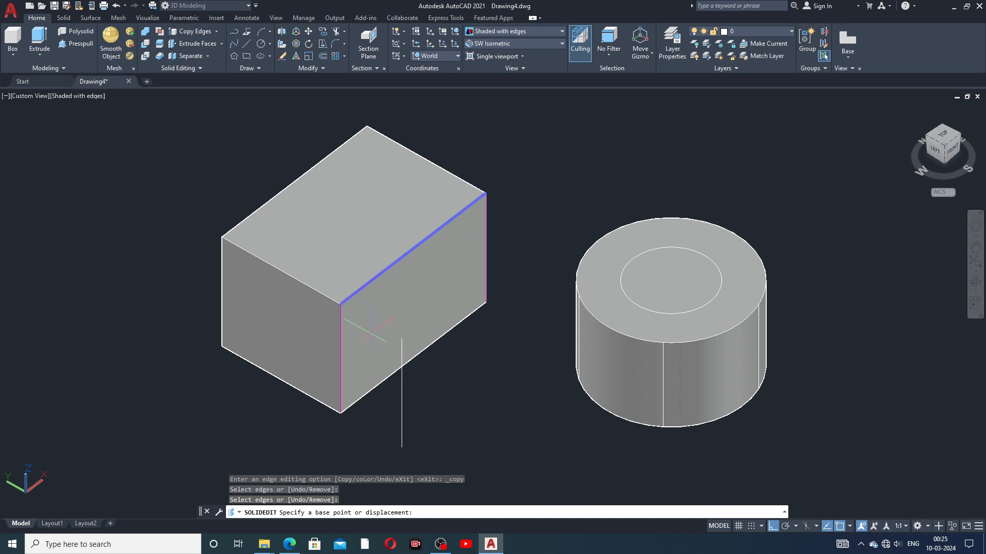
pyautogui.click(340, 305)
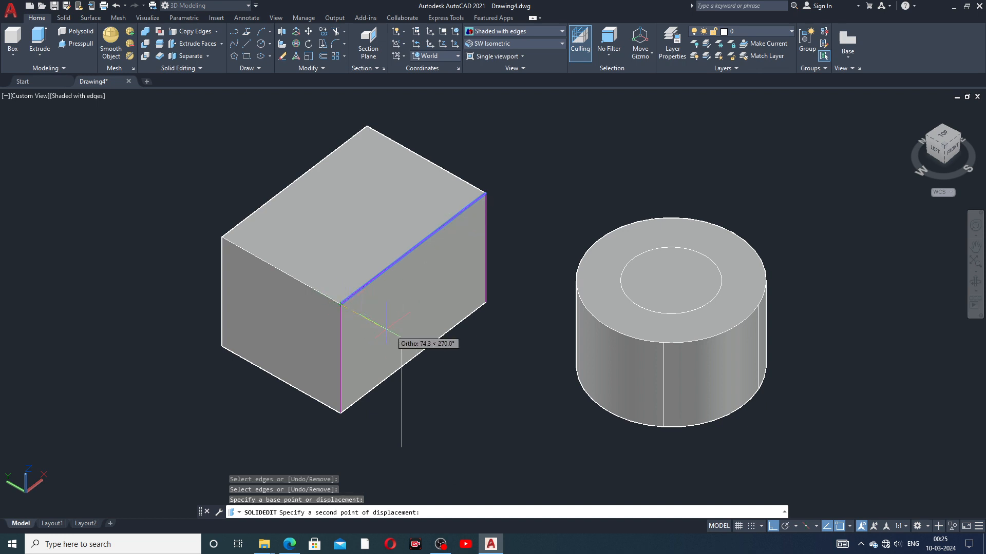
pyautogui.click(431, 348)
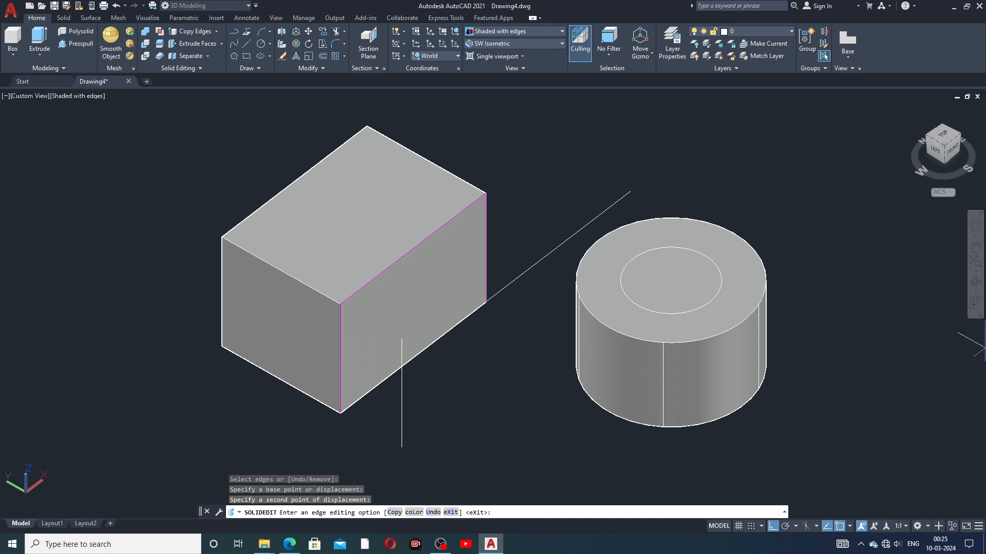
# - Copy the same upper magenta edge again from its front endpoint, placing it in the open space between the box and the cylinder
pyautogui.click(974, 283)
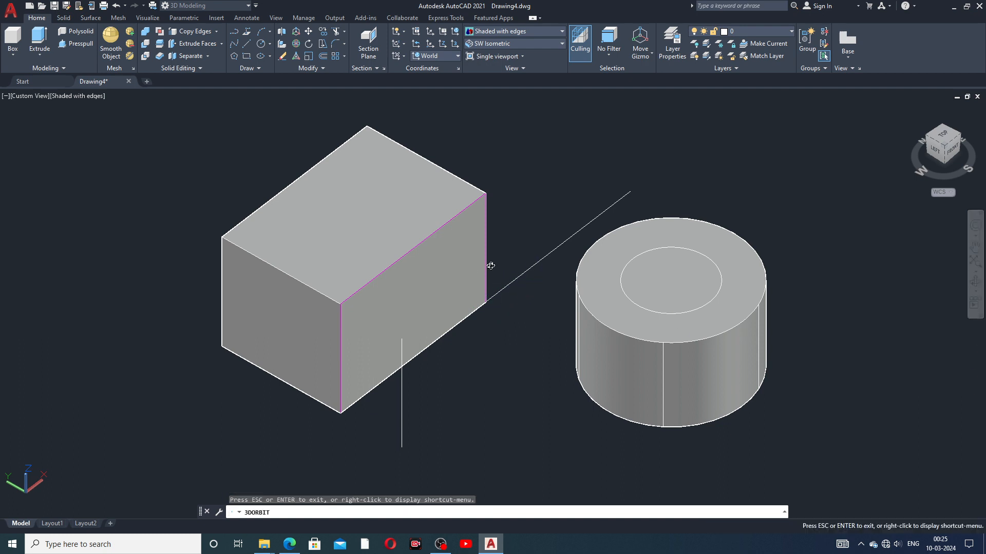
pyautogui.moveTo(508, 300); pyautogui.dragTo(526, 330)
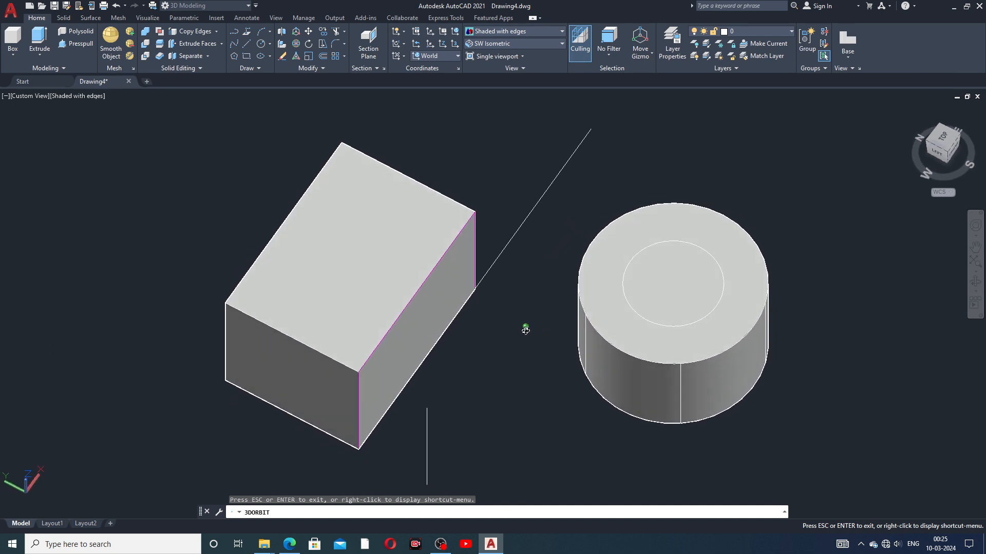
pyautogui.rightClick(506, 186)
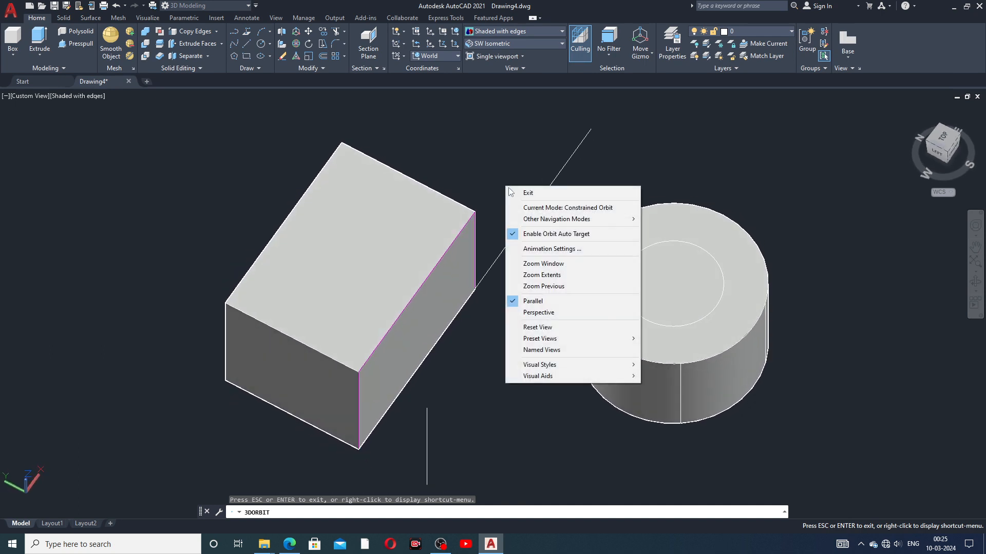
pyautogui.click(519, 193)
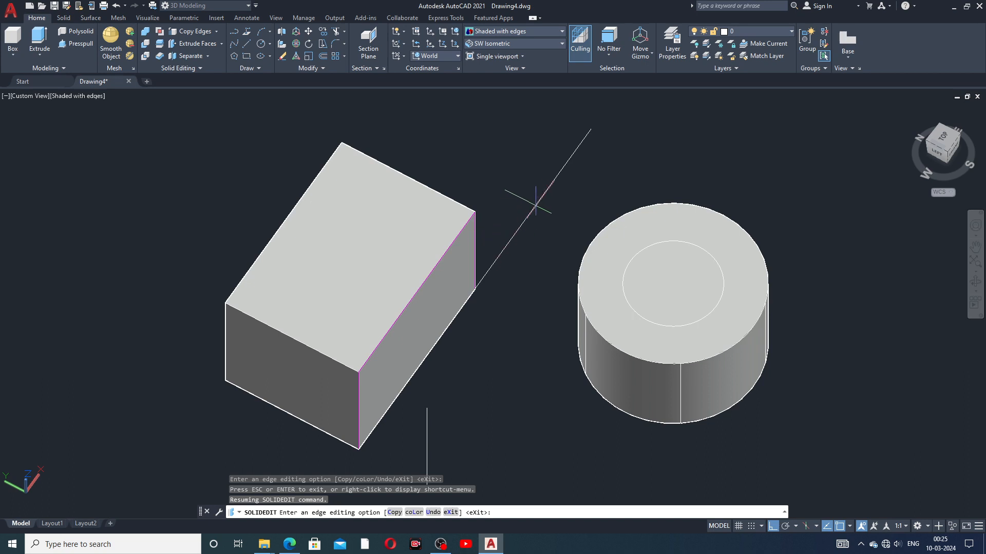
pyautogui.click(191, 31)
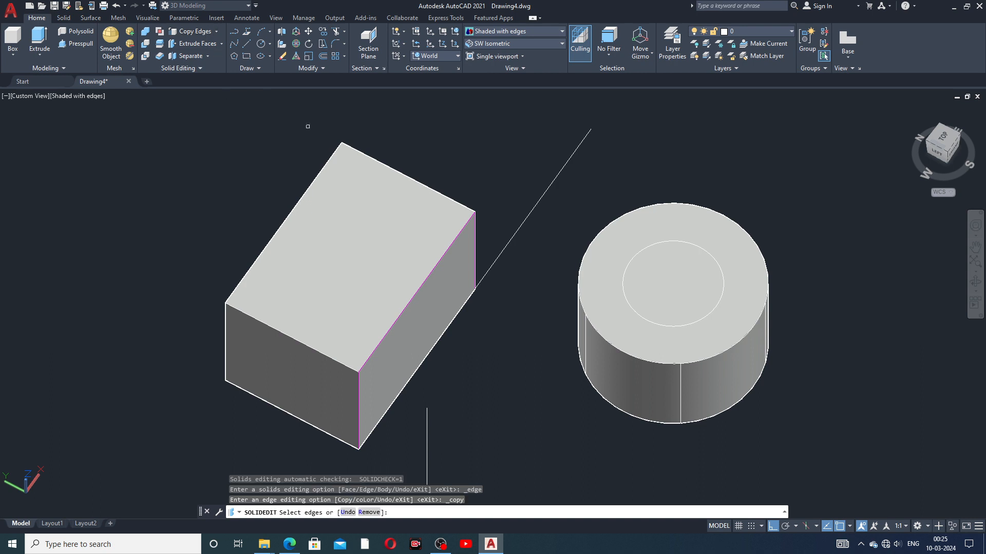
pyautogui.click(458, 236)
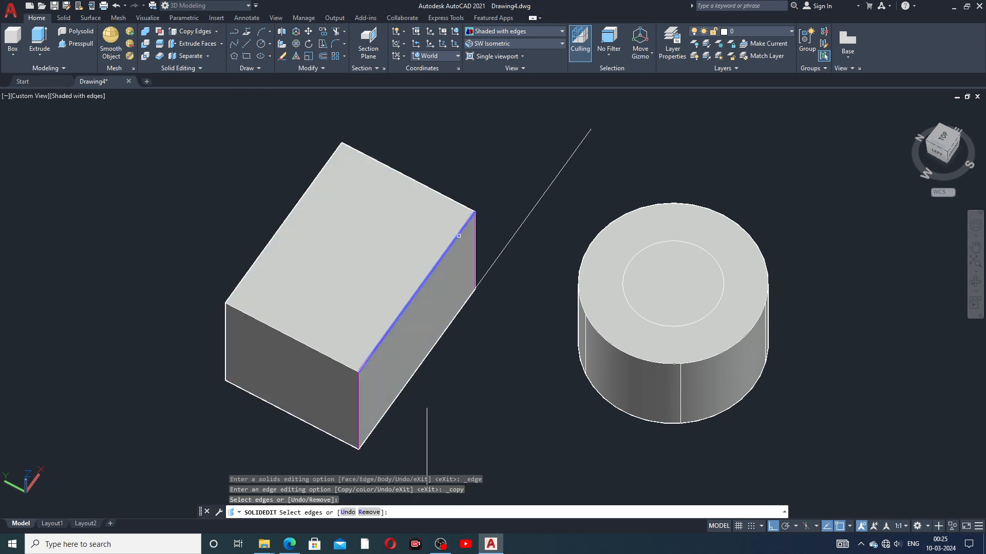
pyautogui.rightClick(459, 236)
pyautogui.click(470, 246)
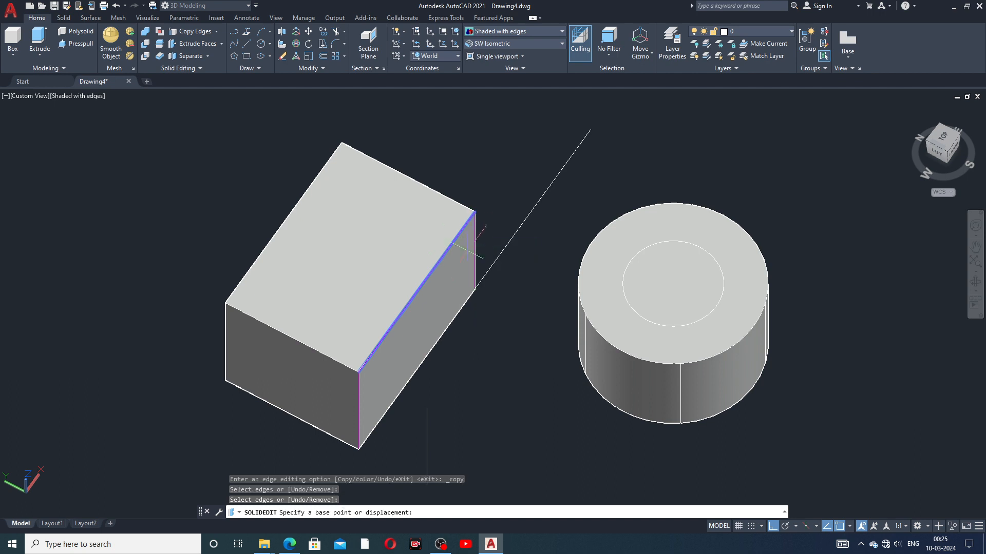
pyautogui.click(359, 373)
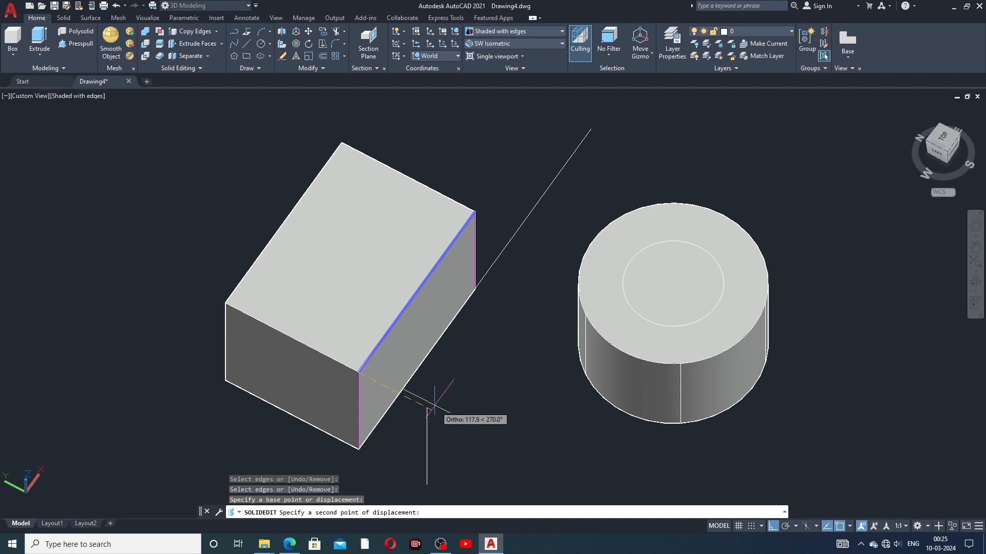
pyautogui.moveTo(469, 411); pyautogui.dragTo(521, 375, button='middle')
pyautogui.click(483, 361)
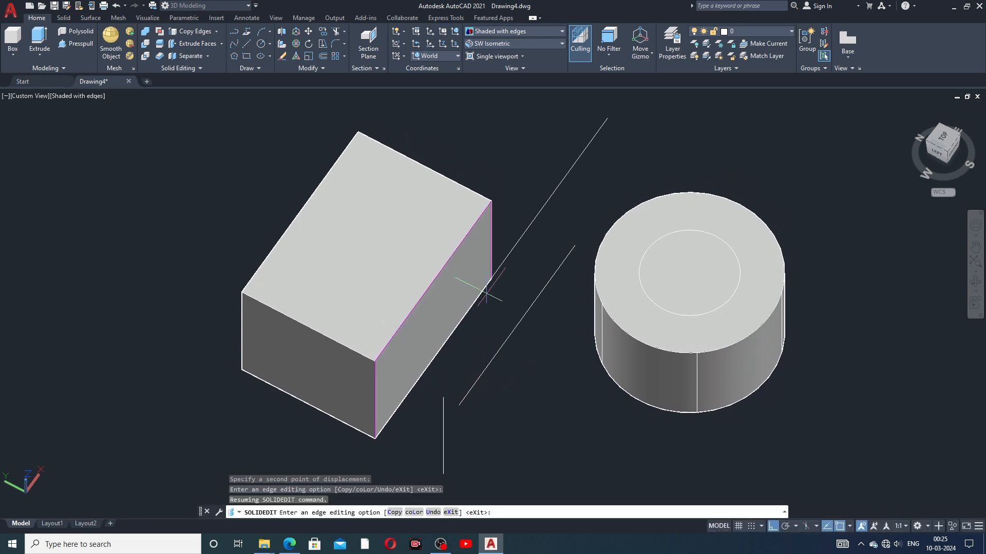
# - Copy the side face's rear vertical magenta edge from its upper endpoint, placing it just beside the cylinder
pyautogui.click(193, 33)
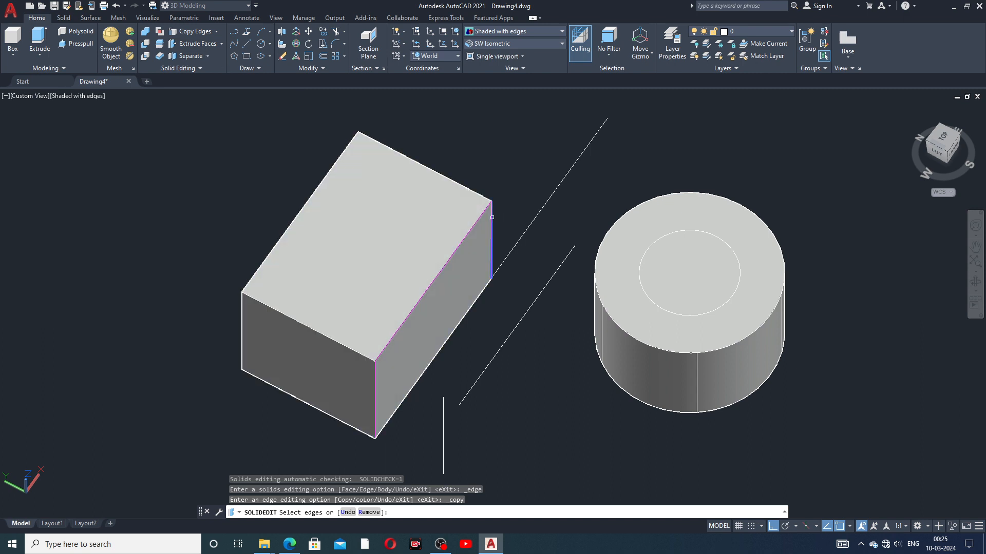
pyautogui.click(491, 217)
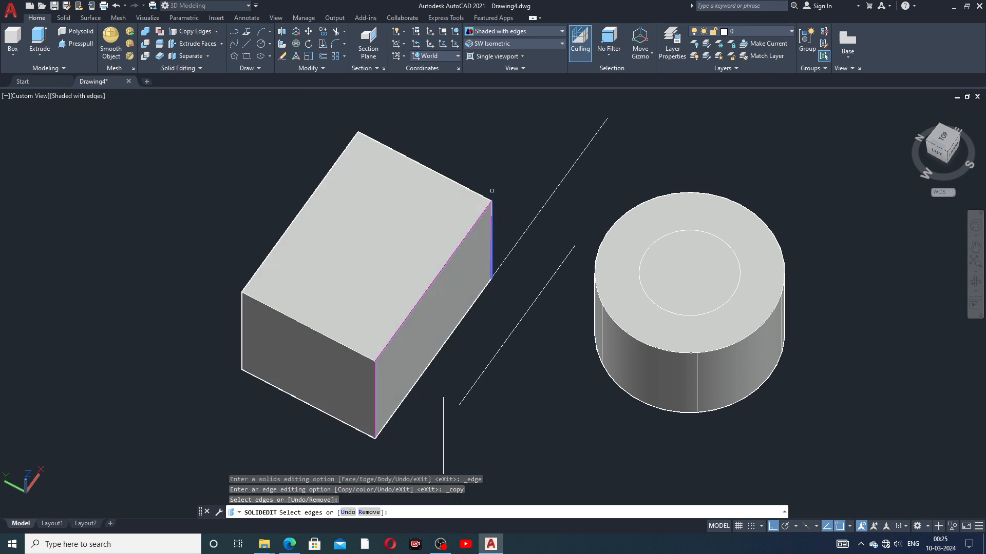
pyautogui.rightClick(492, 190)
pyautogui.click(509, 198)
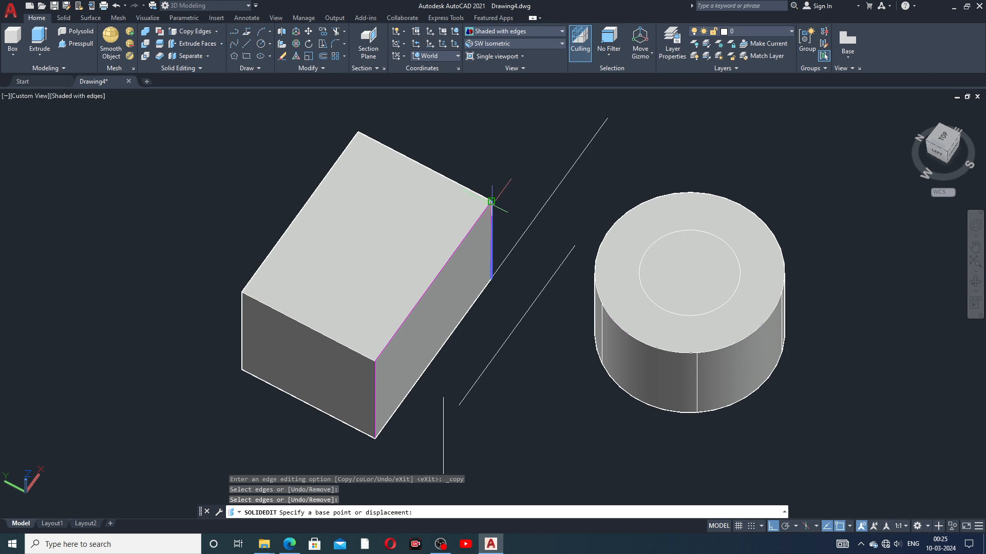
pyautogui.click(492, 202)
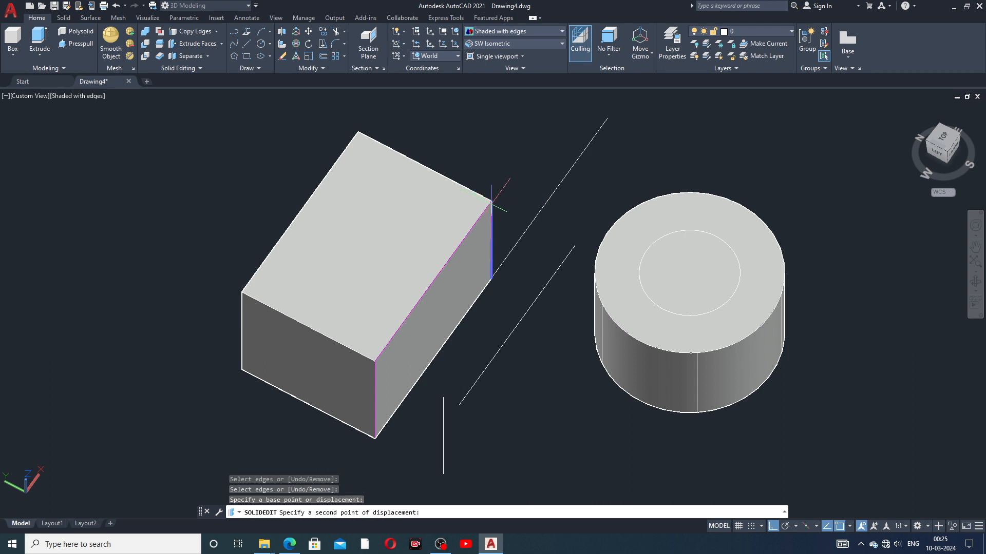
pyautogui.click(587, 251)
# - Examine the copied edges between the box and the cylinder, also from a flatter orbit view, and end the edge editing command
pyautogui.moveTo(579, 226)
pyautogui.mouseDown(button='middle')
pyautogui.moveTo(572, 240)
pyautogui.moveTo(565, 233)
pyautogui.mouseUp(button='middle')
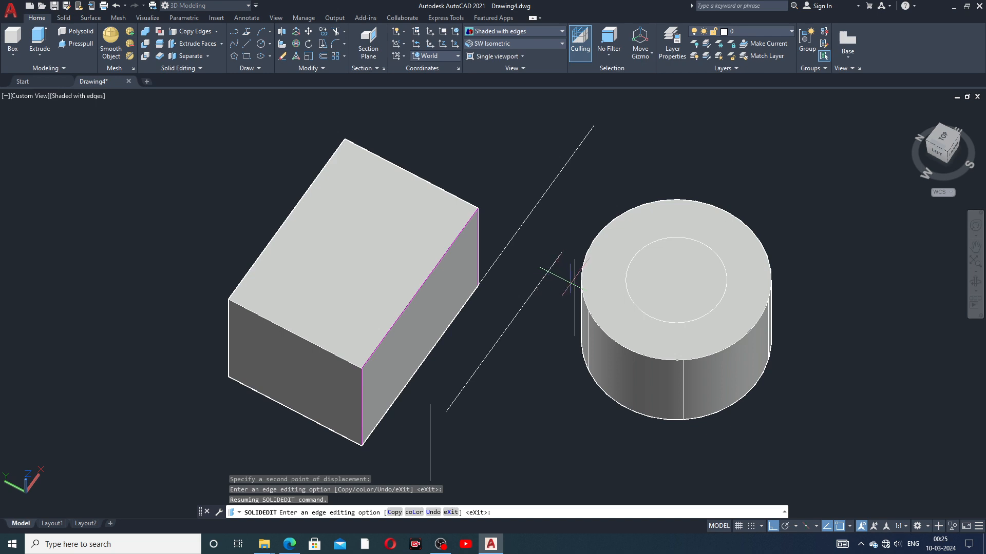
pyautogui.moveTo(559, 303); pyautogui.dragTo(559, 295, button='middle')
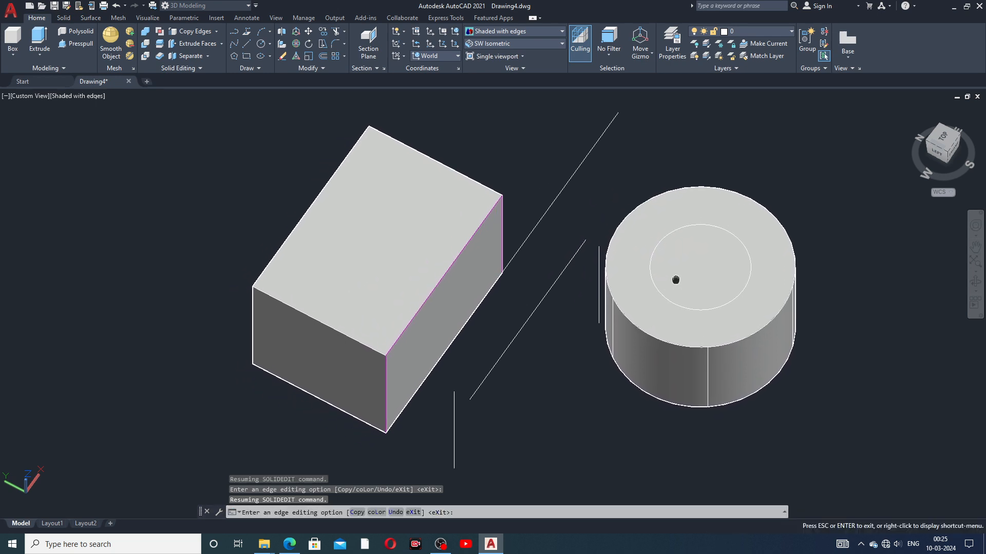
pyautogui.moveTo(651, 277); pyautogui.dragTo(633, 264, button='middle')
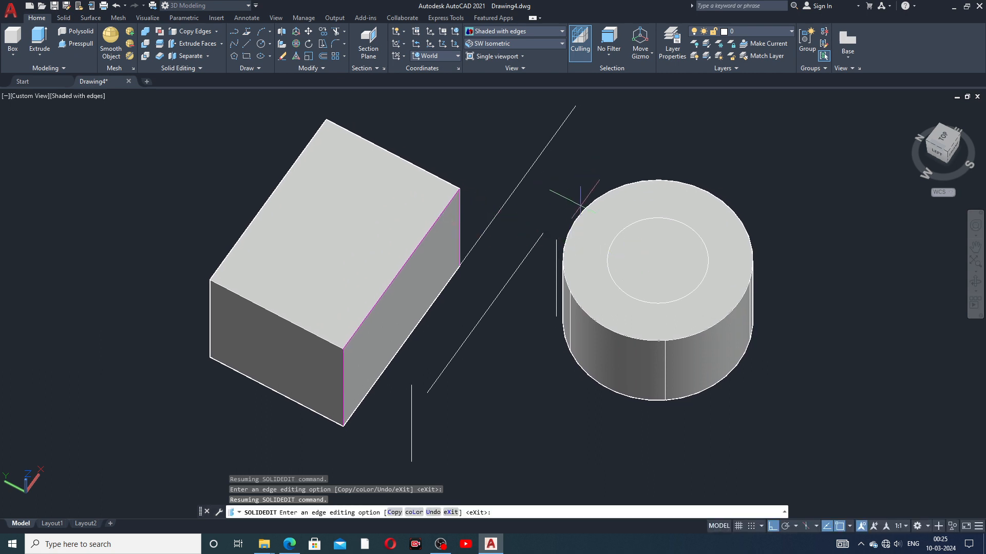
pyautogui.scroll(-1, 578, 198)
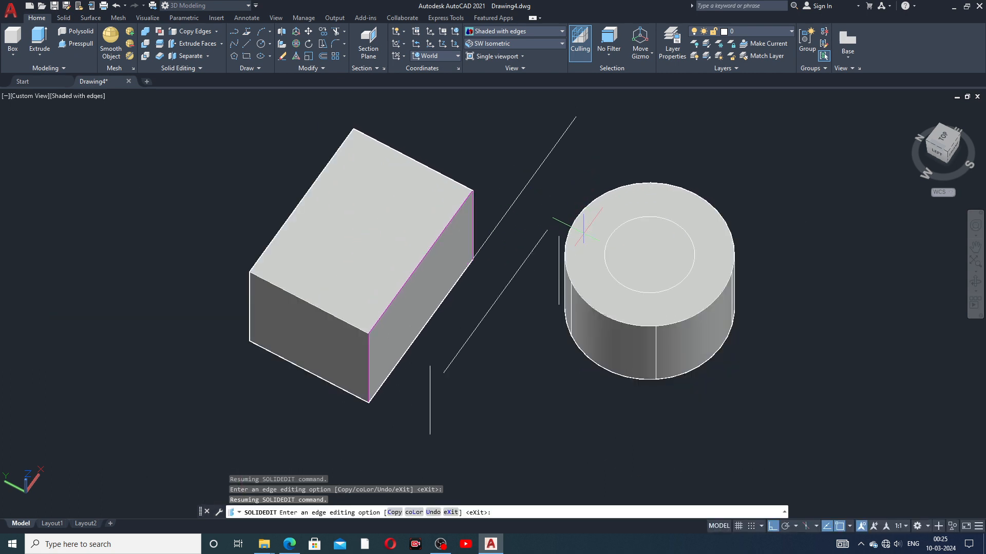
pyautogui.moveTo(614, 262); pyautogui.dragTo(575, 268, button='middle')
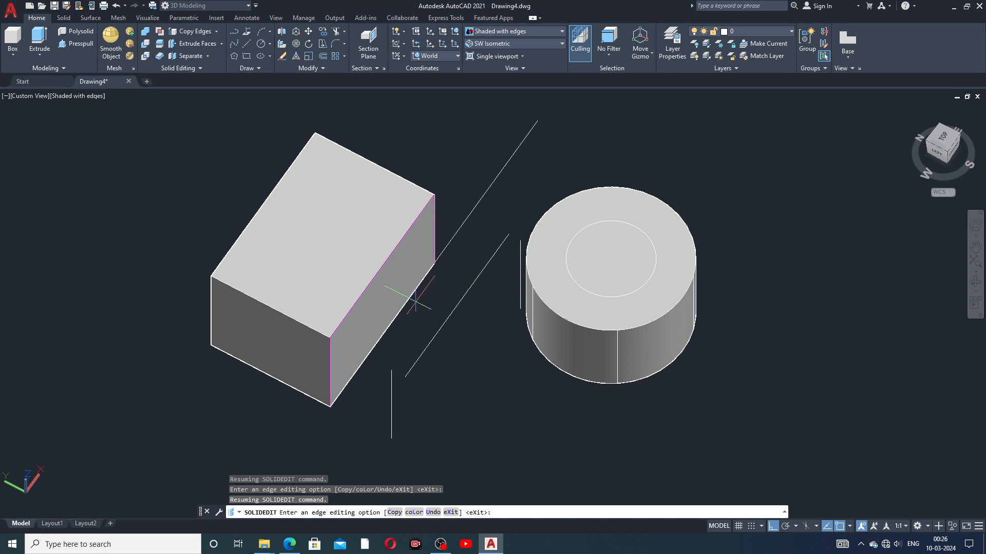
pyautogui.moveTo(492, 329); pyautogui.dragTo(498, 330, button='middle')
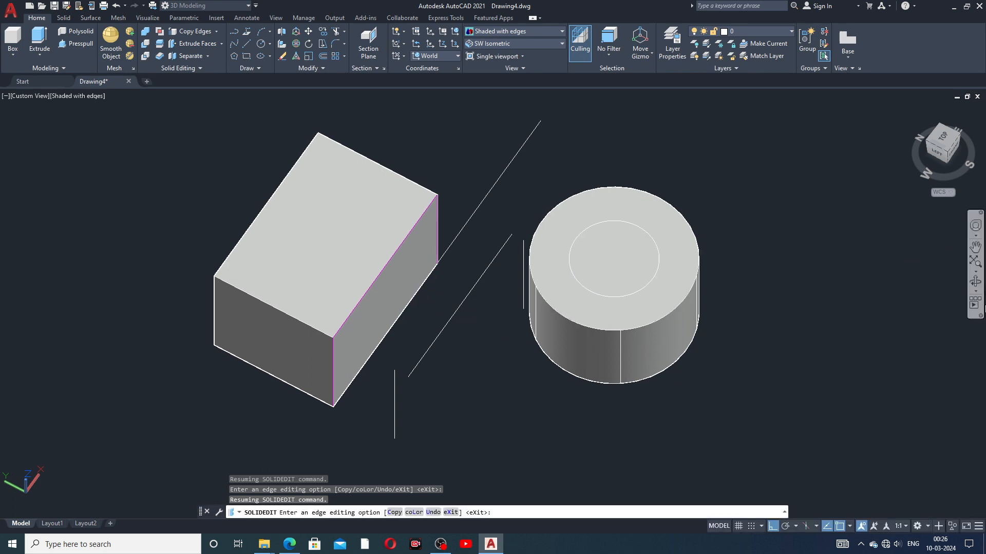
pyautogui.click(975, 282)
pyautogui.moveTo(642, 280); pyautogui.dragTo(637, 229)
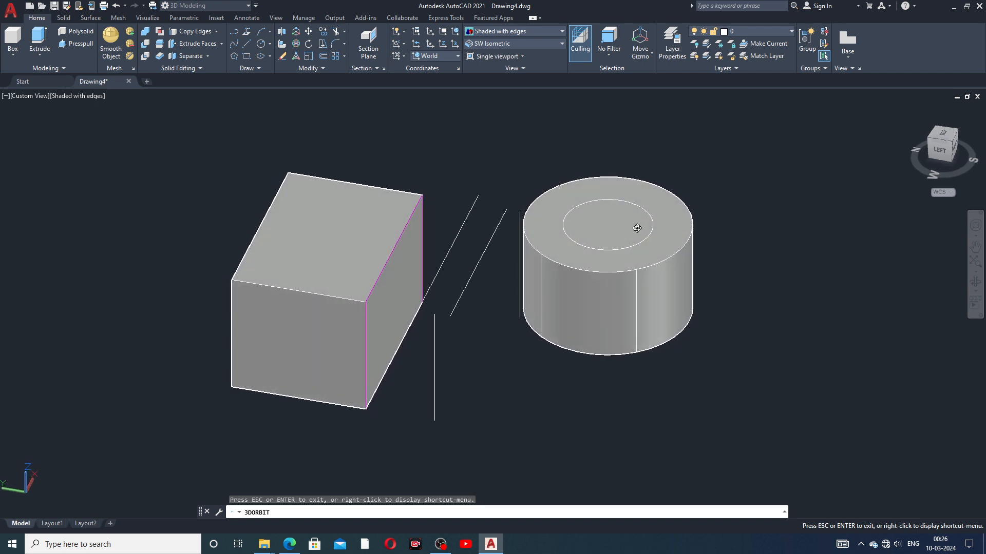
pyautogui.rightClick(556, 159)
pyautogui.click(570, 164)
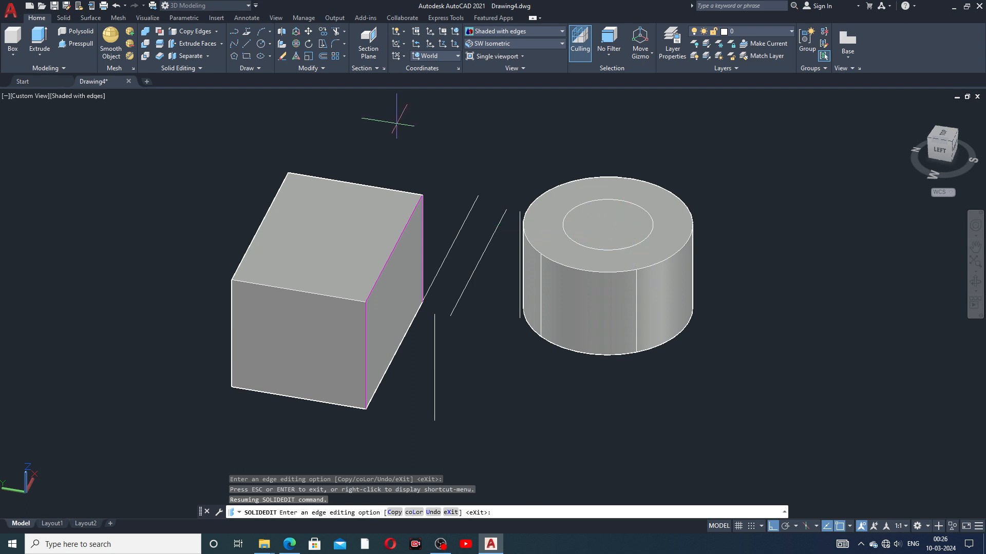
pyautogui.press('Escape')
# - Move the cylinder by its centre grip farther away from the box, clear of the loose circles at its base
pyautogui.click(458, 152)
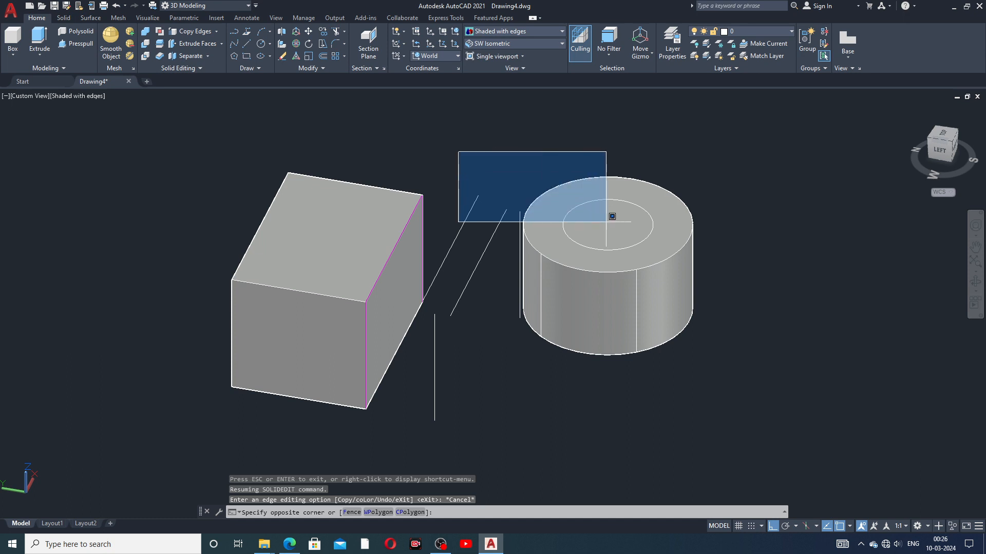
pyautogui.click(585, 206)
pyautogui.click(618, 237)
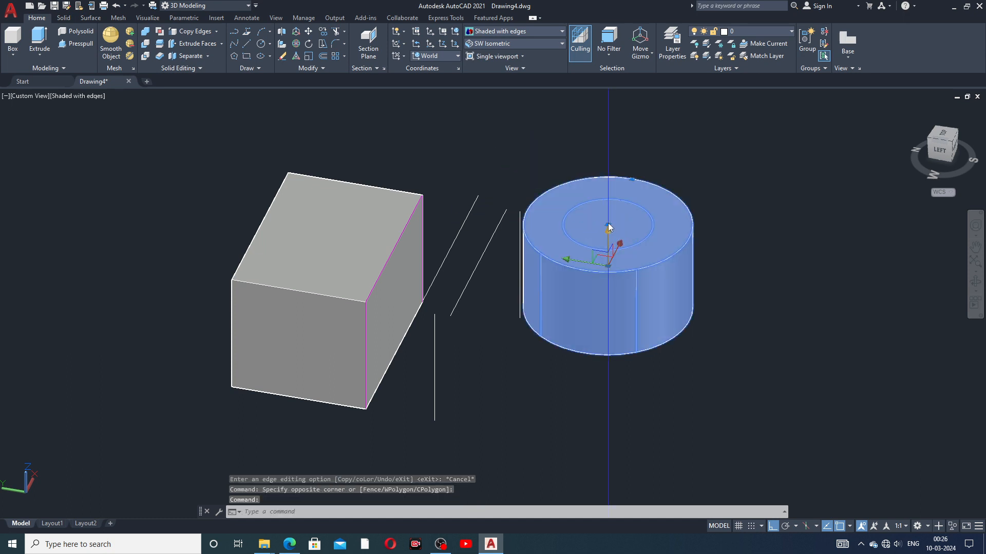
pyautogui.click(609, 228)
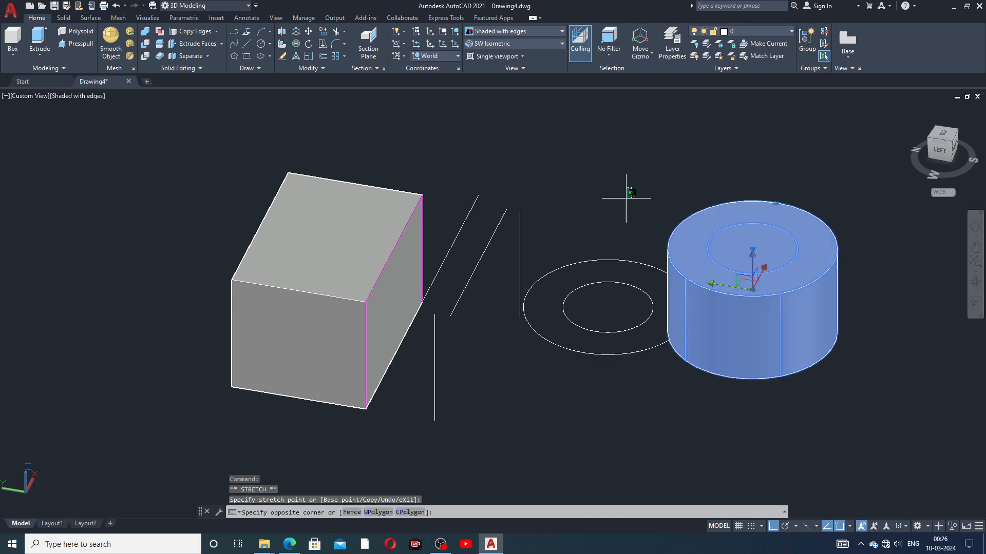
pyautogui.press('Escape')
# - Erase the larger loose circle together with the selected cylinder, erase the smaller circle, and undo both erasures
pyautogui.click(623, 259)
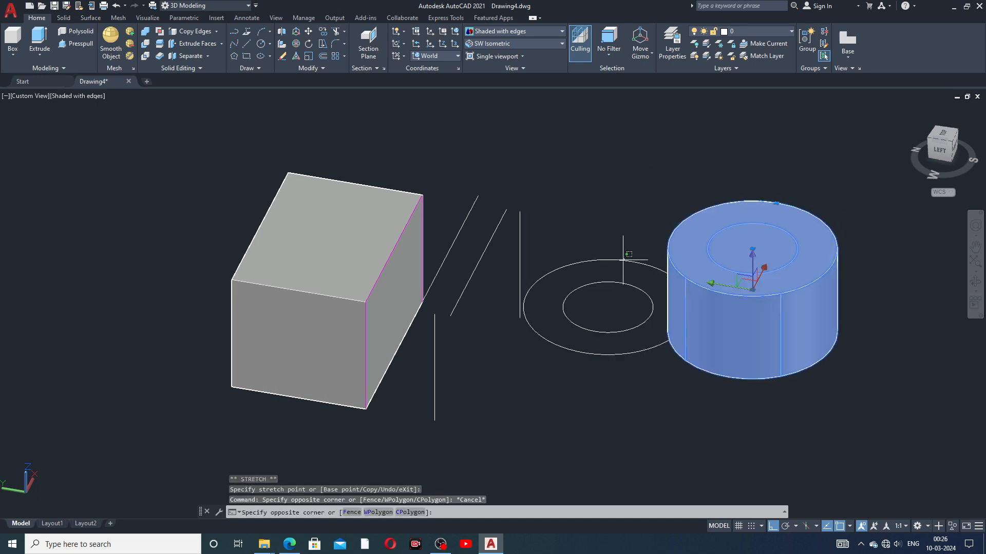
pyautogui.click(611, 269)
pyautogui.press('Delete')
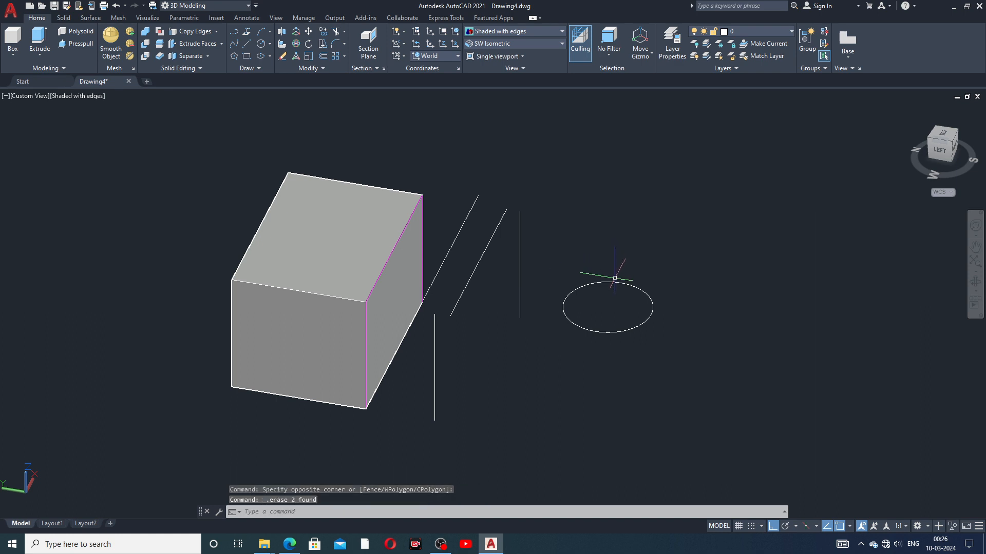
pyautogui.click(614, 281)
pyautogui.press('Delete')
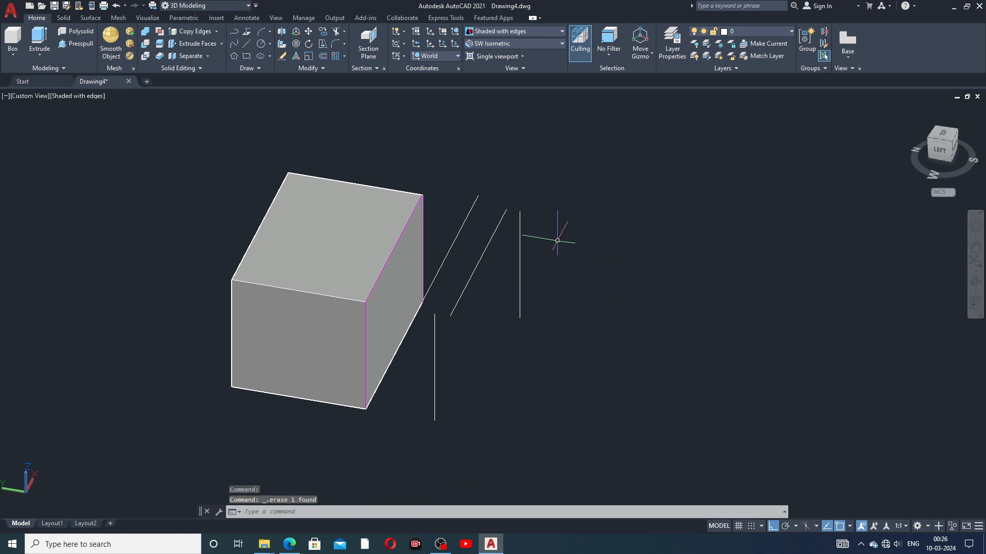
pyautogui.click(116, 6)
pyautogui.click(116, 6)
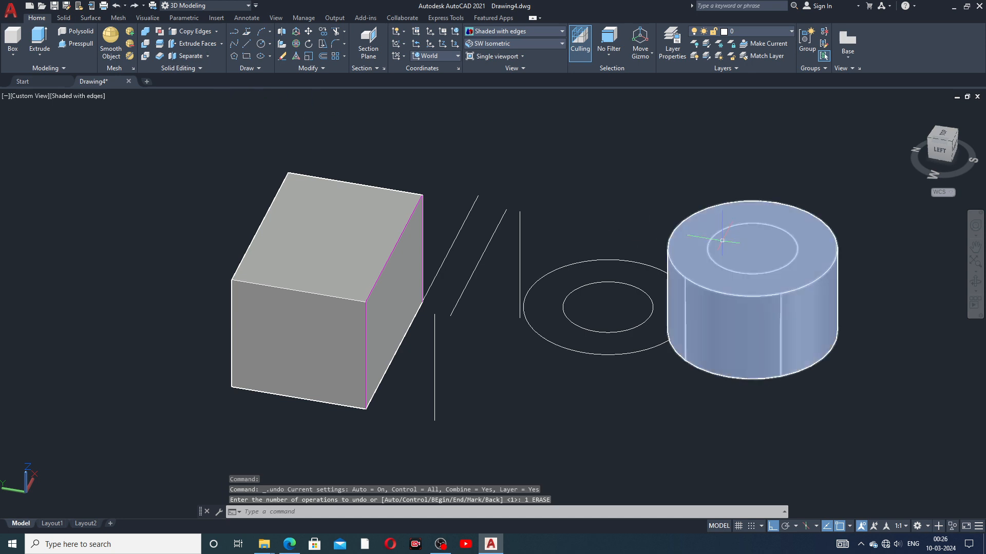
# - Erase the larger and smaller loose circles left at the cylinder's former position
pyautogui.click(609, 261)
pyautogui.press('Delete')
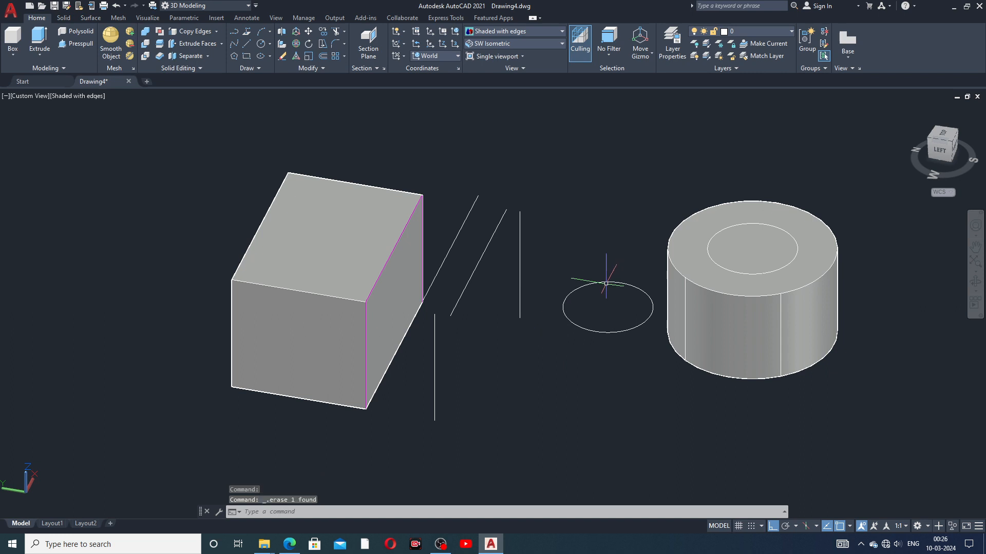
pyautogui.click(606, 282)
pyautogui.press('Delete')
pyautogui.moveTo(678, 305)
pyautogui.mouseDown(button='middle')
pyautogui.moveTo(680, 315)
pyautogui.moveTo(673, 304)
pyautogui.mouseUp(button='middle')
pyautogui.scroll(-1, 673, 304)
pyautogui.press('Escape')
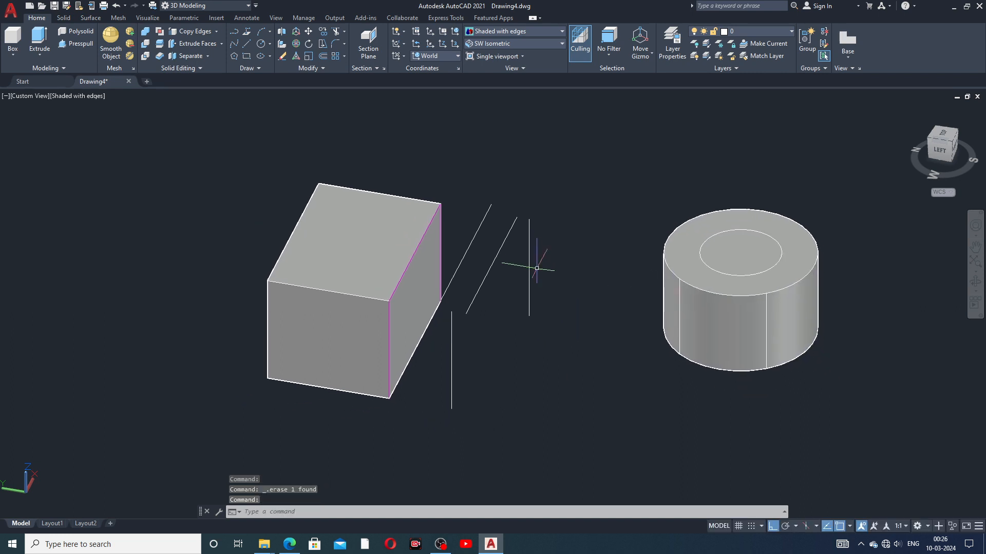
# - Erase the four copied edge lines between the box and the cylinder
pyautogui.click(472, 238)
pyautogui.press('Delete')
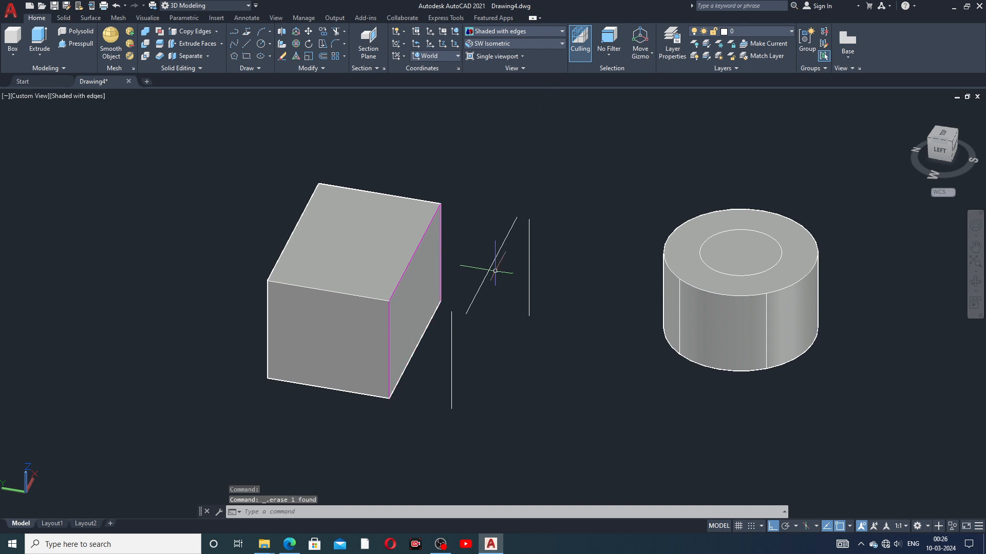
pyautogui.moveTo(528, 303)
pyautogui.mouseDown(button='middle')
pyautogui.moveTo(504, 268)
pyautogui.moveTo(498, 280)
pyautogui.mouseUp(button='middle')
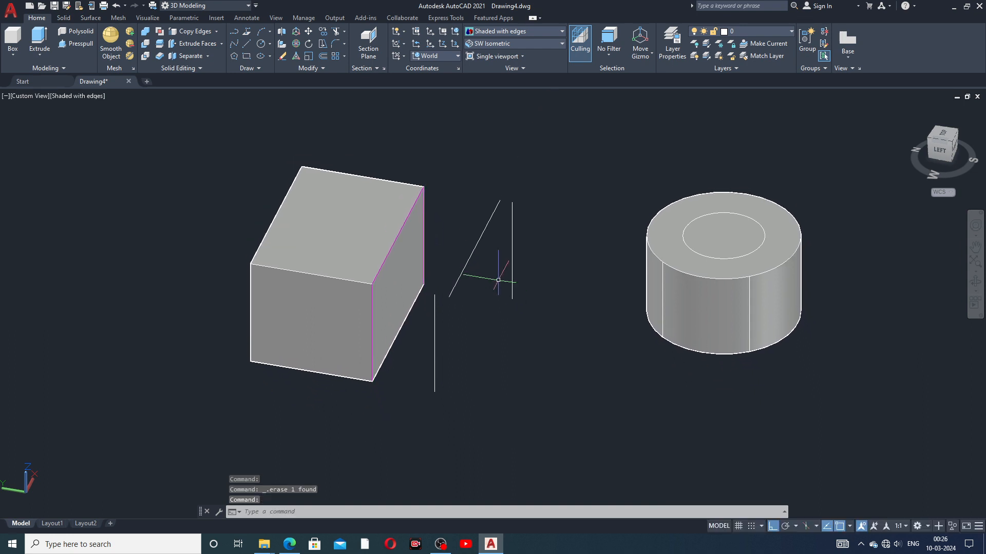
pyautogui.click(478, 243)
pyautogui.press('Delete')
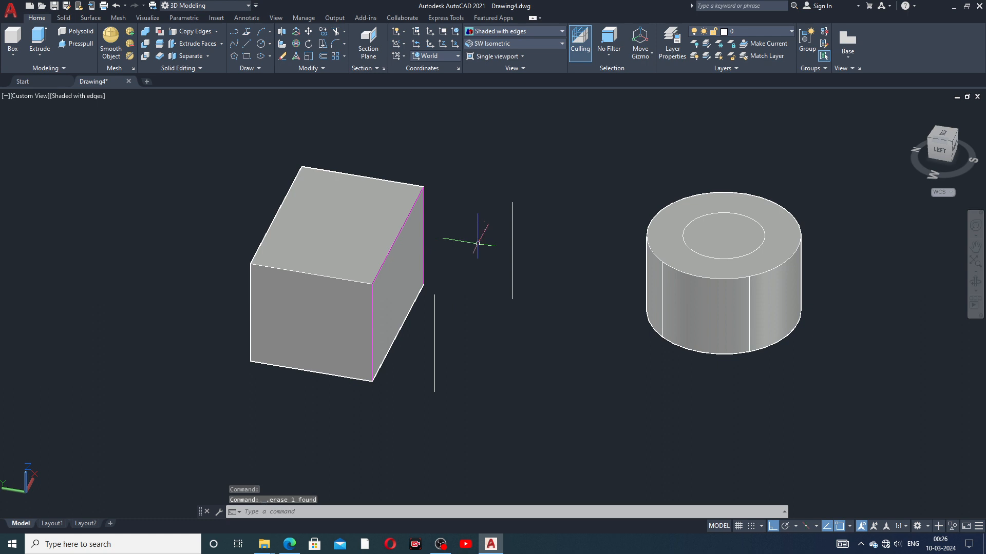
pyautogui.click(512, 235)
pyautogui.press('Delete')
pyautogui.click(436, 307)
pyautogui.press('Delete')
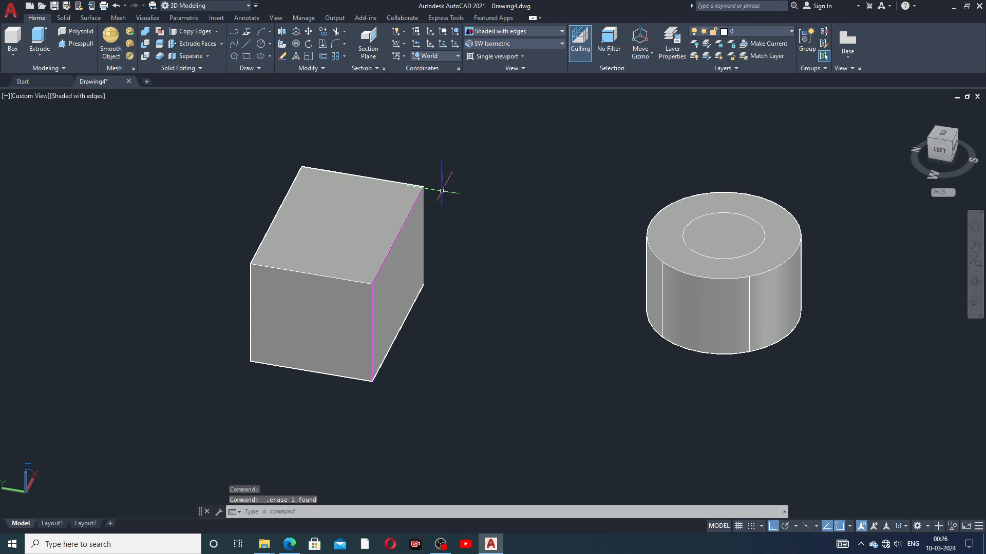
pyautogui.moveTo(511, 202); pyautogui.dragTo(462, 214, button='middle')
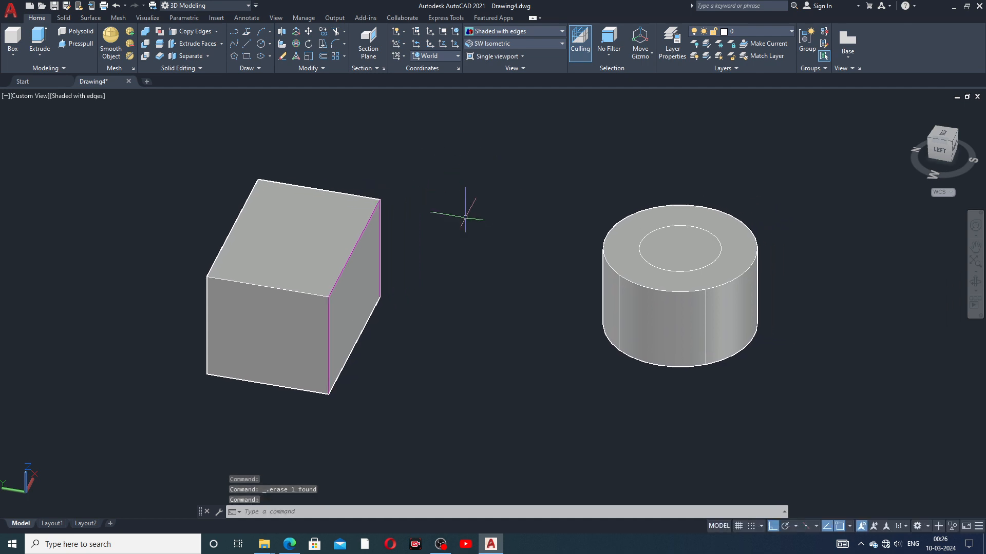
pyautogui.scroll(-2, 499, 274)
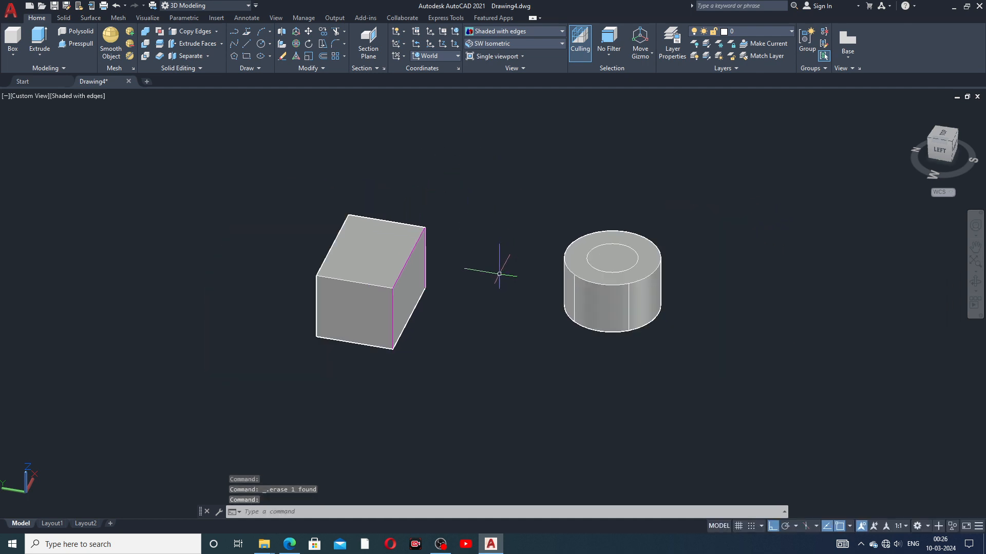
pyautogui.scroll(2, 499, 274)
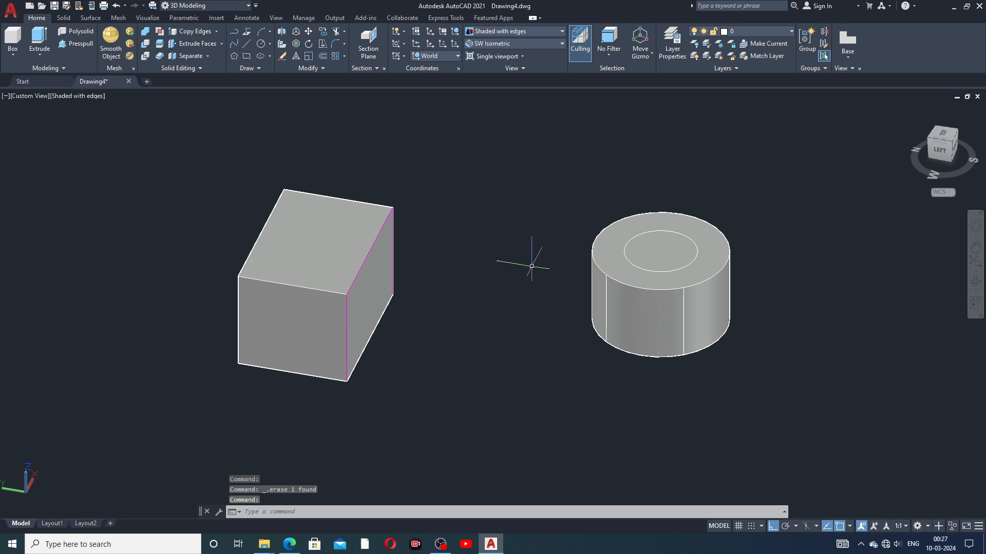
pyautogui.click(628, 285)
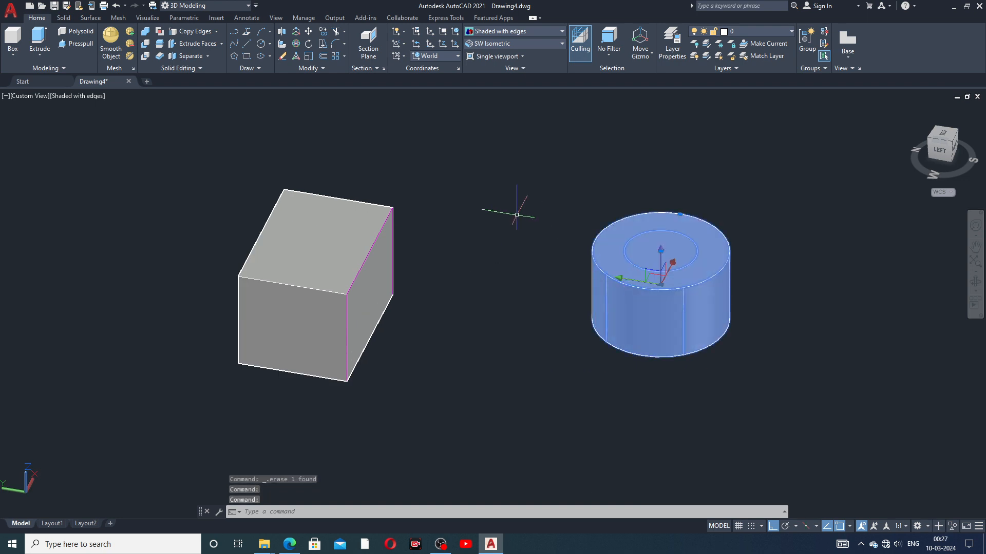
pyautogui.press('Escape')
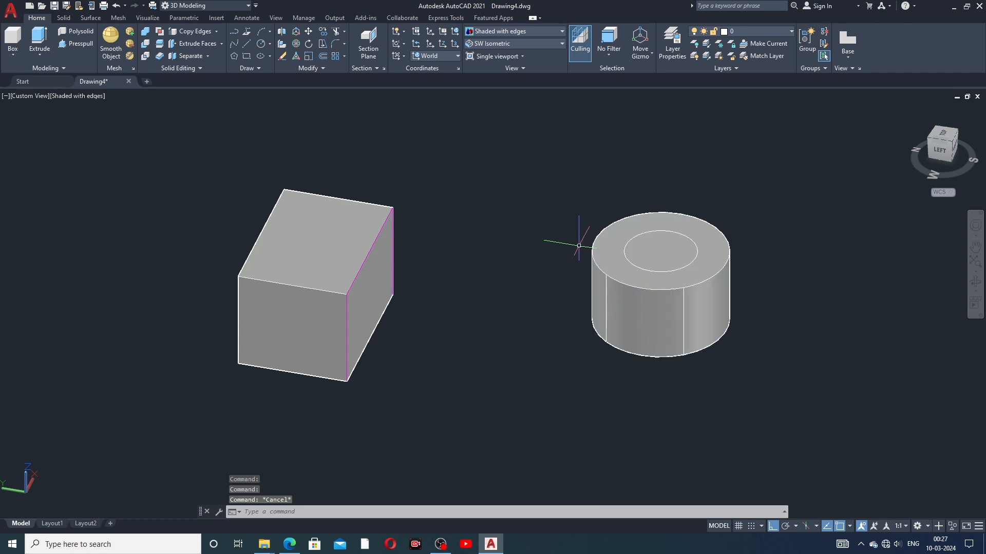
# - Color the outer and inner circular edges on the cylinder's top face red with Color Edges
pyautogui.click(212, 32)
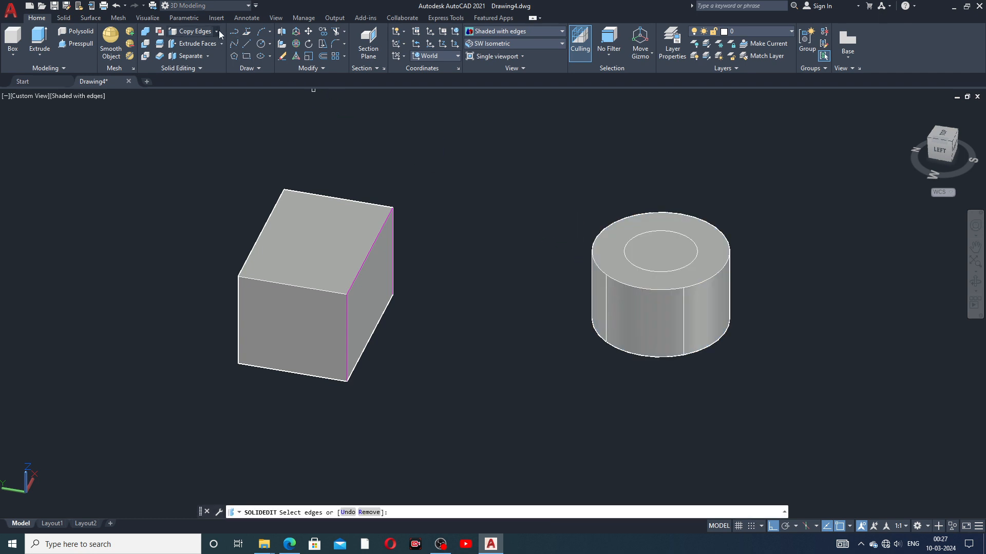
pyautogui.click(217, 31)
pyautogui.click(208, 90)
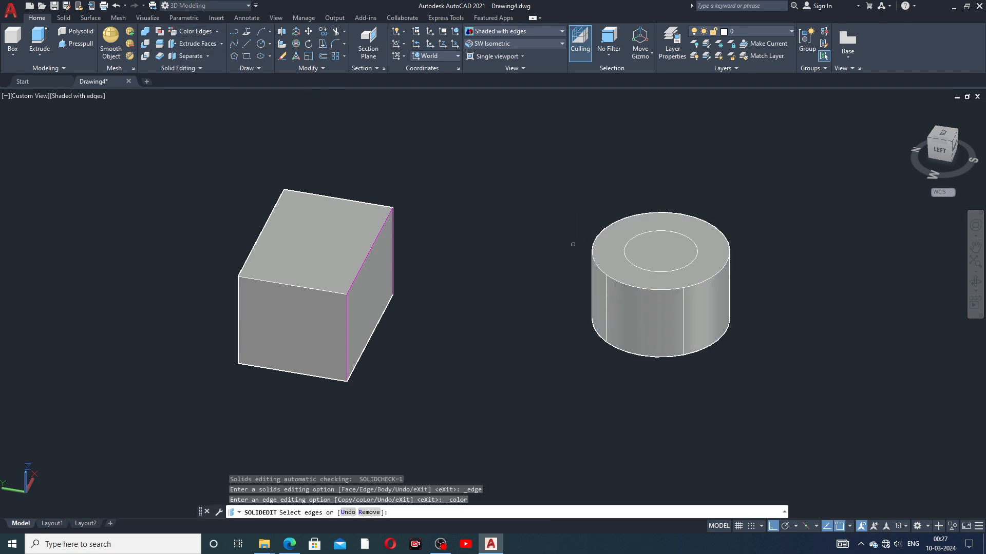
pyautogui.scroll(-2, 667, 311)
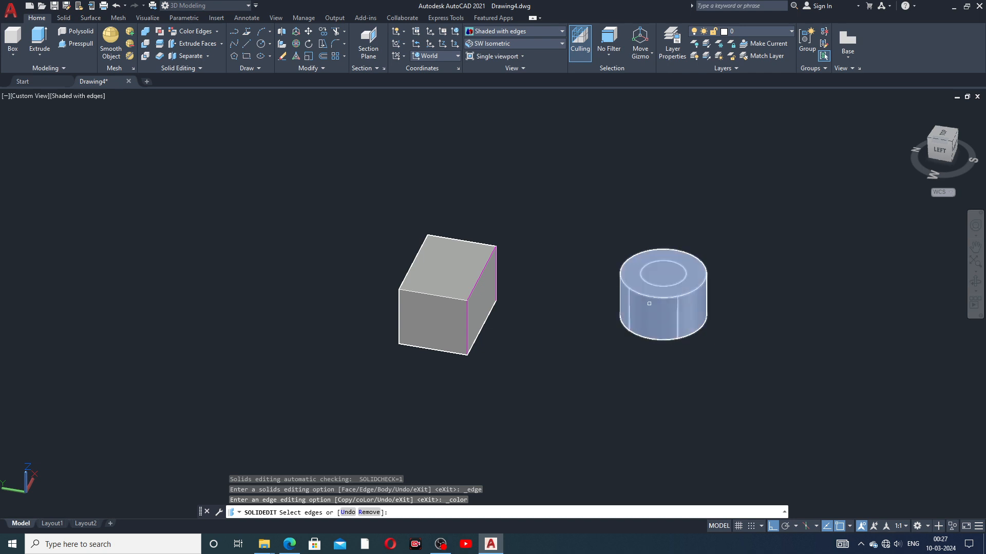
pyautogui.scroll(3, 649, 304)
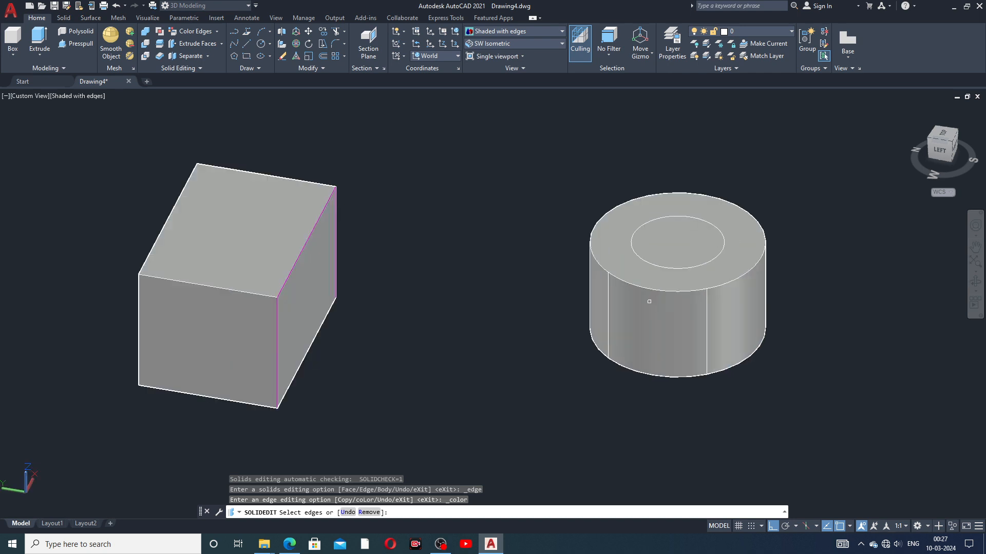
pyautogui.click(660, 265)
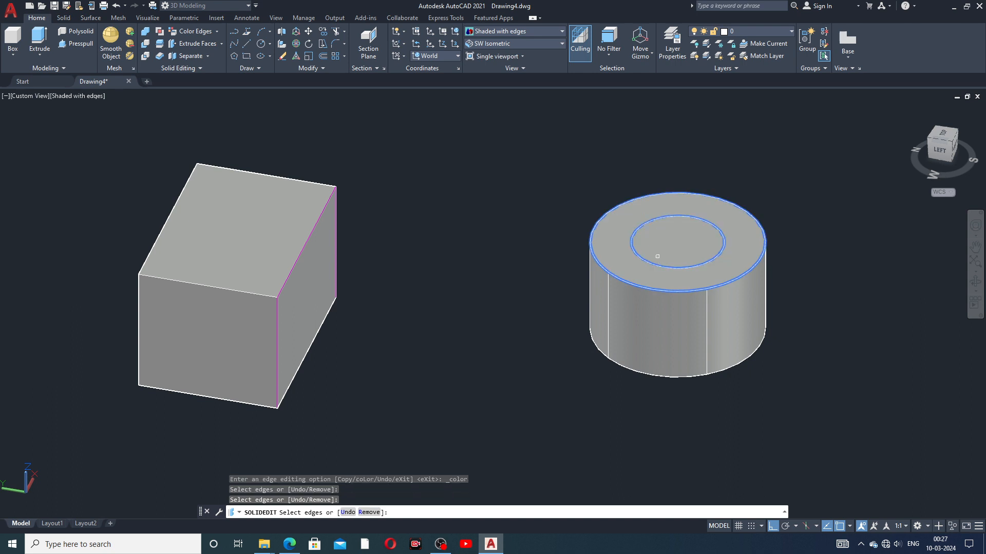
pyautogui.rightClick(658, 256)
pyautogui.click(672, 261)
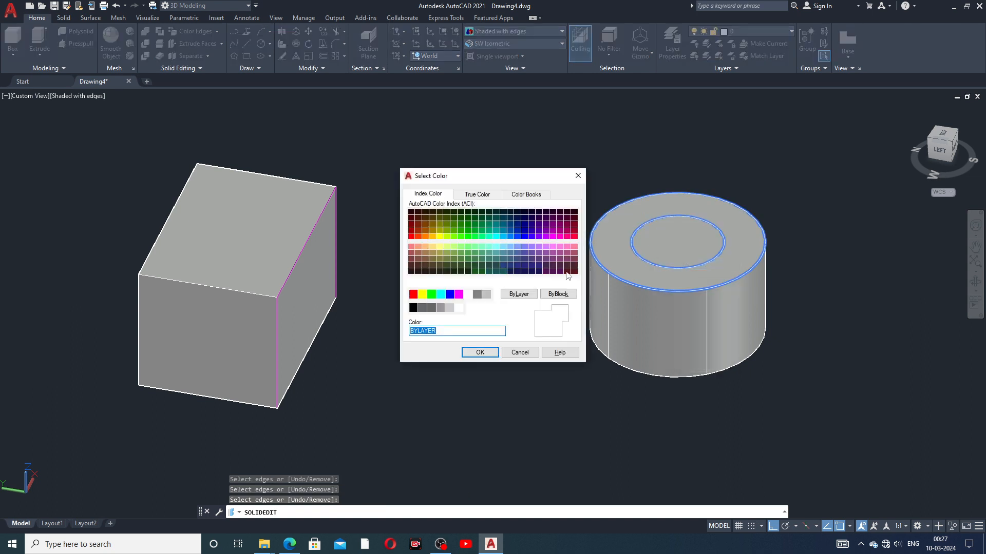
pyautogui.click(480, 352)
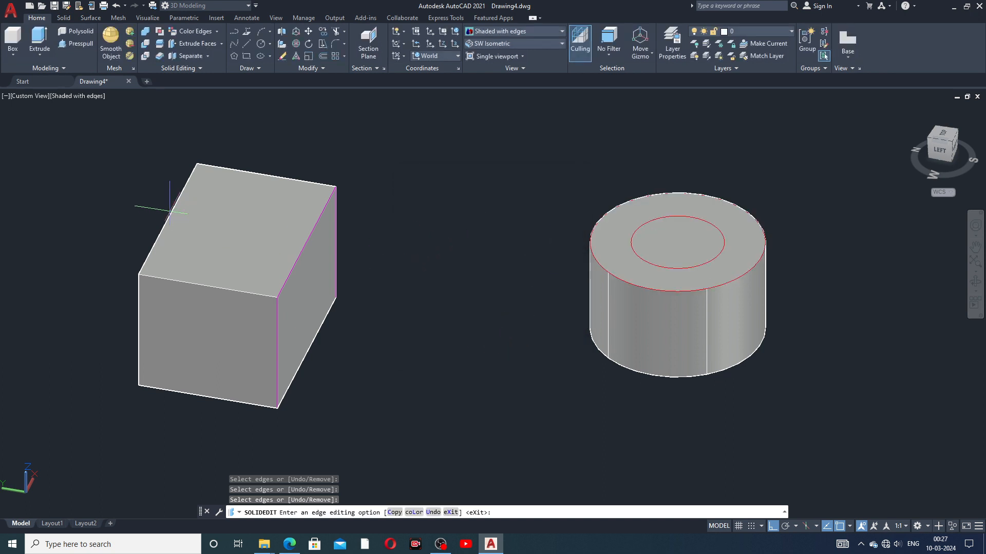
# - Color the three white edges of the box's top face red with Color Edges
pyautogui.click(205, 32)
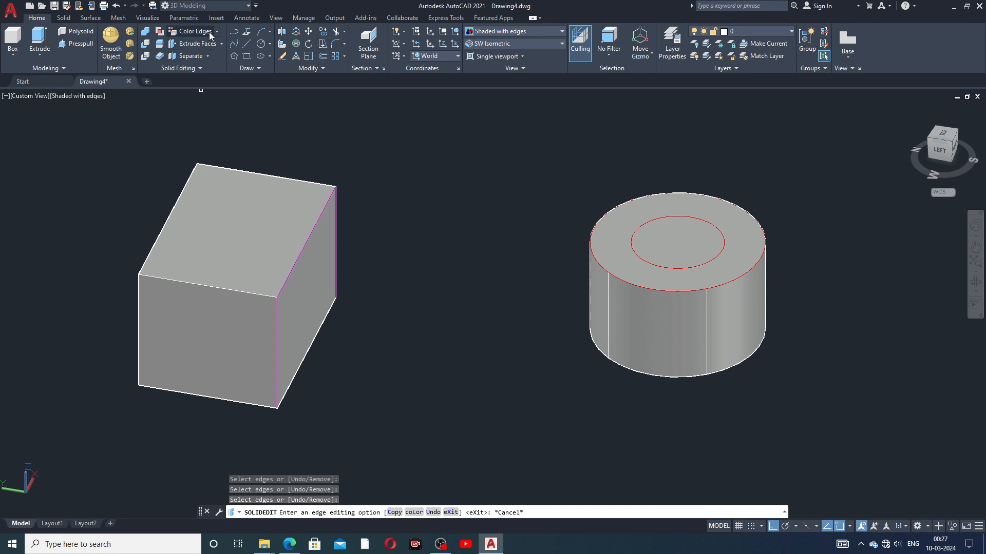
pyautogui.click(220, 165)
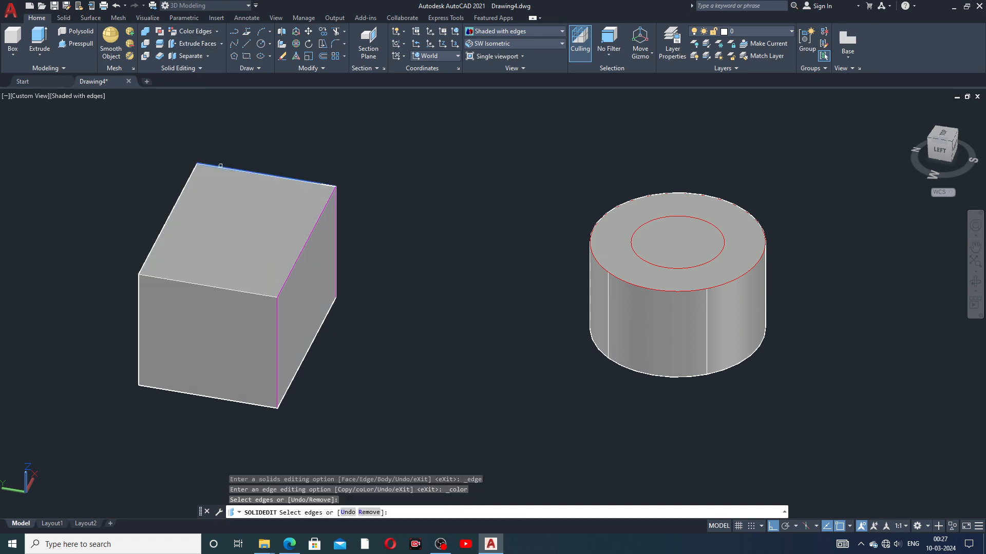
pyautogui.click(180, 191)
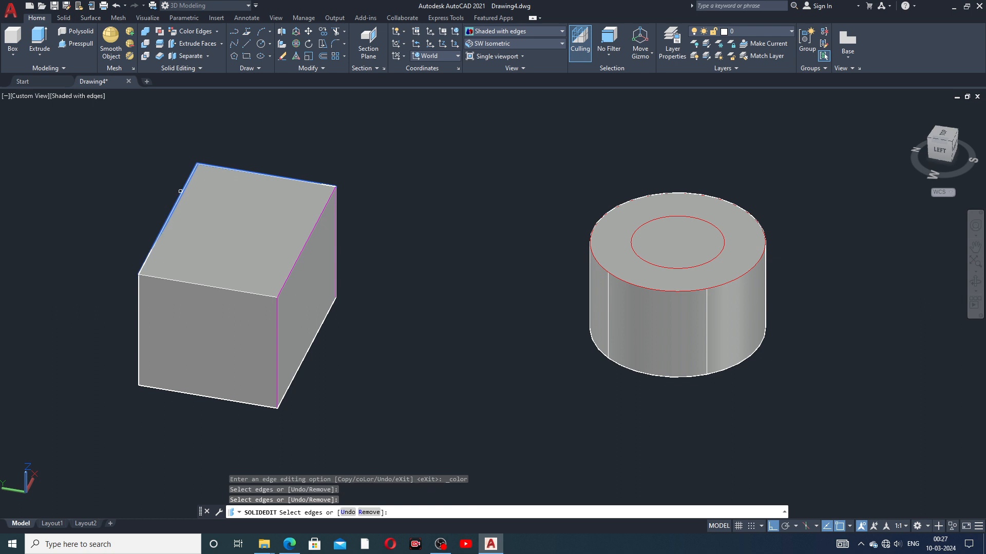
pyautogui.click(173, 280)
pyautogui.keyDown('shift'); pyautogui.rightClick(173, 280); pyautogui.keyUp('shift')
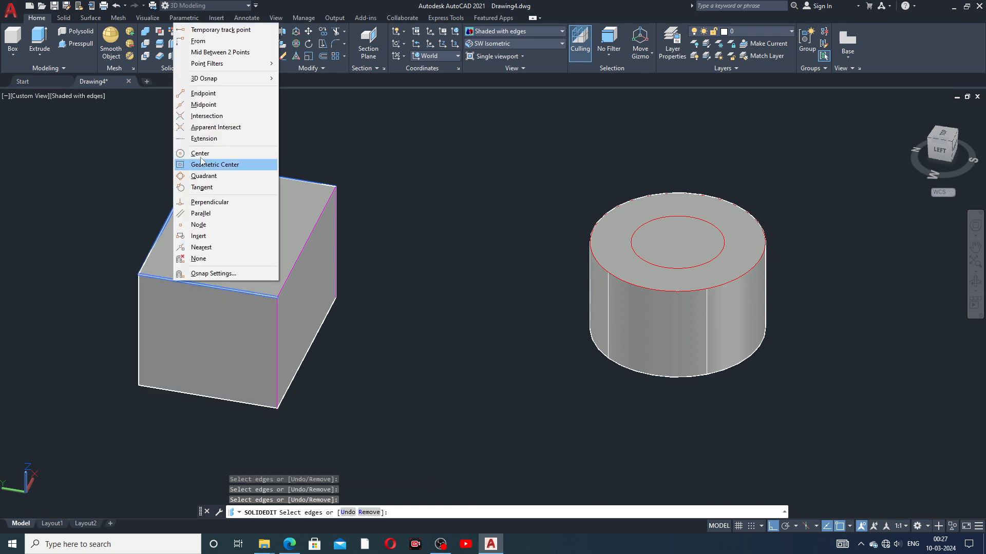
pyautogui.click(354, 172)
pyautogui.rightClick(354, 169)
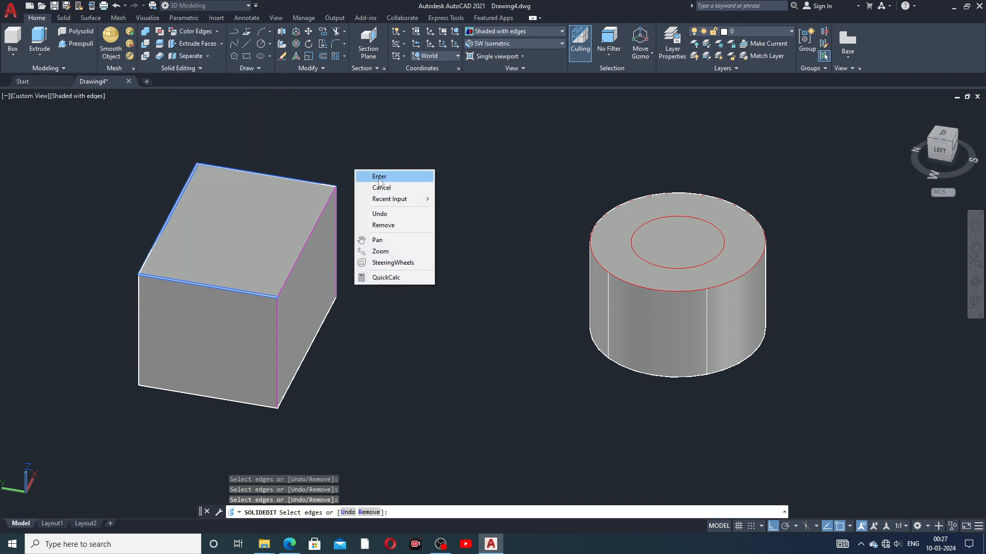
pyautogui.click(369, 178)
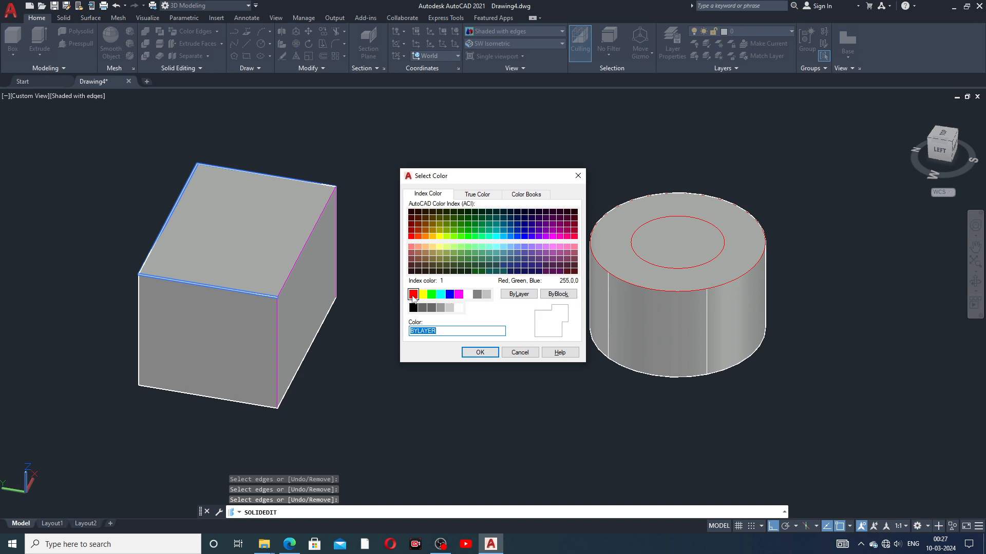
pyautogui.click(413, 294)
pyautogui.click(480, 353)
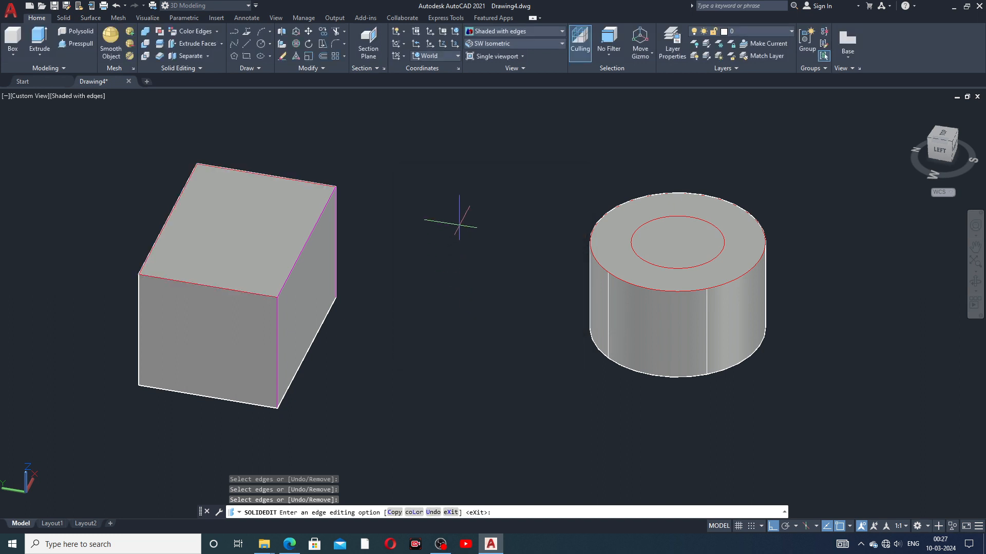
# - Switch the visual style to 2D Wireframe to show the colored edges of both solids
pyautogui.click(474, 37)
pyautogui.click(488, 56)
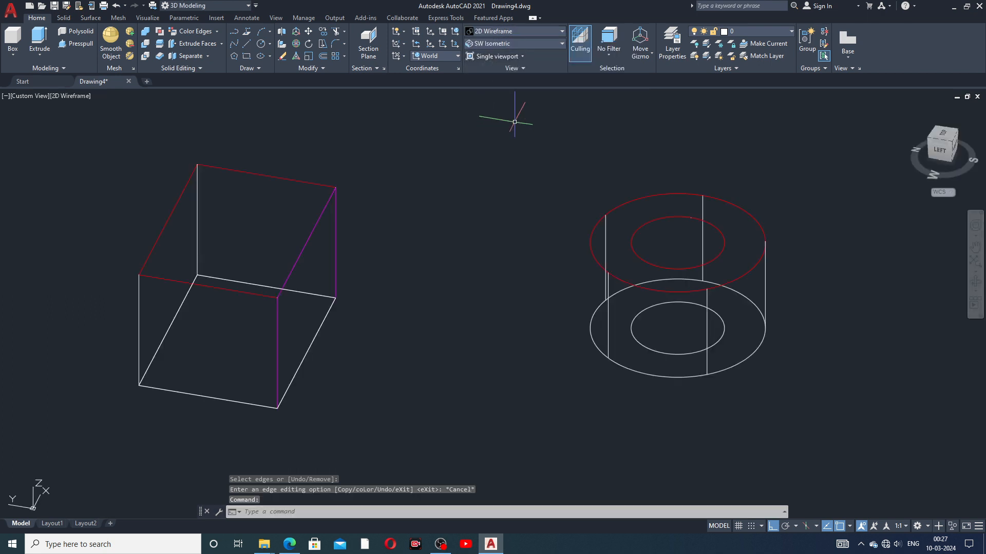
pyautogui.moveTo(537, 234); pyautogui.dragTo(550, 218, button='middle')
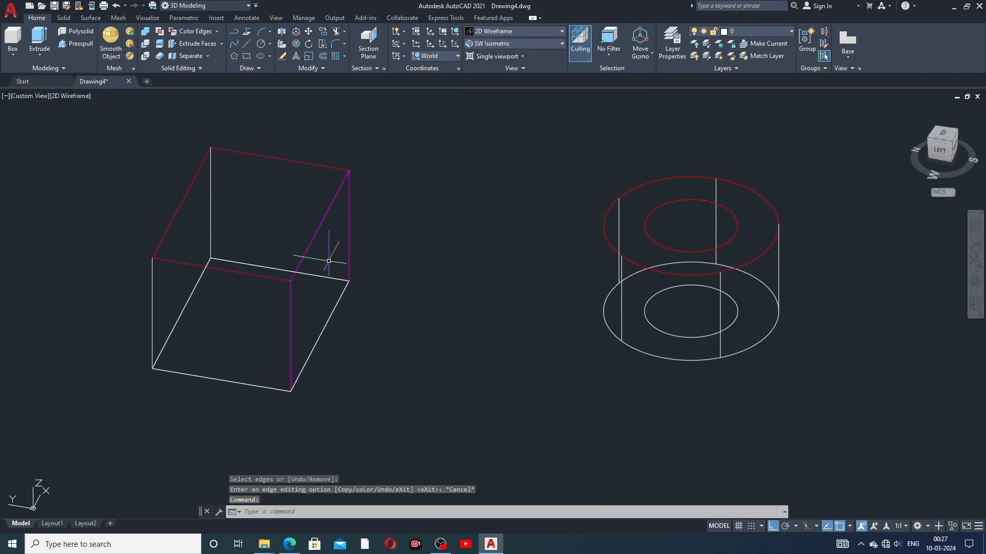
# - Move the cylinder by its upper centre grip about 102 units toward the box and clear the selection
pyautogui.click(674, 252)
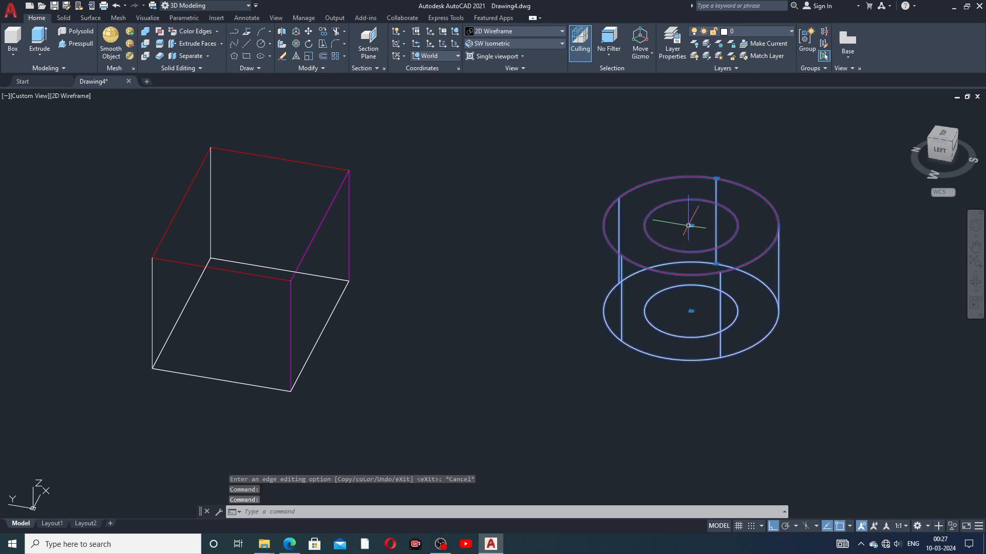
pyautogui.click(690, 225)
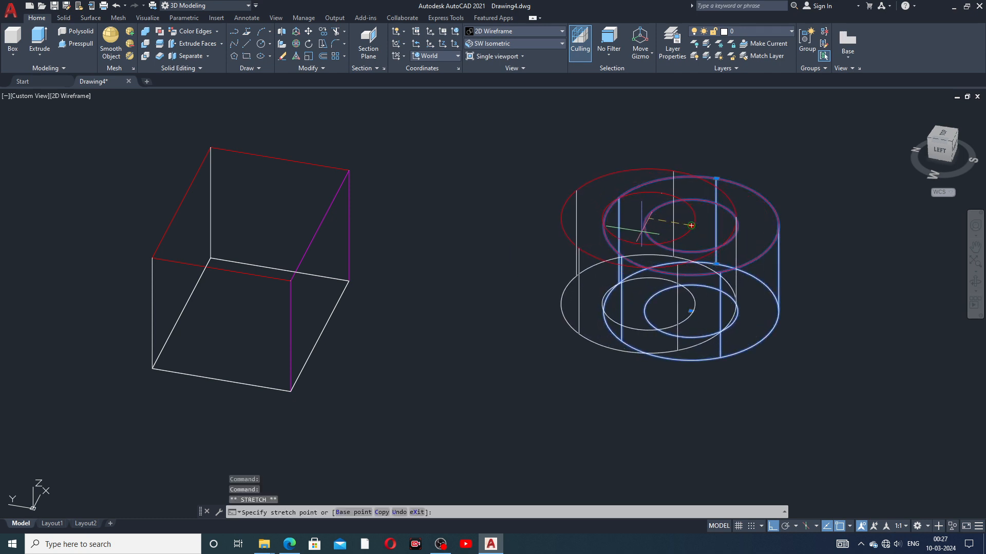
pyautogui.click(690, 226)
pyautogui.moveTo(695, 224); pyautogui.dragTo(681, 226)
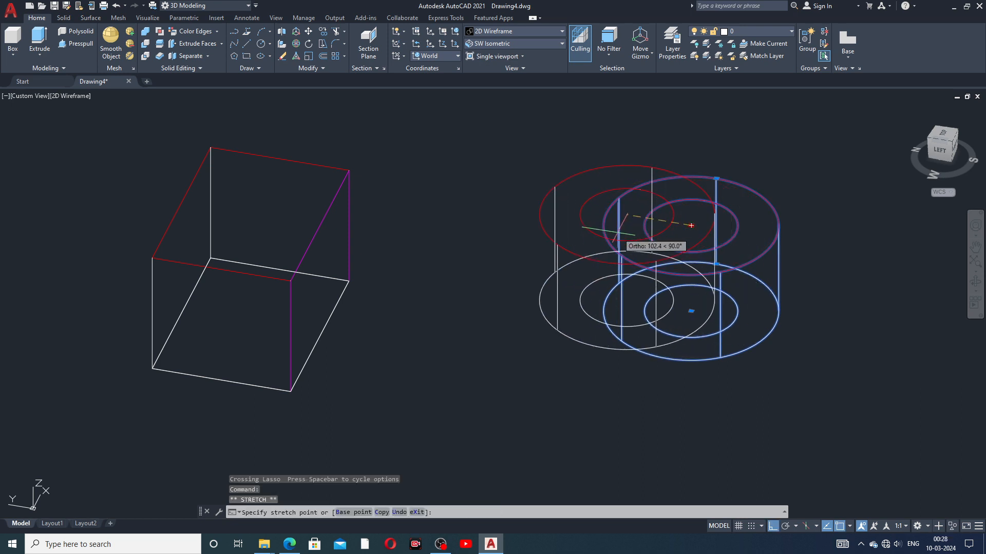
pyautogui.click(629, 220)
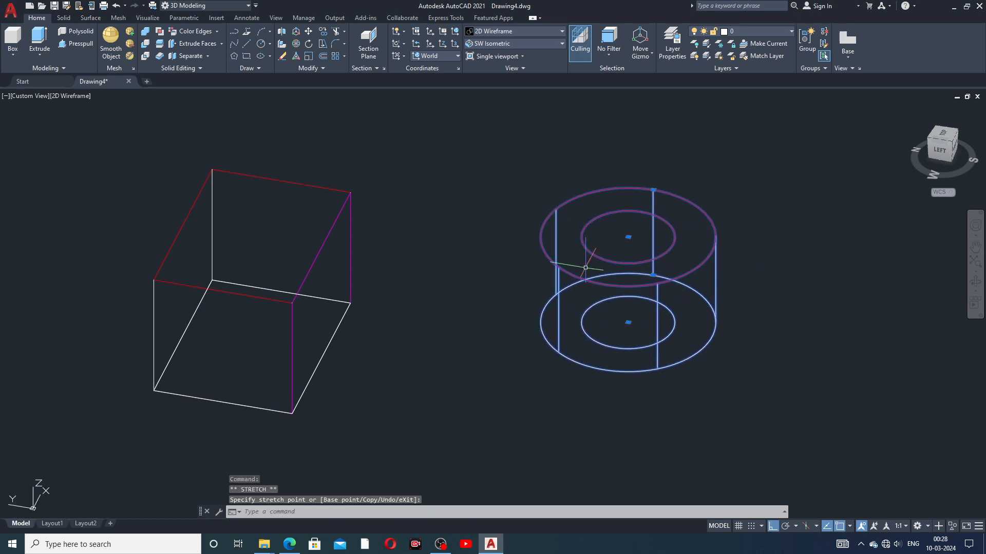
pyautogui.scroll(3, 532, 257)
pyautogui.scroll(-3, 533, 257)
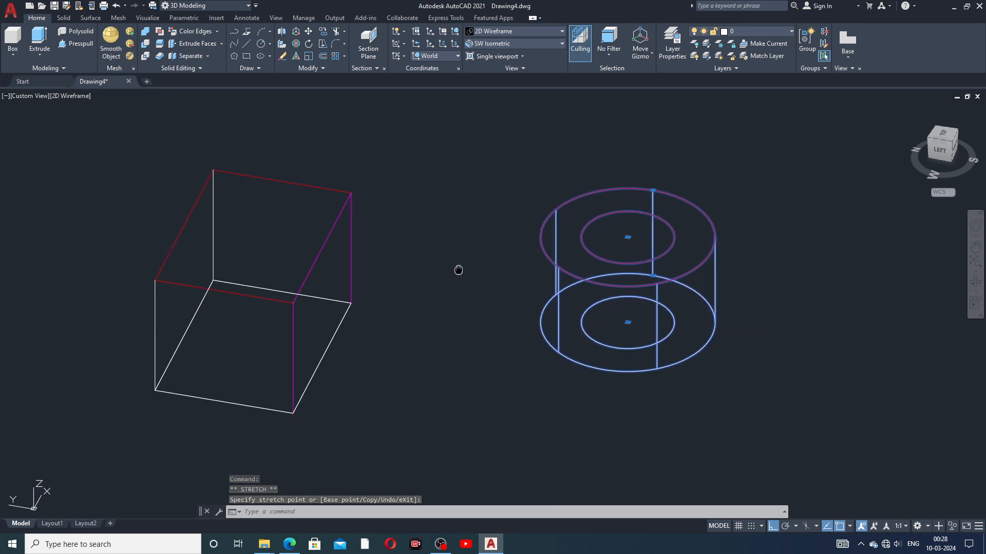
pyautogui.moveTo(457, 270); pyautogui.dragTo(474, 270, button='middle')
pyautogui.scroll(2, 489, 269)
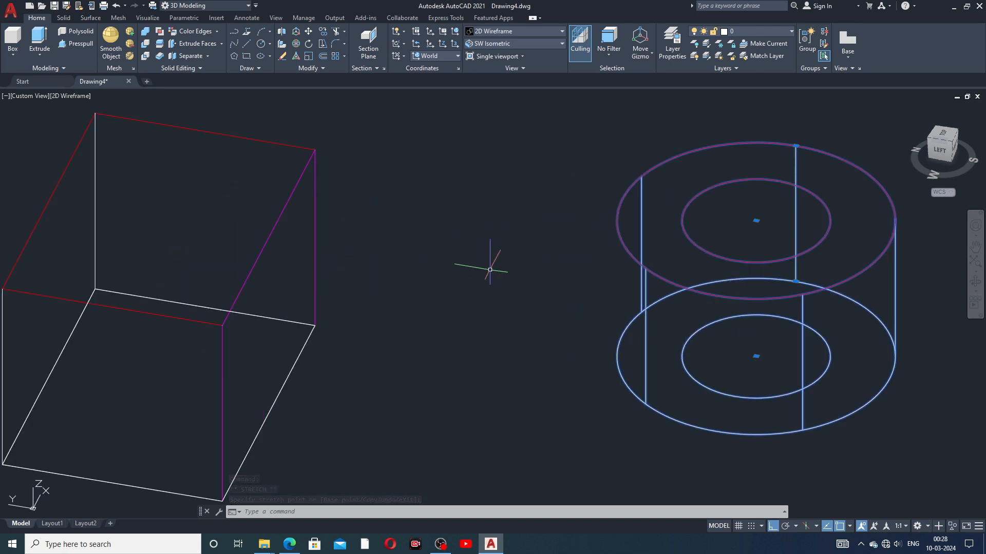
pyautogui.scroll(-2, 490, 270)
pyautogui.scroll(-1, 491, 270)
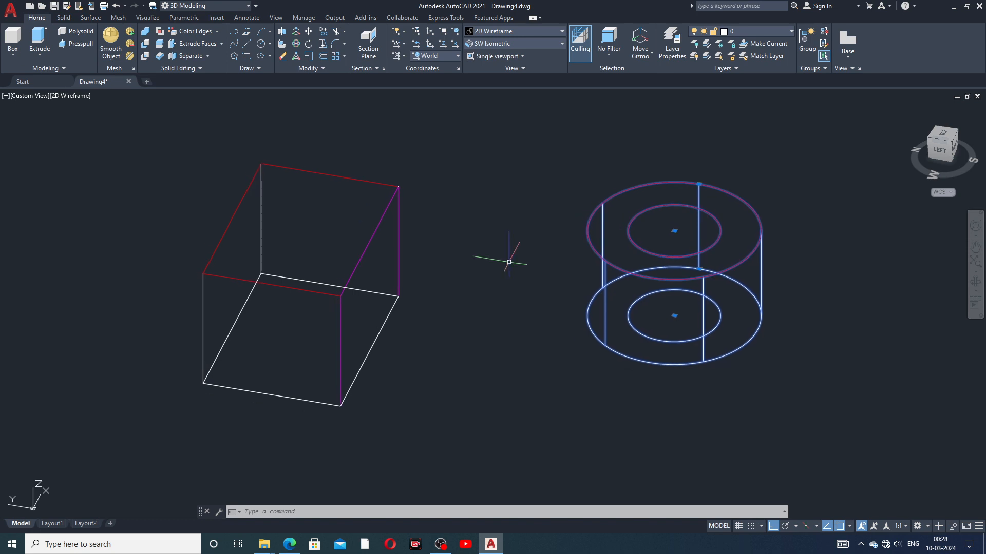
pyautogui.click(516, 254)
pyautogui.press('Escape')
pyautogui.press('Escape')
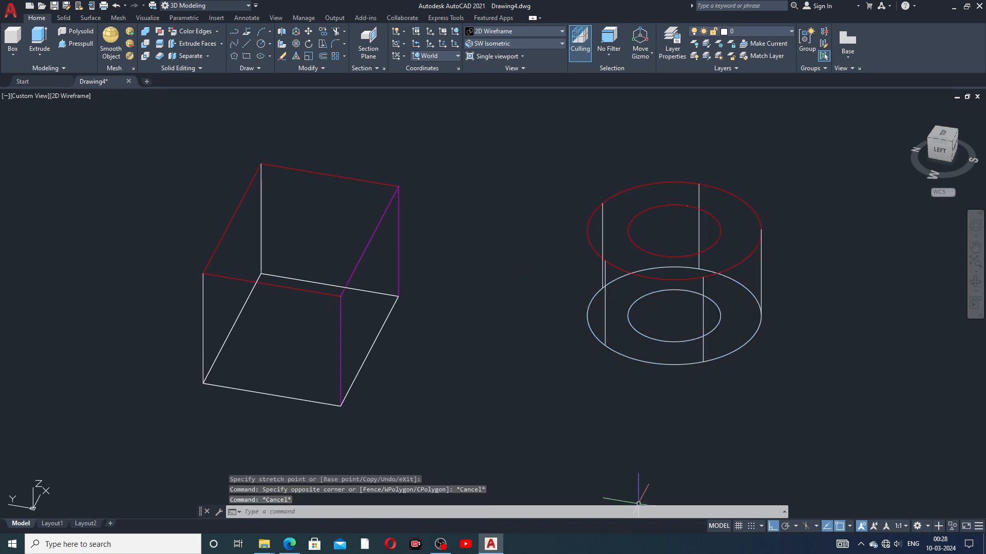
# - Start the Extract Edges command
pyautogui.click(596, 545)
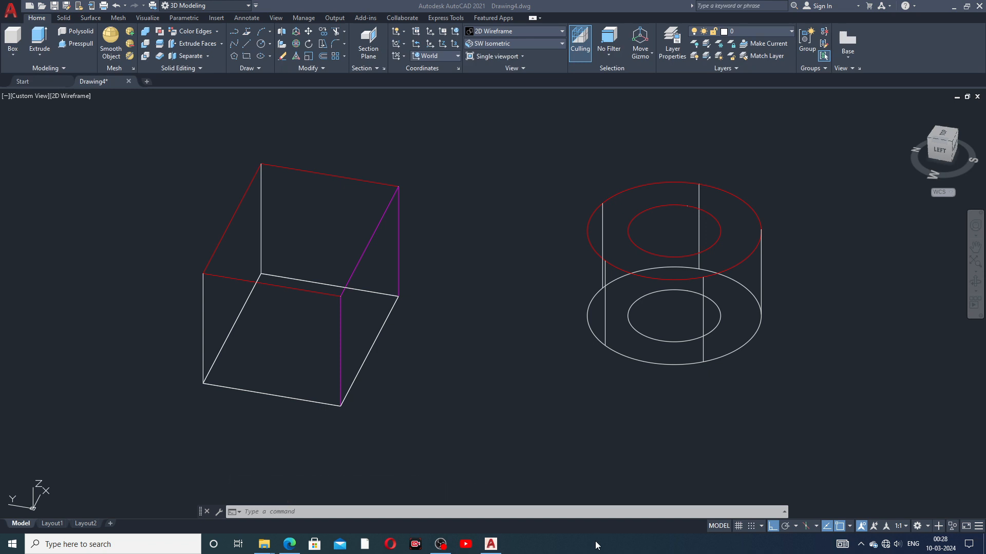
pyautogui.click(217, 32)
pyautogui.click(216, 50)
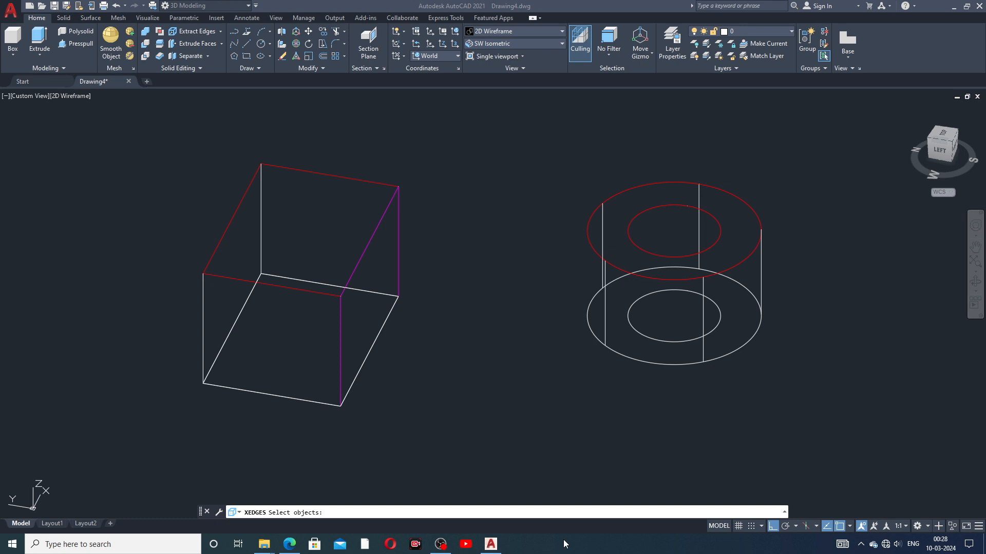
pyautogui.click(440, 544)
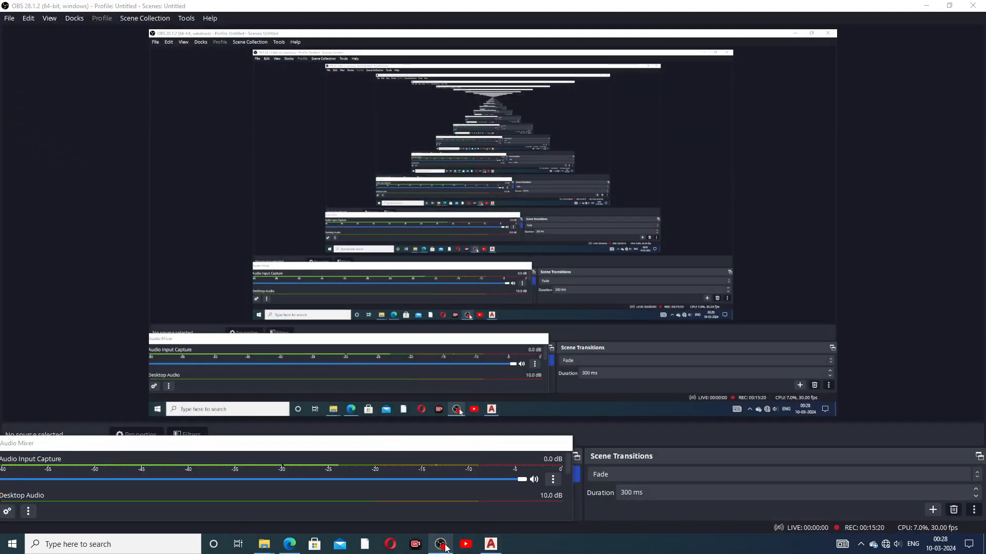
pyautogui.click(491, 545)
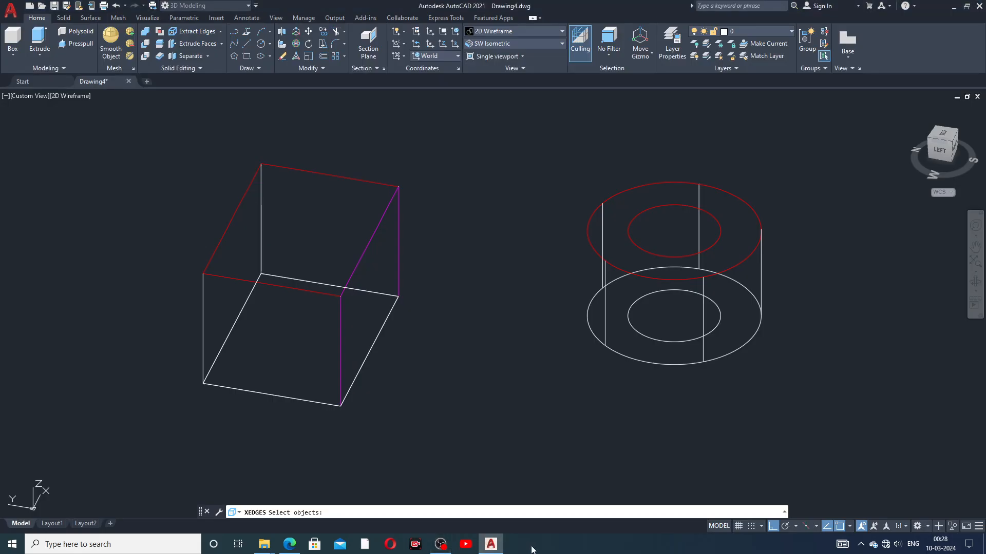